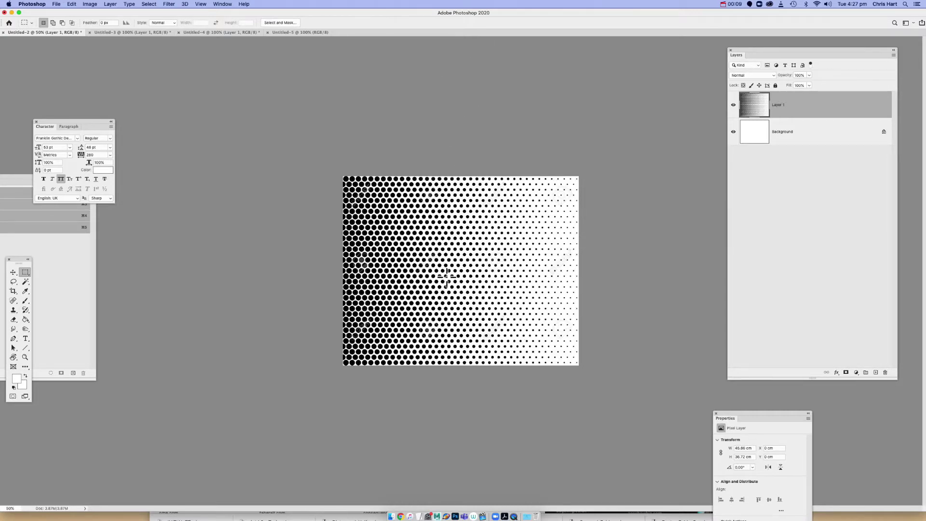
# Inspect the halftone gradient at 100%, then switch to the colour halftone document Untitled-3
pyautogui.press('super+equal')
pyautogui.press('super+equal')
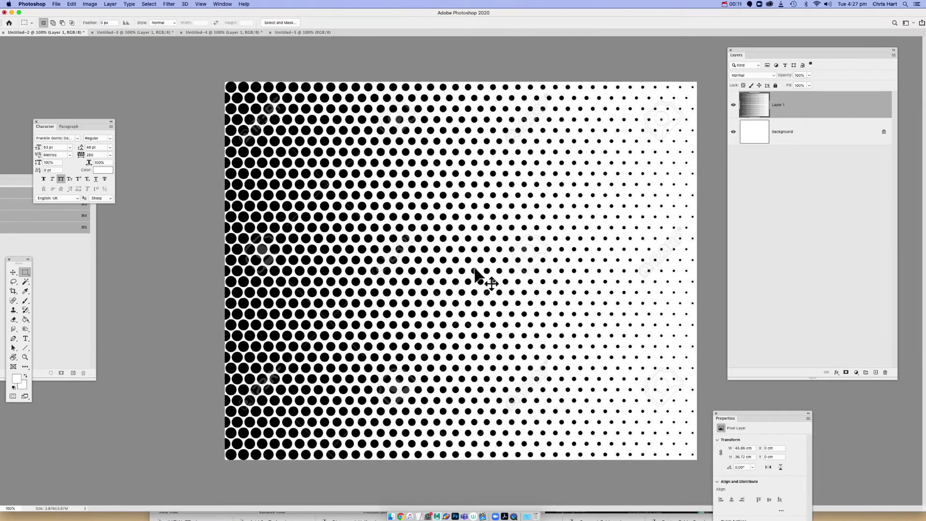
pyautogui.press('super+minus')
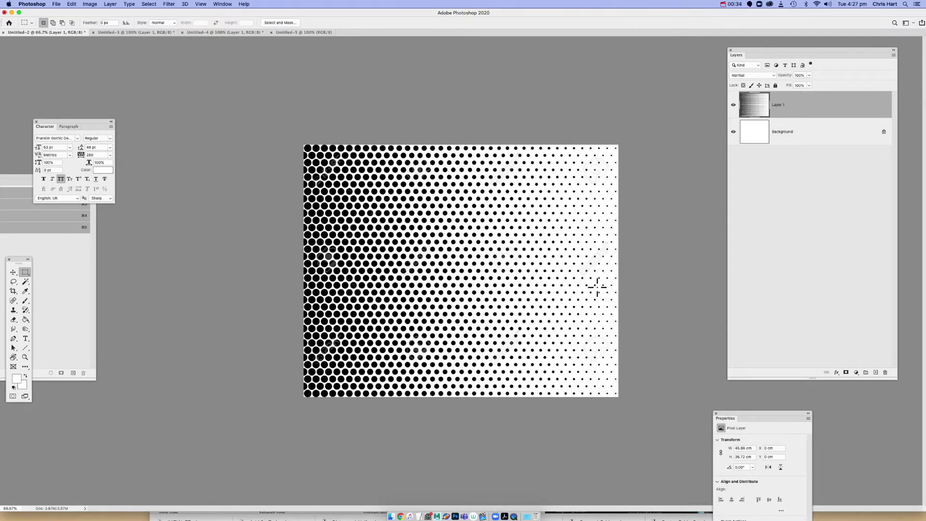
pyautogui.click(143, 34)
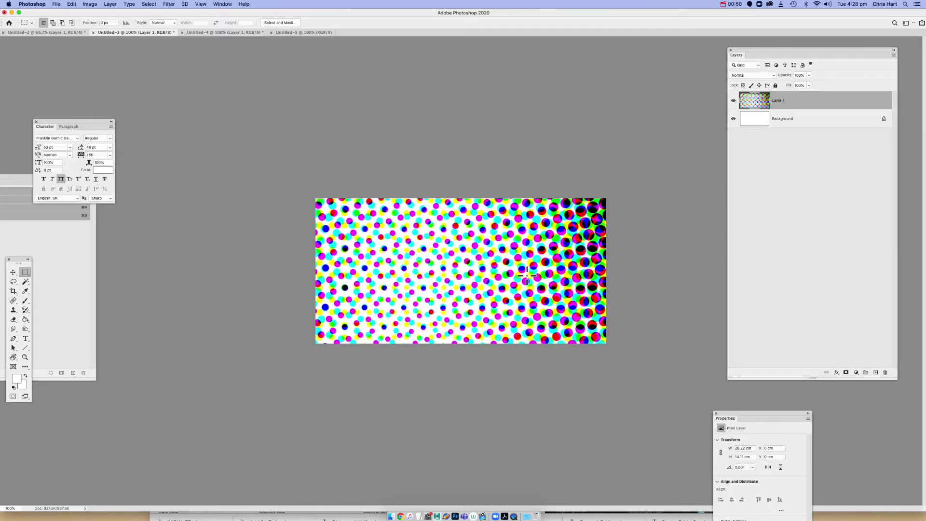
# Switch to the balloon collage document Untitled-4 and inspect it at 50% and 100% zoom
pyautogui.click(189, 33)
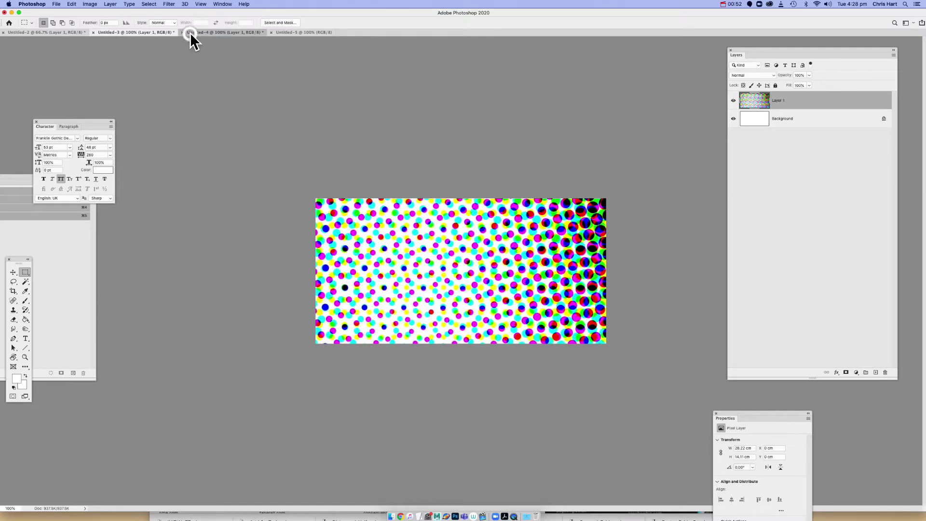
pyautogui.press('super+plus')
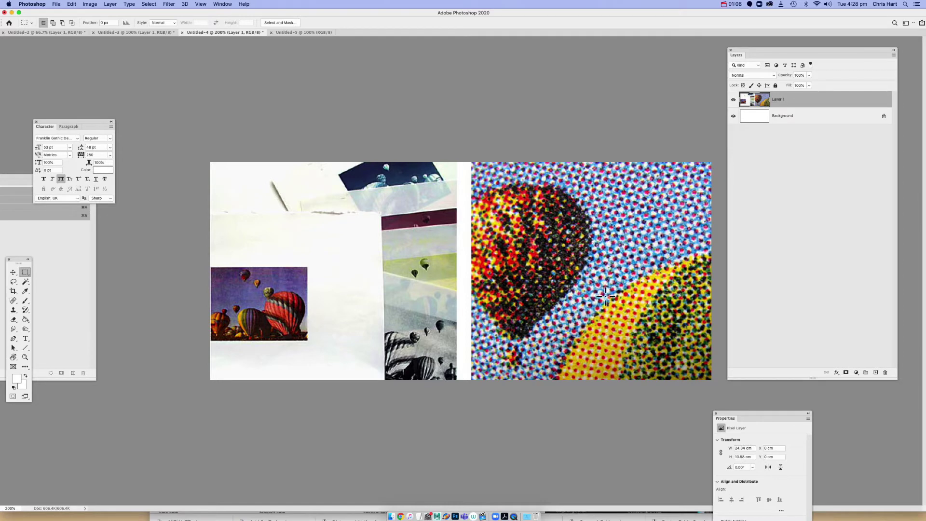
pyautogui.press('super+minus')
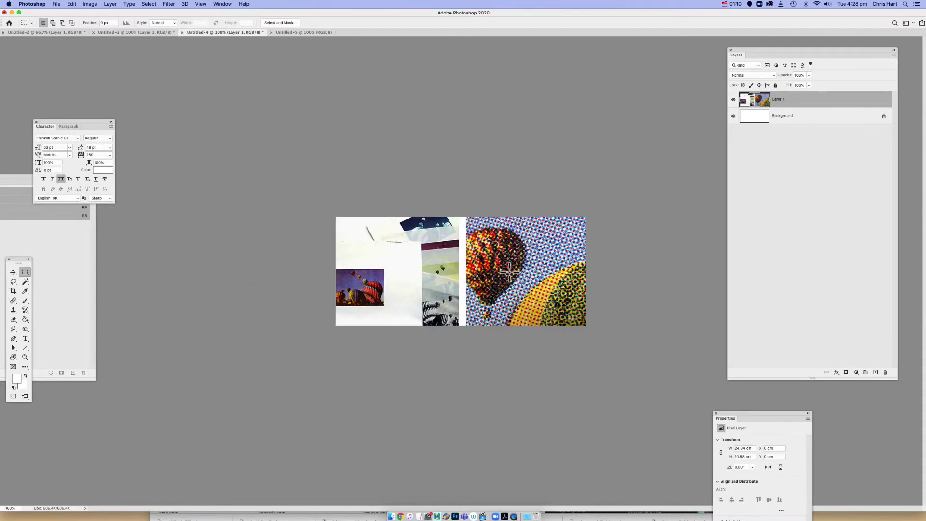
pyautogui.press('super+minus')
pyautogui.press('super+minus')
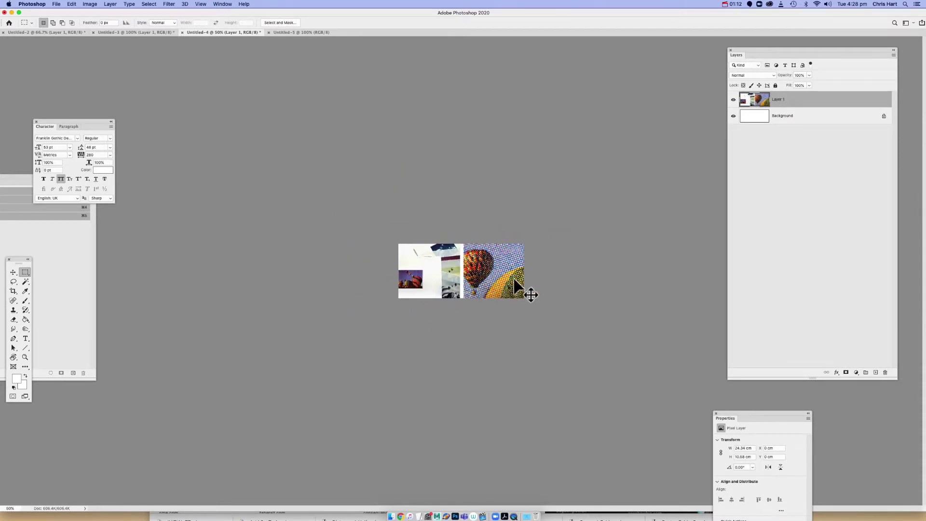
pyautogui.press('super+plus')
pyautogui.press('super+plus')
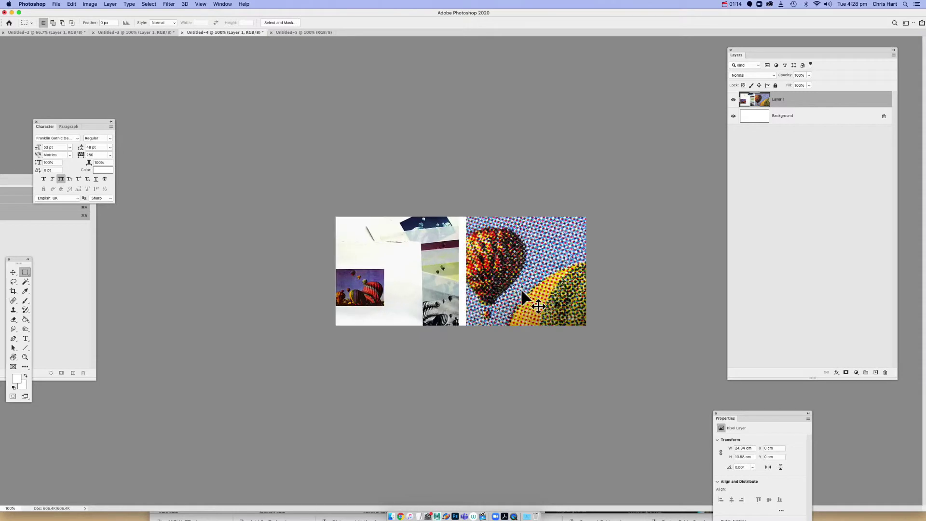
# Paste the guitarist-on-cyan photo into blank Untitled-5 as a new layer, viewed at 200%
pyautogui.click(315, 33)
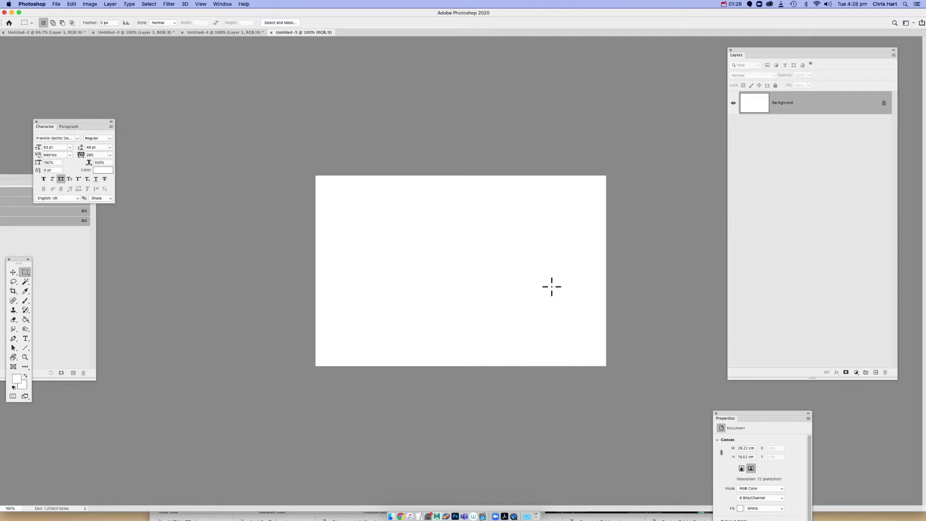
pyautogui.press('super+v')
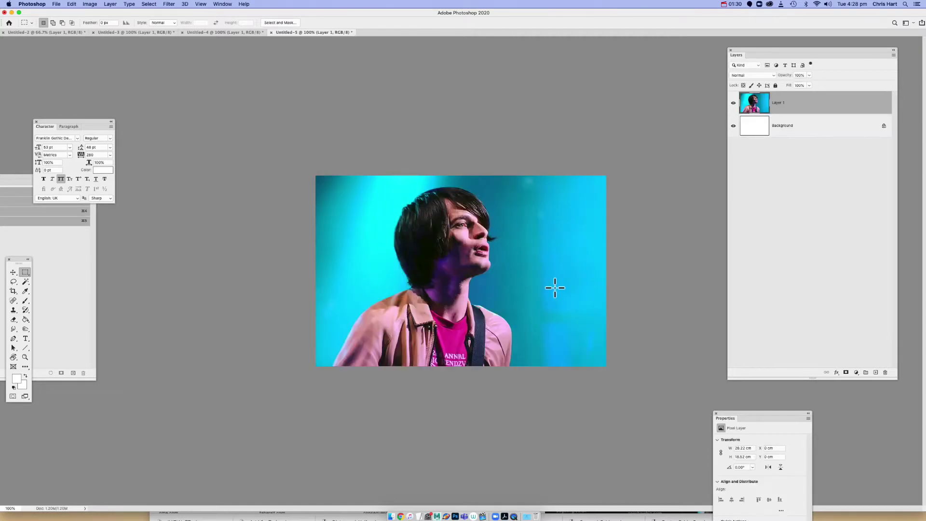
pyautogui.press('super+plus')
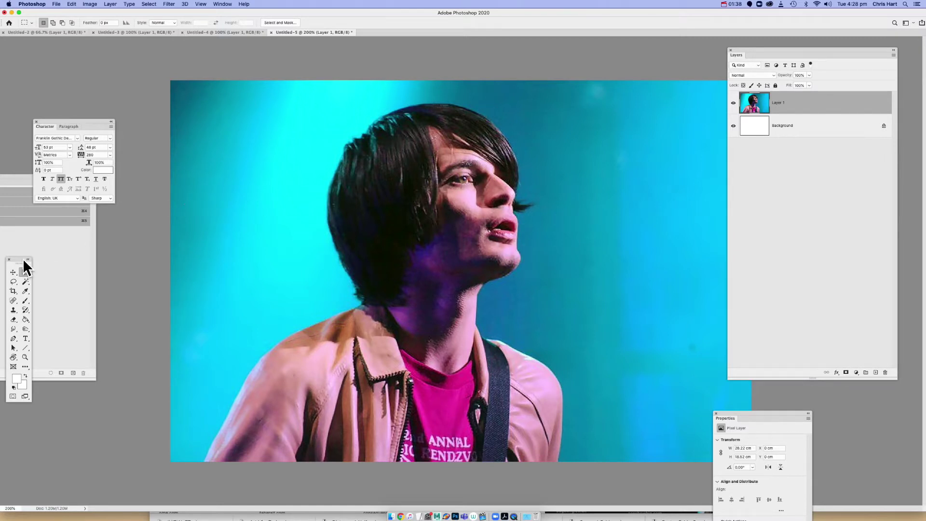
# Magic Wand-select the whole cyan background, adding the left, right, corner, neck and lower patches
pyautogui.moveTo(24, 262); pyautogui.dragTo(156, 44)
pyautogui.click(156, 66)
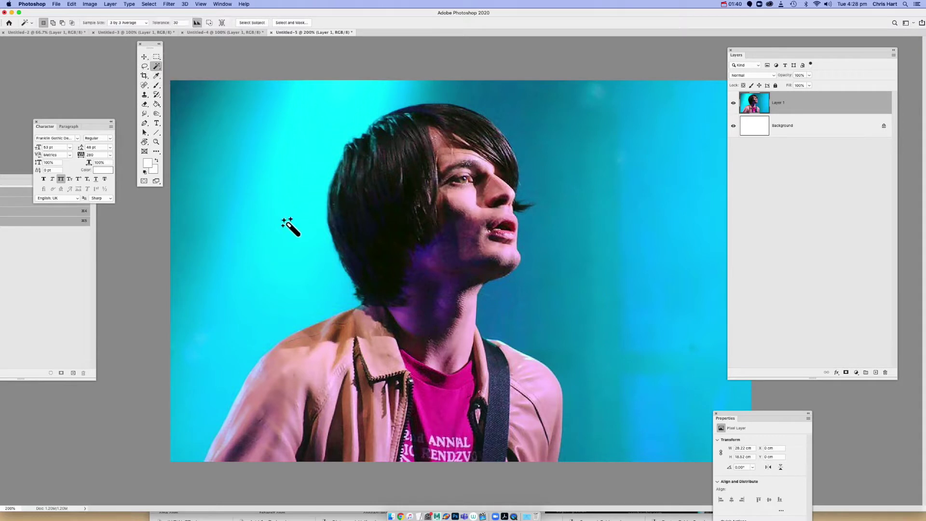
pyautogui.click(286, 222)
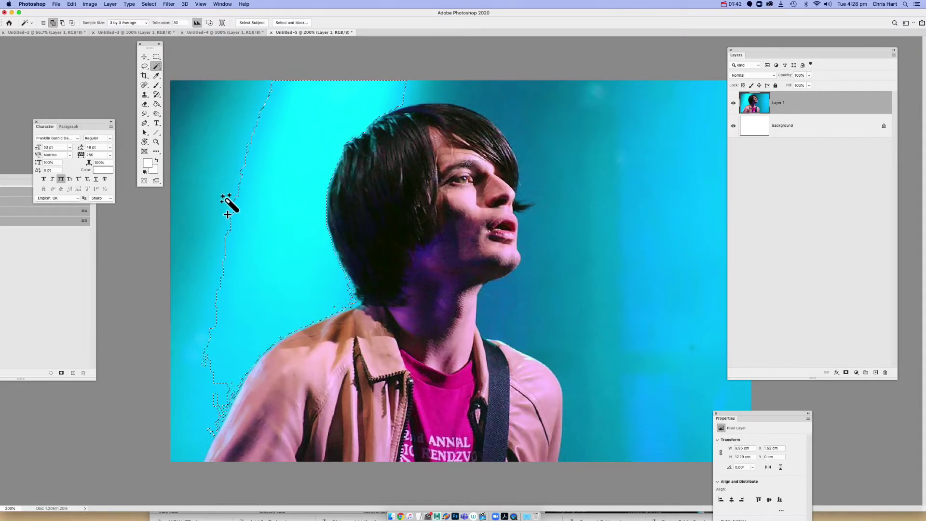
pyautogui.click(224, 198)
pyautogui.click(220, 98)
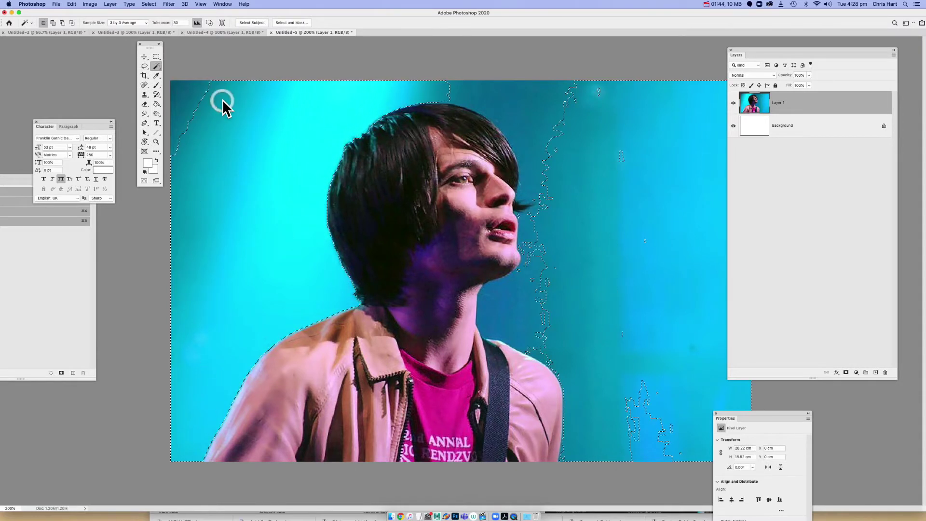
pyautogui.click(190, 95)
pyautogui.click(509, 296)
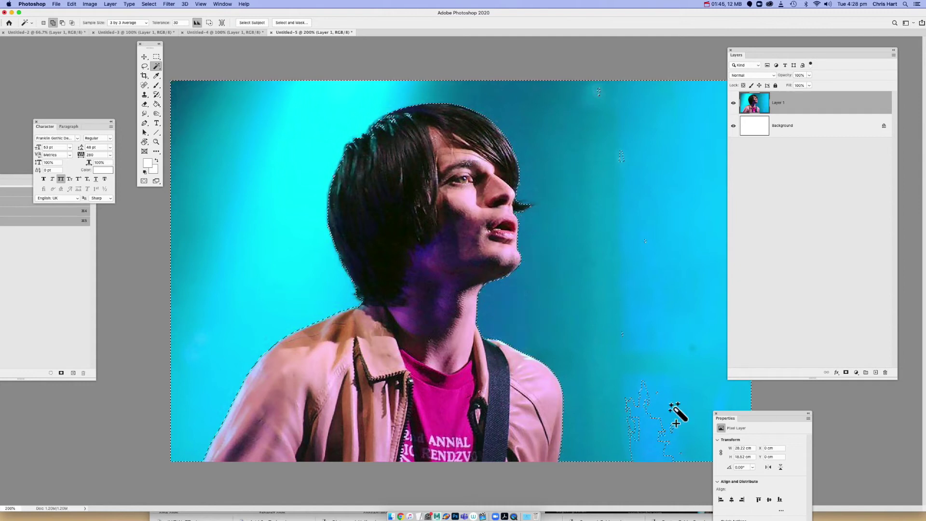
pyautogui.click(641, 429)
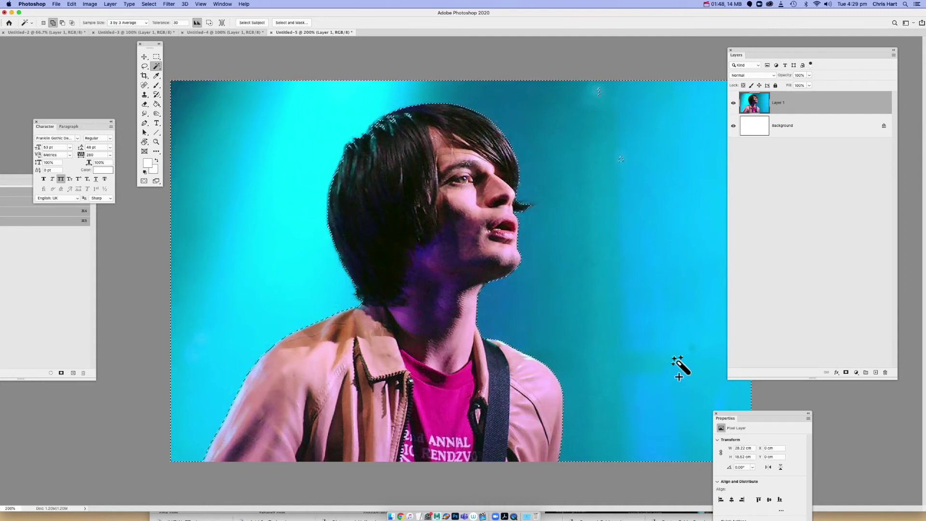
pyautogui.click(621, 160)
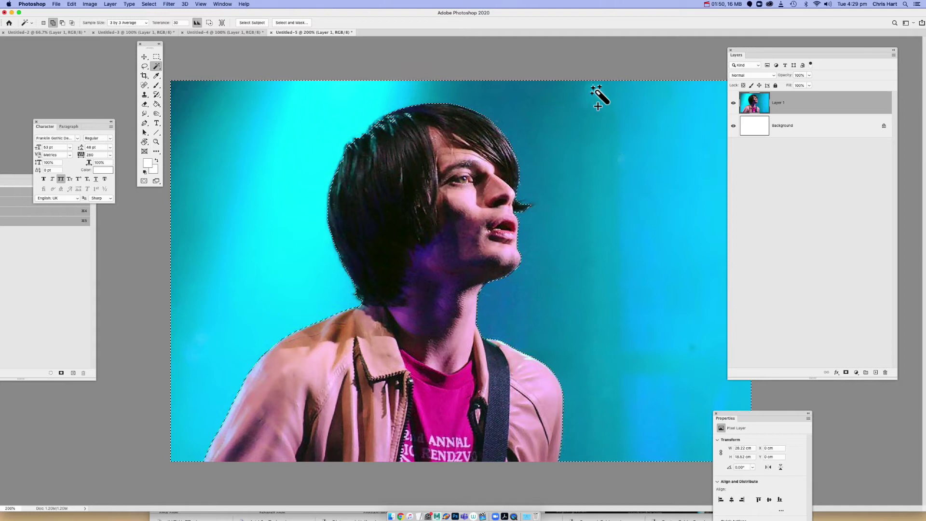
pyautogui.keyDown('shift'); pyautogui.click(597, 89); pyautogui.keyUp('shift')
# Show the selection as a Quick Mask with a green overlay at 90% opacity
pyautogui.moveTo(774, 47); pyautogui.dragTo(833, 44)
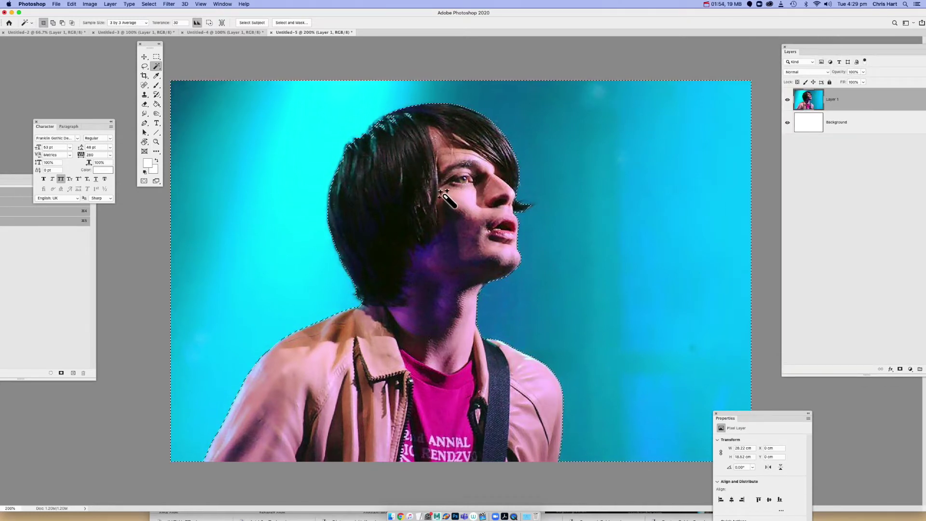
pyautogui.press('q')
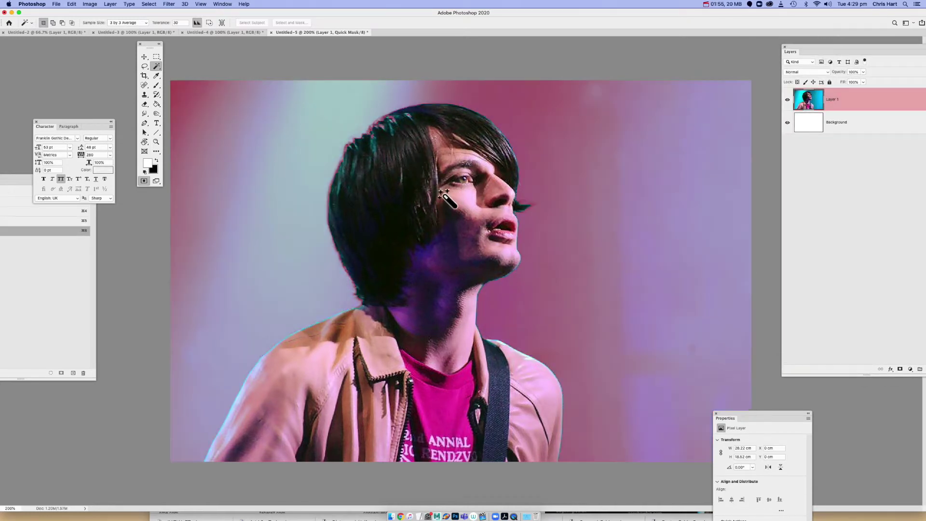
pyautogui.doubleClick(145, 181)
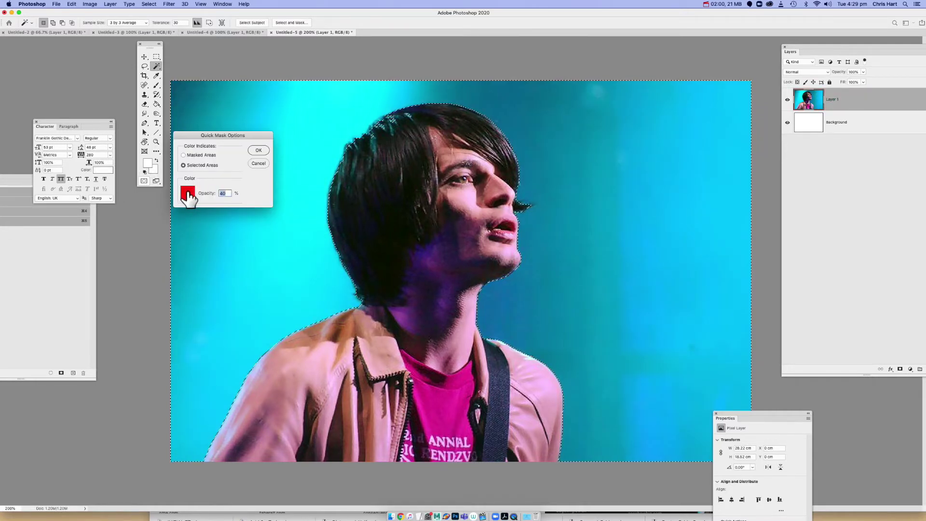
pyautogui.click(188, 194)
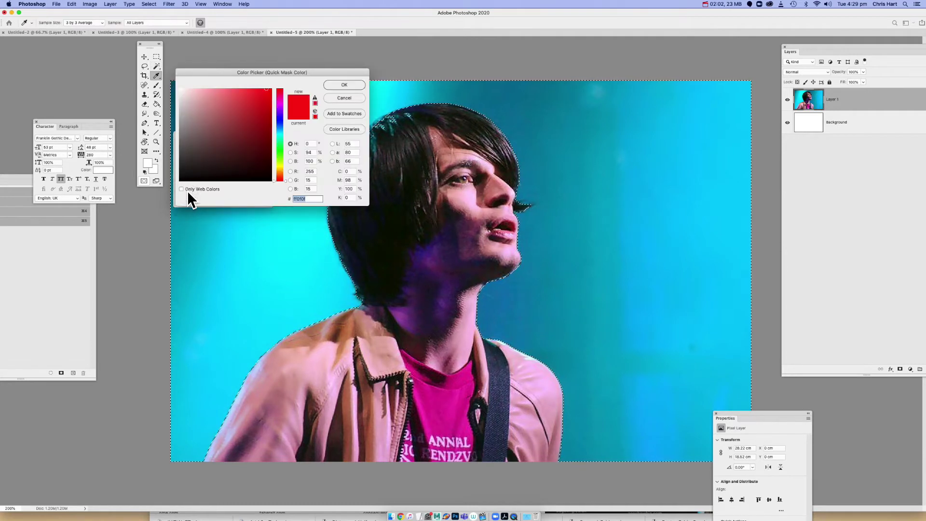
pyautogui.click(279, 152)
pyautogui.click(331, 87)
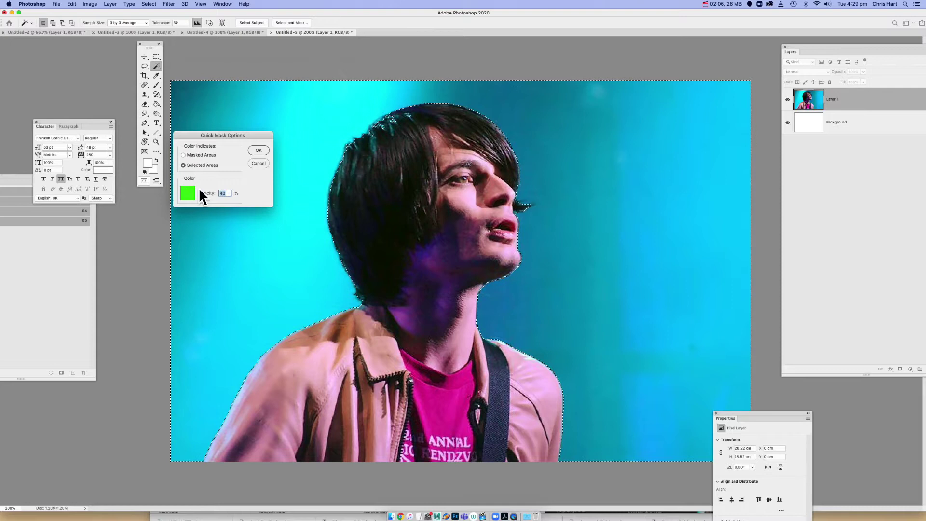
pyautogui.write('90')
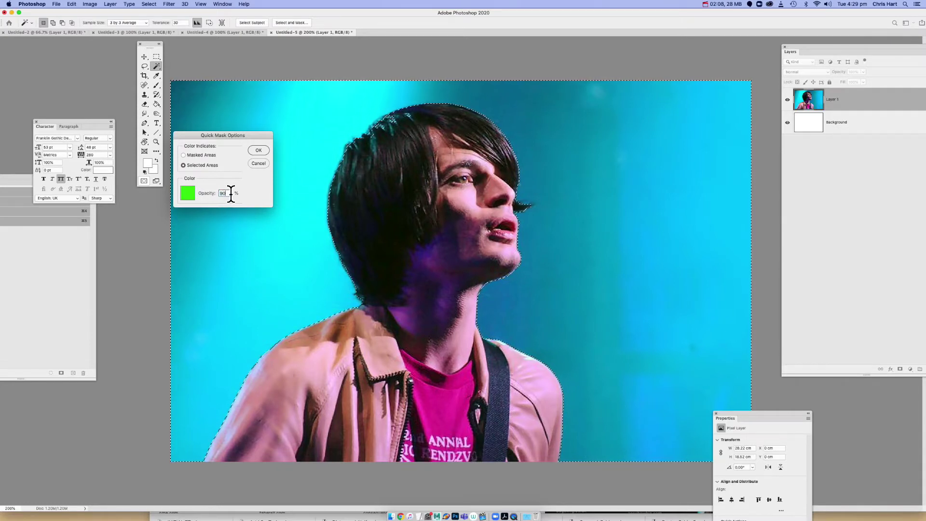
pyautogui.click(259, 151)
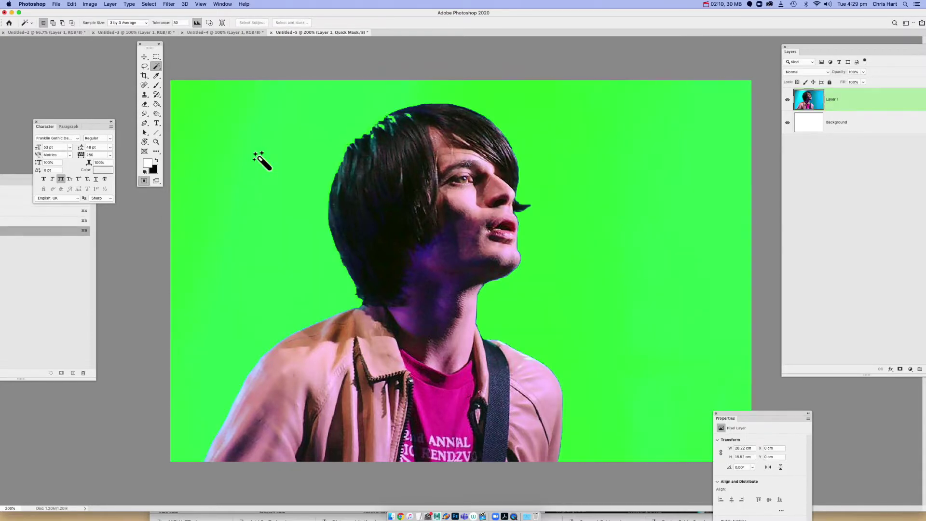
# Touch up the quick mask along the hair edge with a small black brush
pyautogui.press('b')
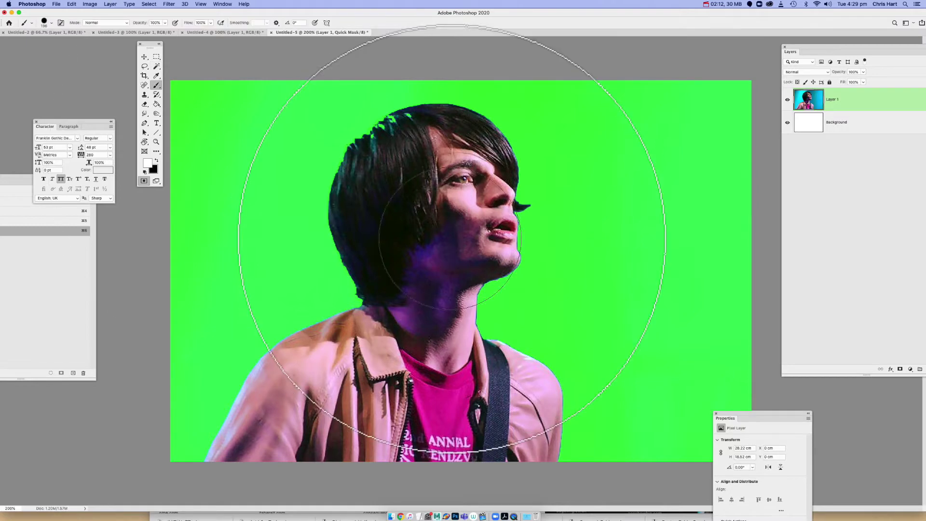
pyautogui.press('[')
pyautogui.press('[')
pyautogui.press('[')
pyautogui.press('[')
pyautogui.press('[')
pyautogui.press('[')
pyautogui.press('[')
pyautogui.press('[')
pyautogui.press('[')
pyautogui.press('[')
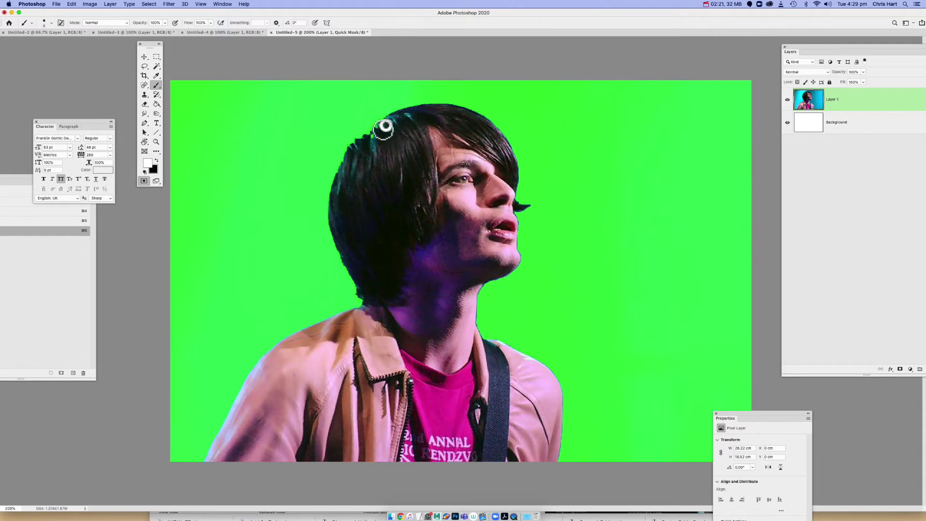
pyautogui.press('x')
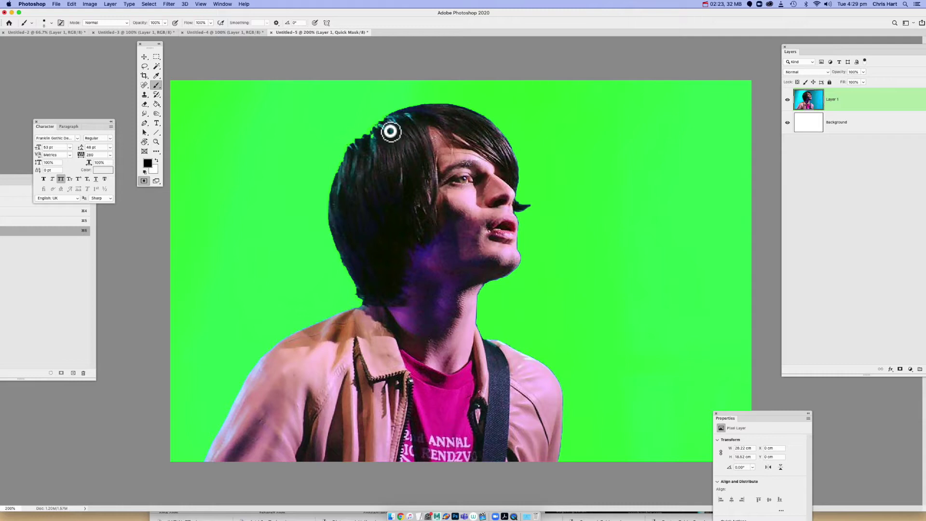
pyautogui.moveTo(391, 131)
pyautogui.mouseDown()
pyautogui.moveTo(387, 154)
pyautogui.moveTo(389, 130)
pyautogui.moveTo(356, 145)
pyautogui.moveTo(413, 118)
pyautogui.mouseUp()
pyautogui.press('x')
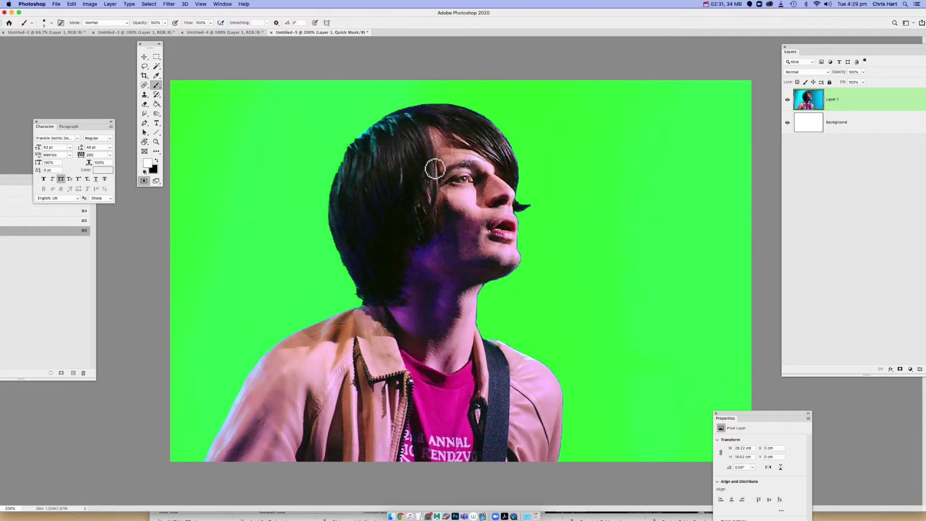
# Turn the mask back into a selection and delete the cyan background from Layer 1
pyautogui.press('q')
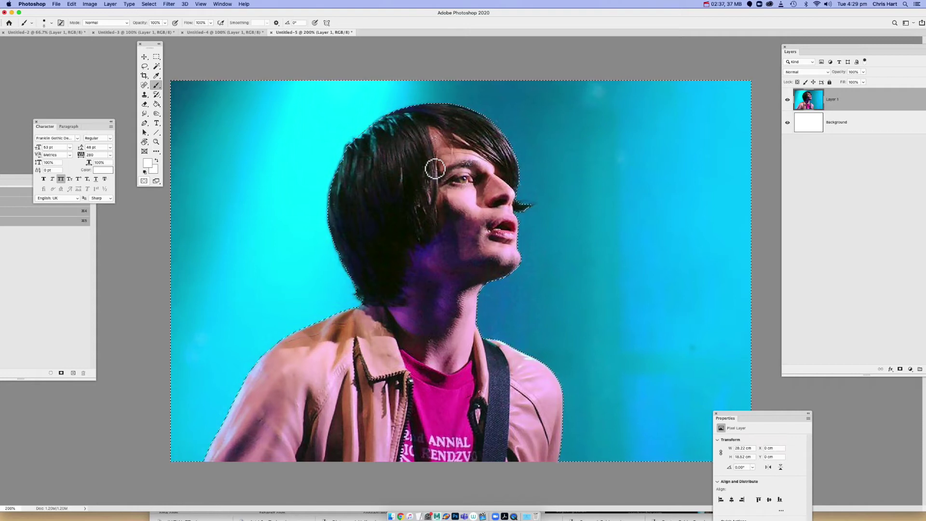
pyautogui.press('Delete')
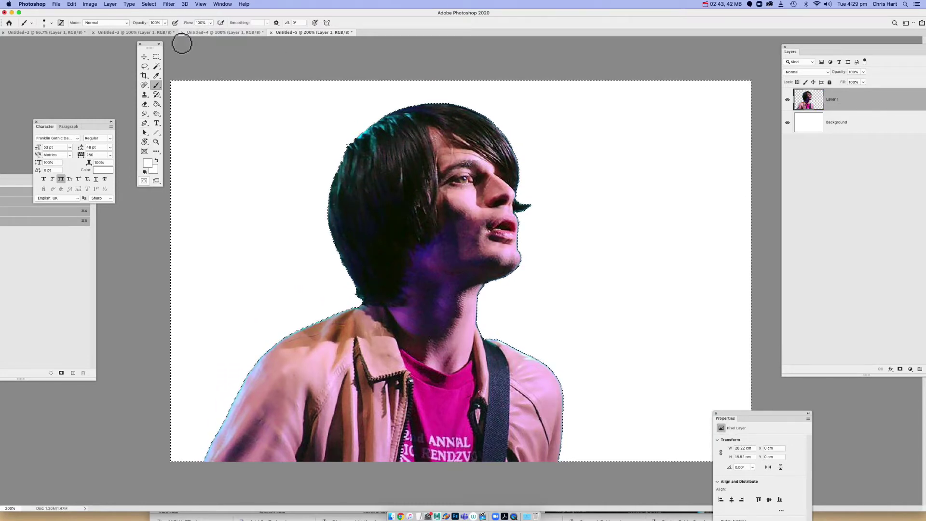
pyautogui.click(157, 57)
# Delete a rectangular strip across the bottom of the torso
pyautogui.click(217, 62)
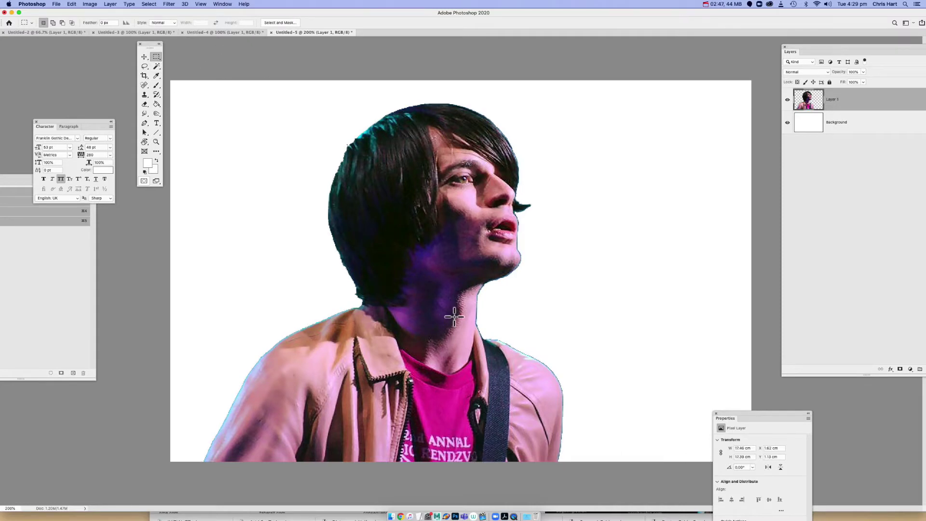
pyautogui.press('l')
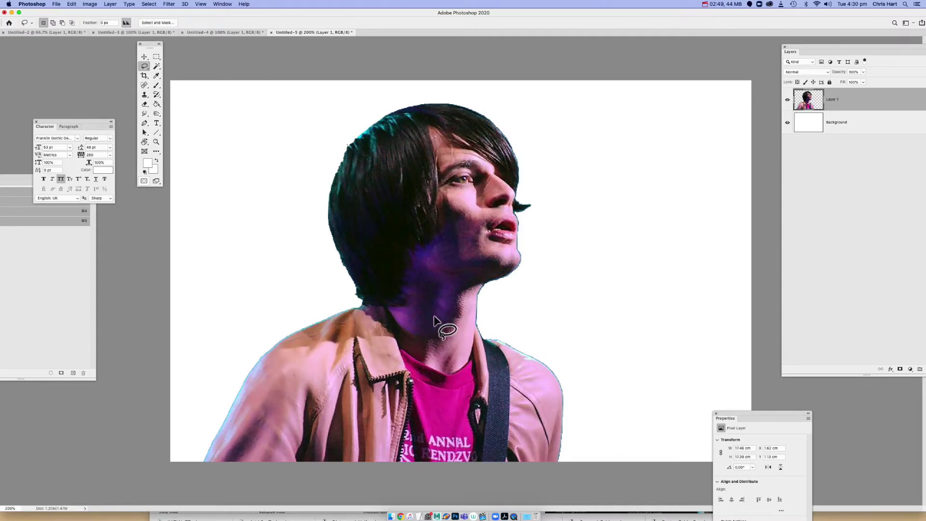
pyautogui.click(156, 58)
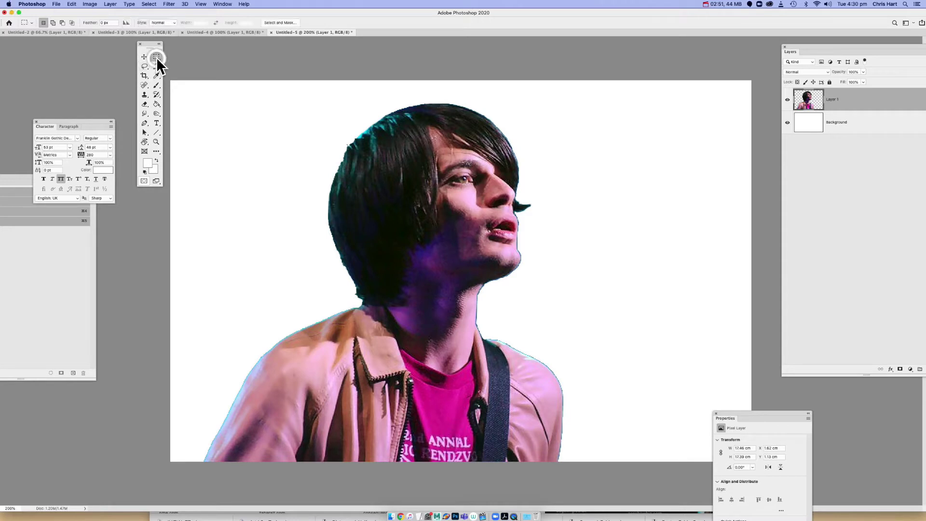
pyautogui.moveTo(191, 379); pyautogui.dragTo(642, 472)
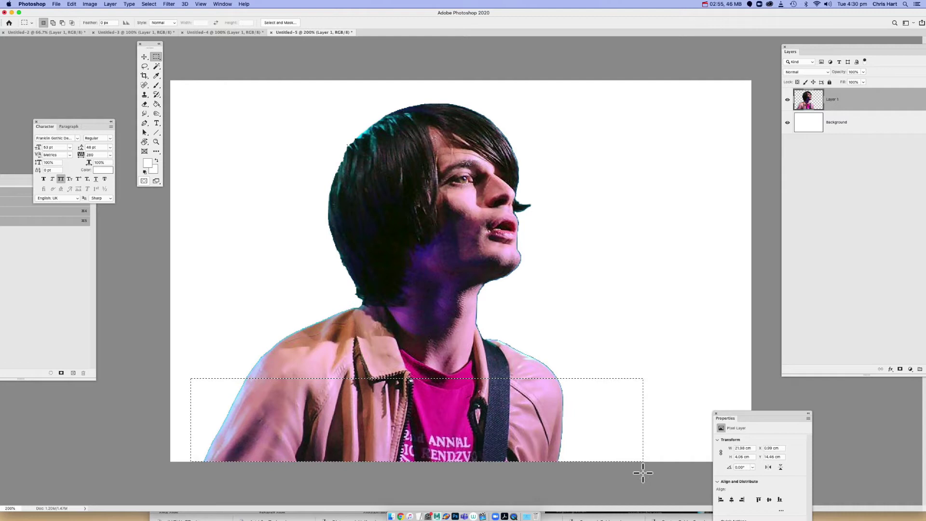
pyautogui.press('Delete')
pyautogui.hotkey('ctrl', 'd')
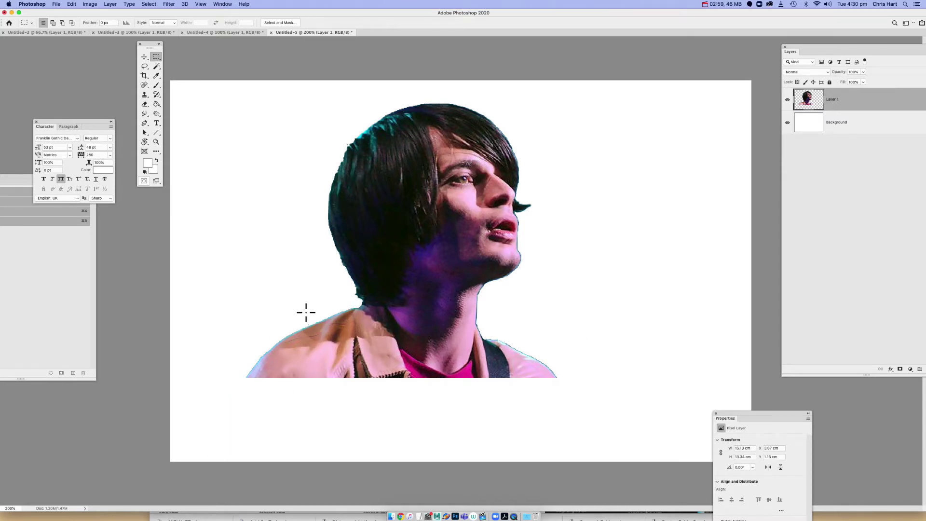
# Lasso the left shoulder area and erase it
pyautogui.press('l')
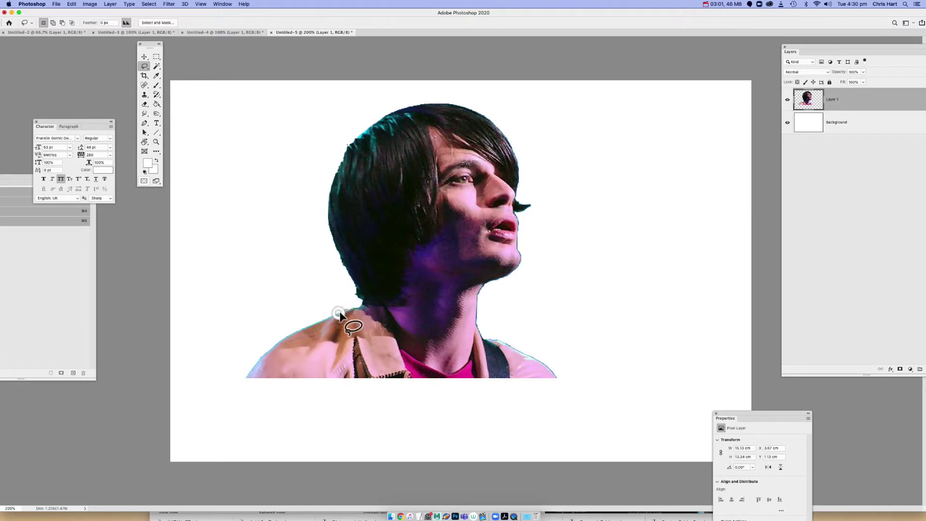
pyautogui.moveTo(339, 314)
pyautogui.mouseDown()
pyautogui.moveTo(286, 394)
pyautogui.moveTo(248, 397)
pyautogui.moveTo(275, 313)
pyautogui.moveTo(333, 305)
pyautogui.mouseUp()
pyautogui.press('BackSpace')
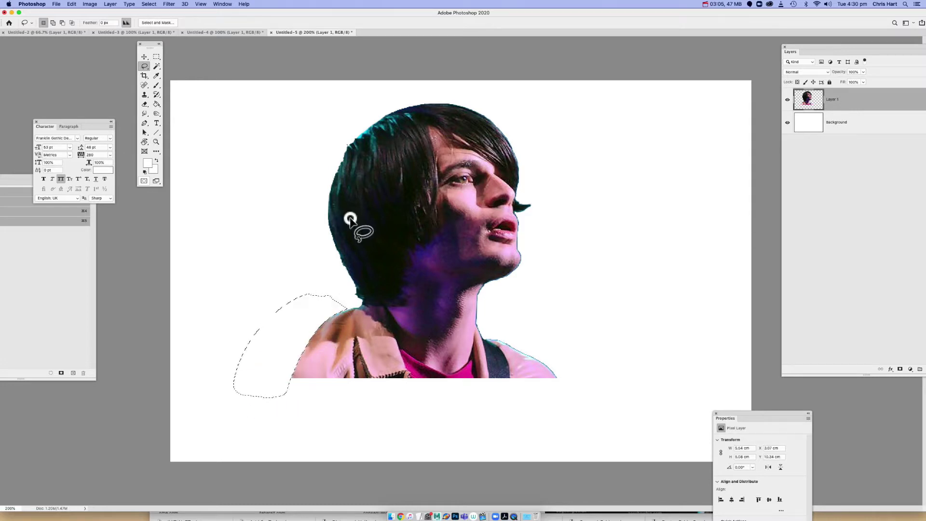
pyautogui.press('super+d')
# Move the figure slightly right and down with the Move tool
pyautogui.press('v')
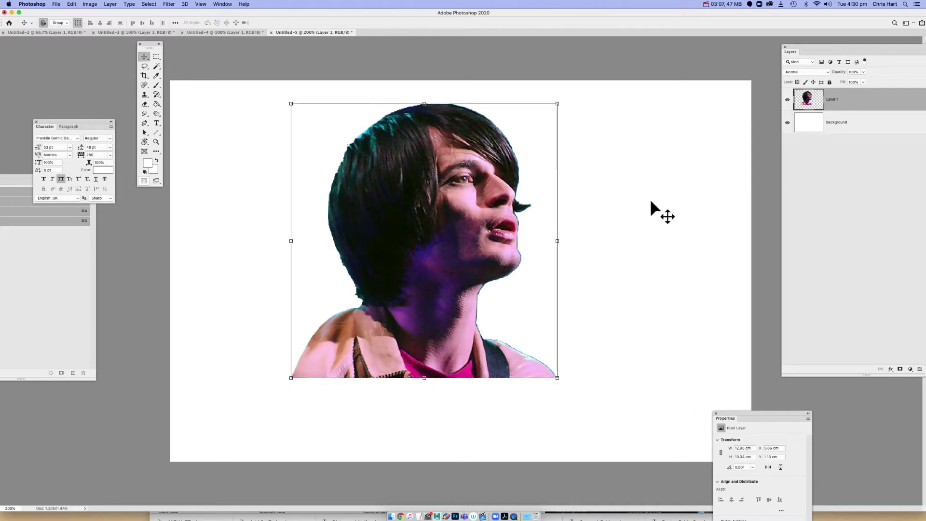
pyautogui.moveTo(459, 230); pyautogui.dragTo(477, 252)
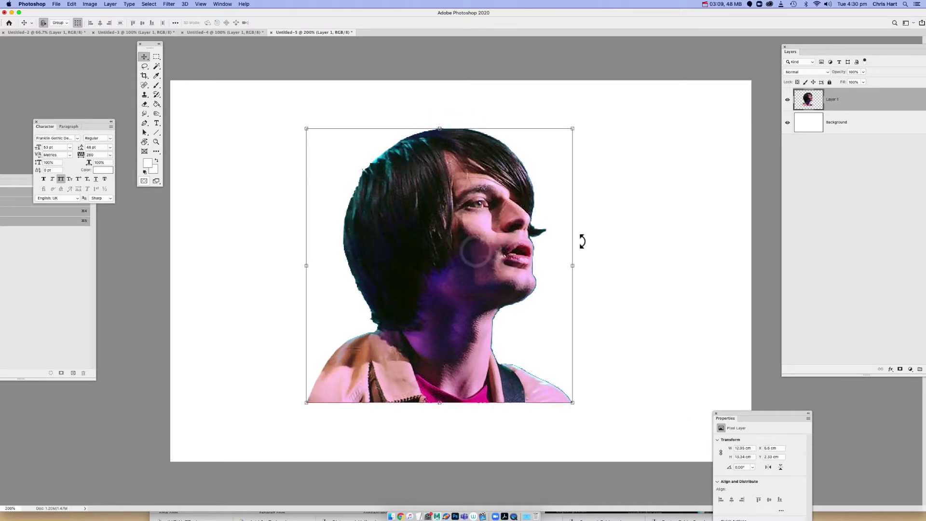
pyautogui.click(157, 57)
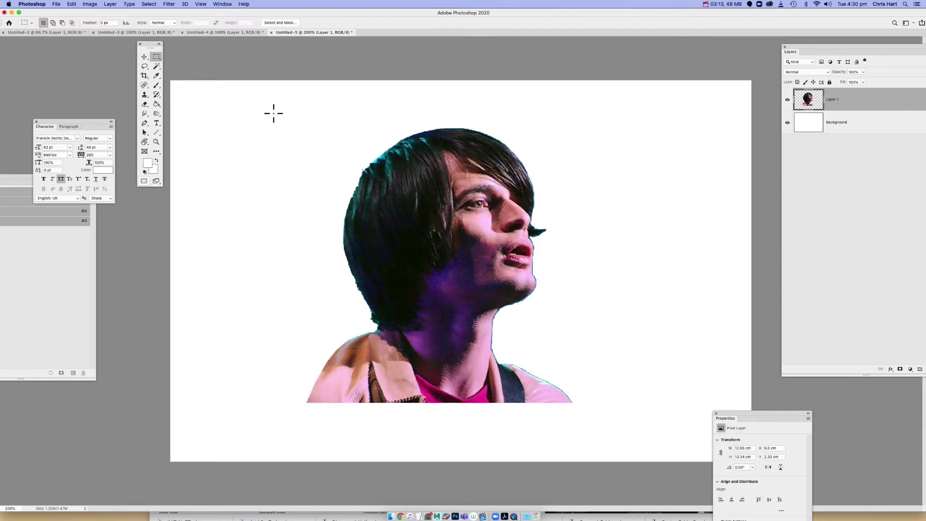
# Desaturate the portrait to black and white
pyautogui.click(92, 4)
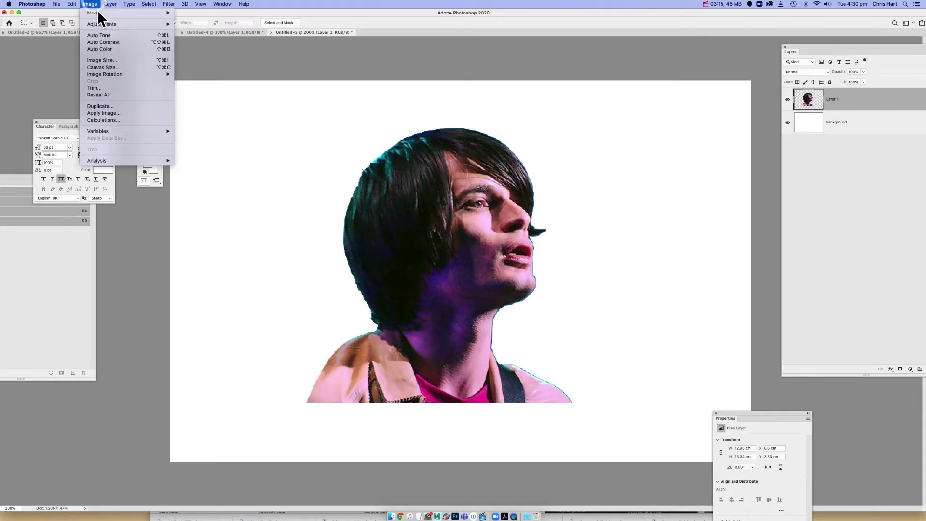
pyautogui.moveTo(102, 25)
pyautogui.click(221, 167)
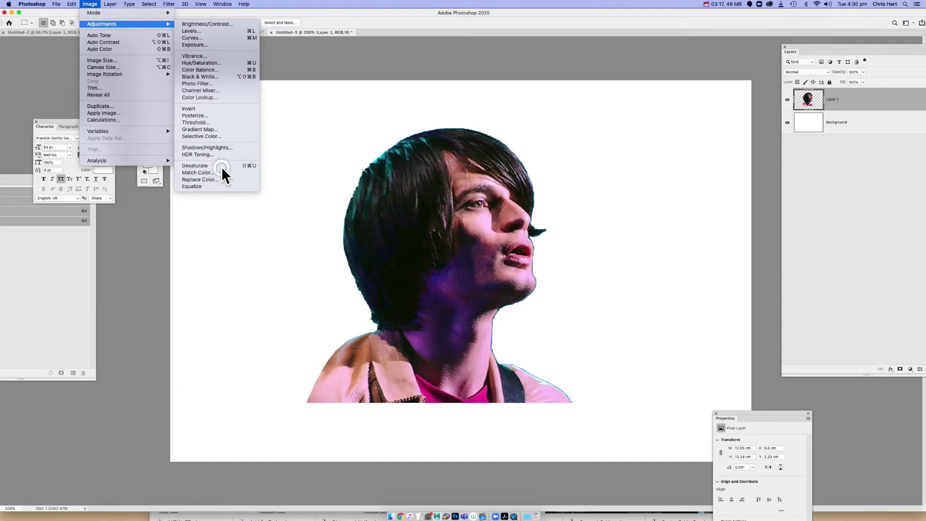
# Apply Brightness/Contrast with brightness 14 and contrast -11
pyautogui.click(83, 4)
pyautogui.moveTo(96, 23)
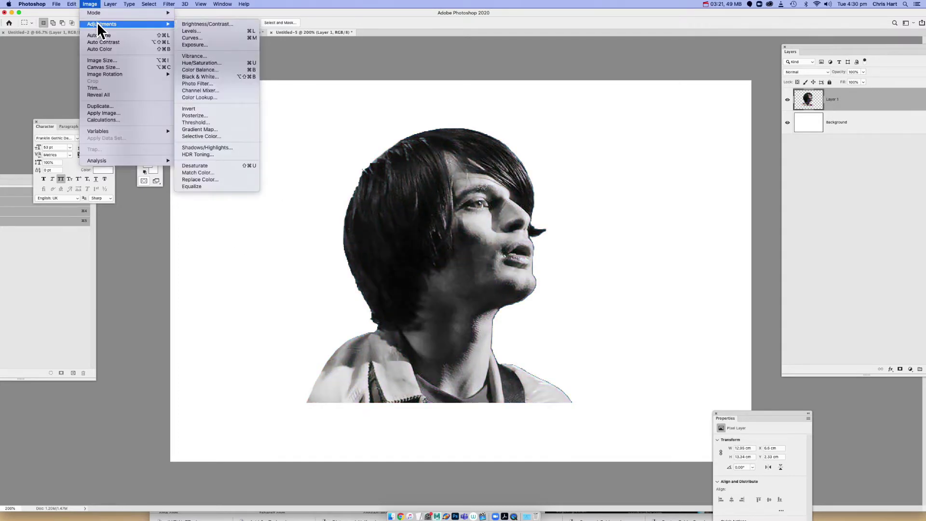
pyautogui.click(200, 25)
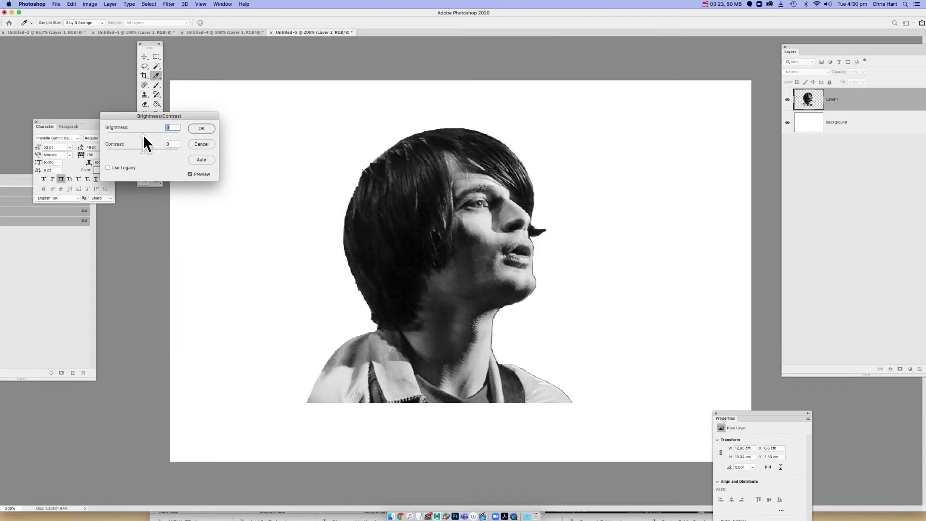
pyautogui.moveTo(143, 135); pyautogui.dragTo(135, 150)
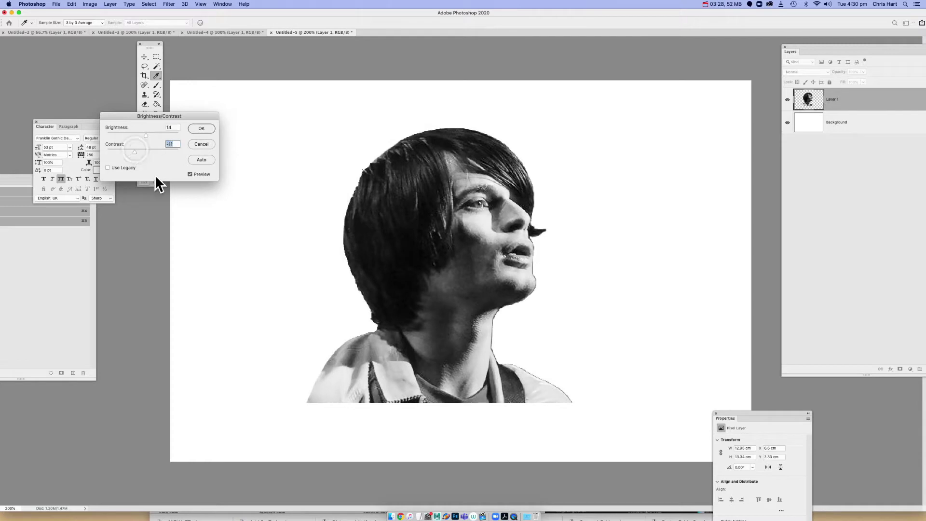
pyautogui.click(200, 128)
pyautogui.press('m')
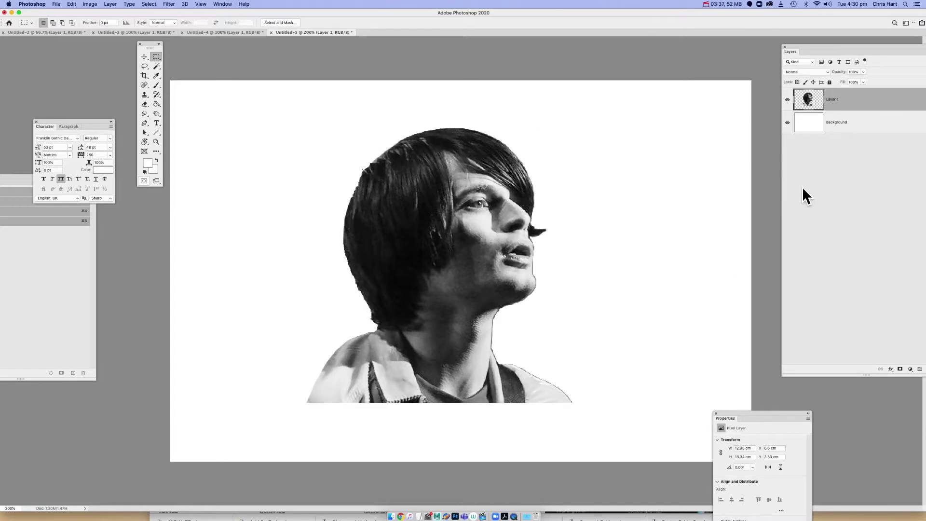
# On the Background layer, draw a large elliptical selection around the head
pyautogui.click(853, 126)
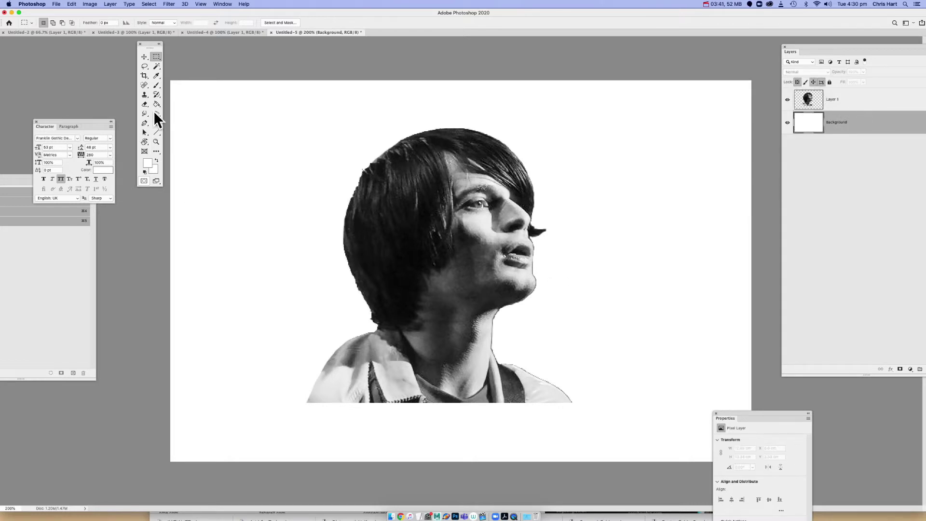
pyautogui.click(156, 56)
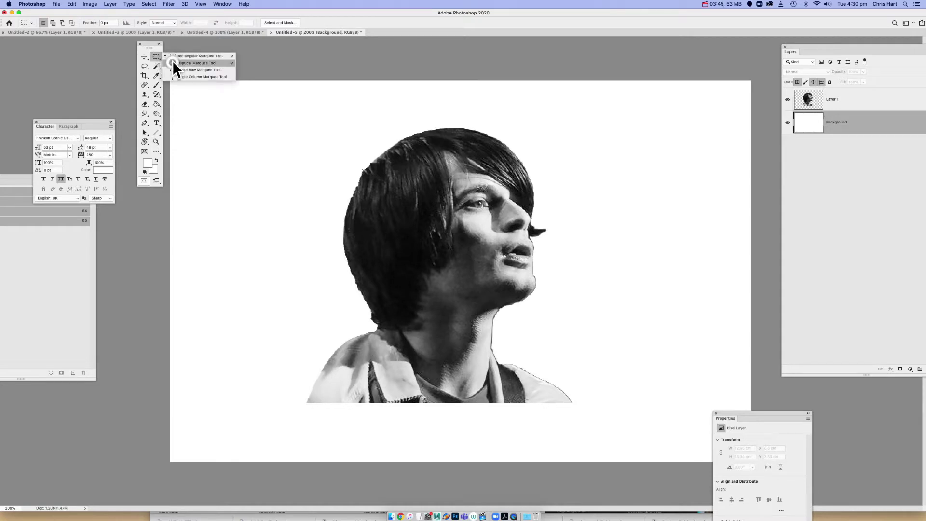
pyautogui.click(173, 62)
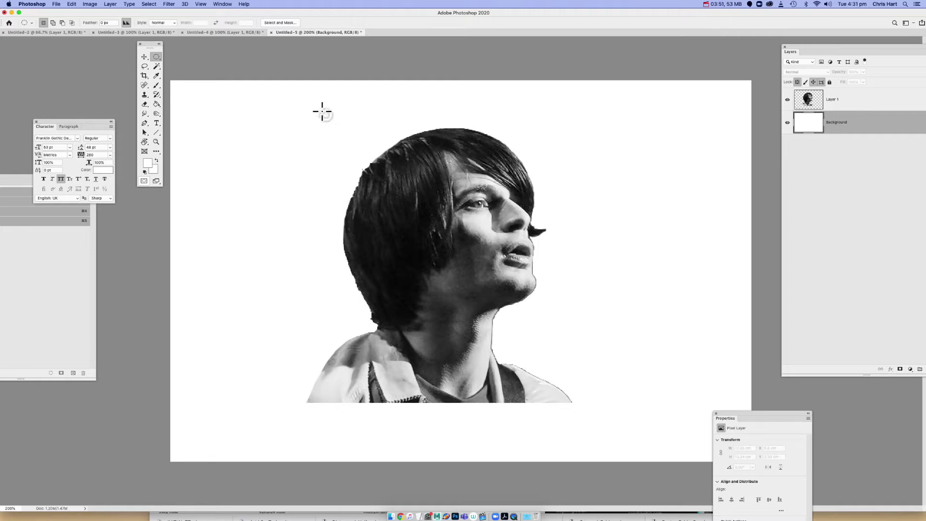
pyautogui.moveTo(322, 111); pyautogui.dragTo(727, 394)
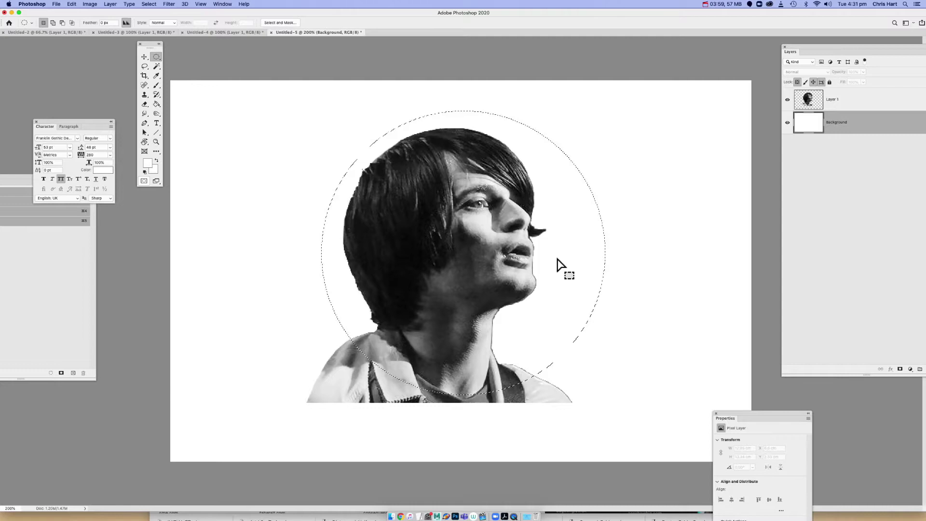
# Reposition the circular selection until it is centred on the head
pyautogui.moveTo(566, 287); pyautogui.dragTo(529, 240)
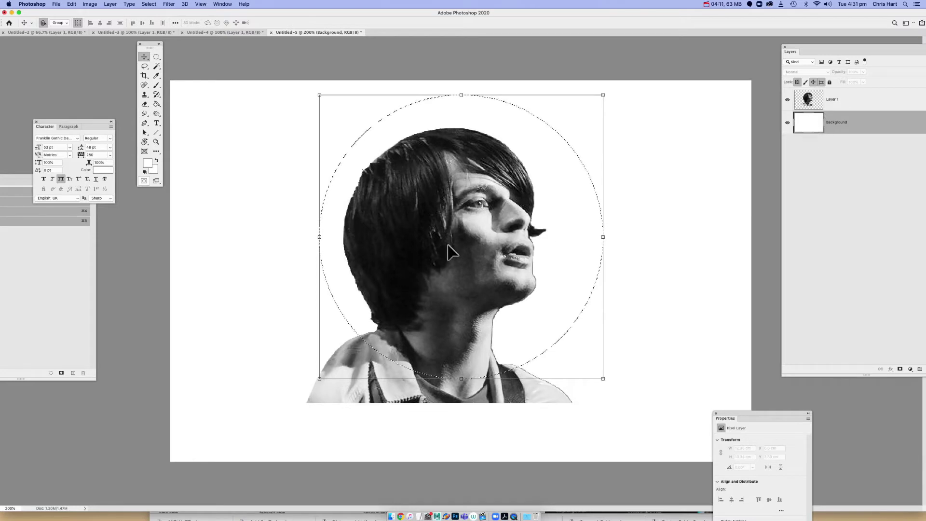
pyautogui.moveTo(448, 246); pyautogui.dragTo(434, 249)
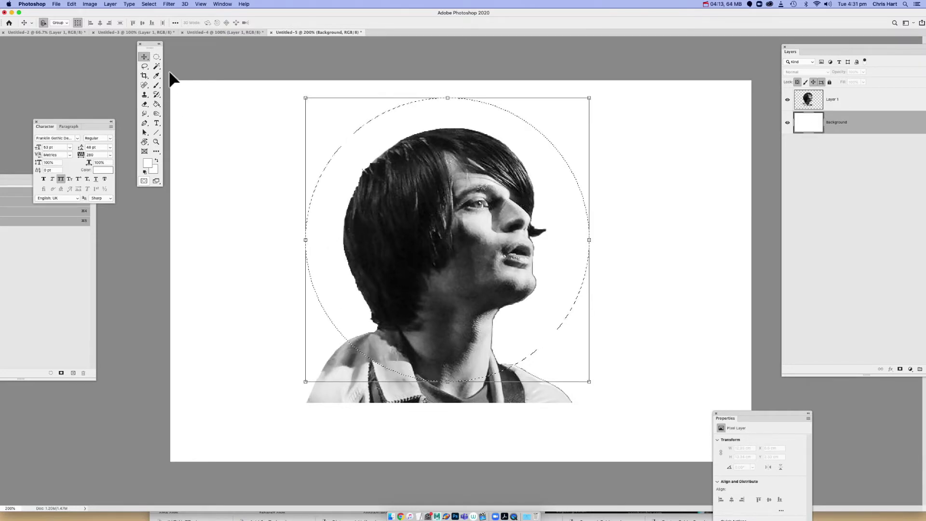
pyautogui.click(155, 56)
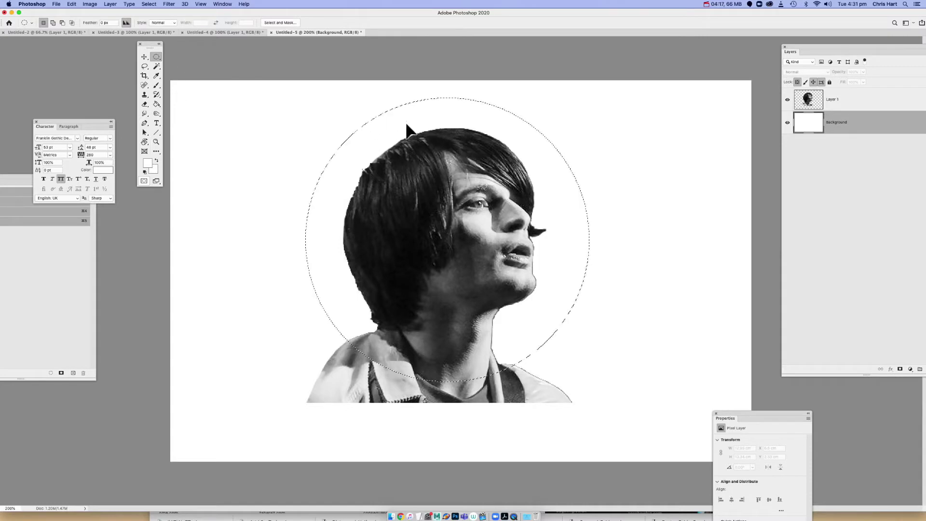
pyautogui.moveTo(407, 124)
pyautogui.mouseDown()
pyautogui.moveTo(402, 111)
pyautogui.moveTo(401, 121)
pyautogui.mouseUp()
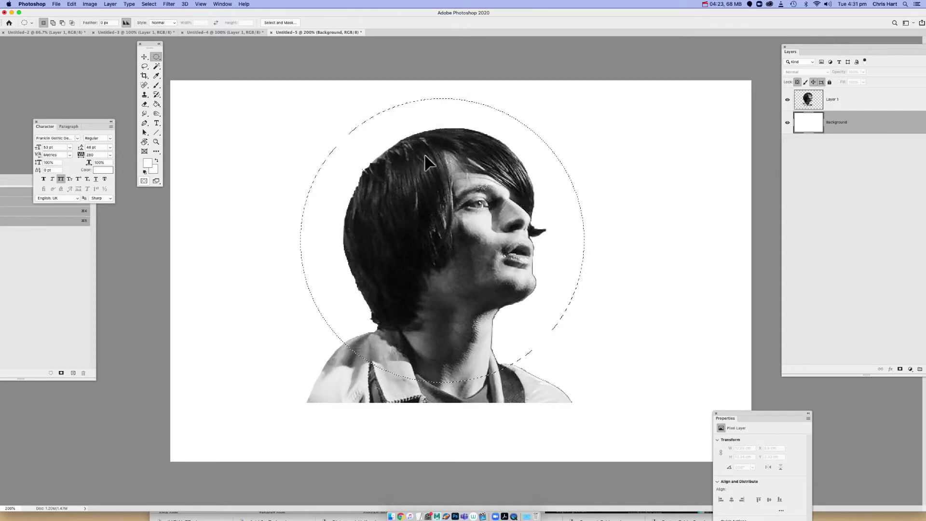
pyautogui.moveTo(424, 155); pyautogui.dragTo(422, 143)
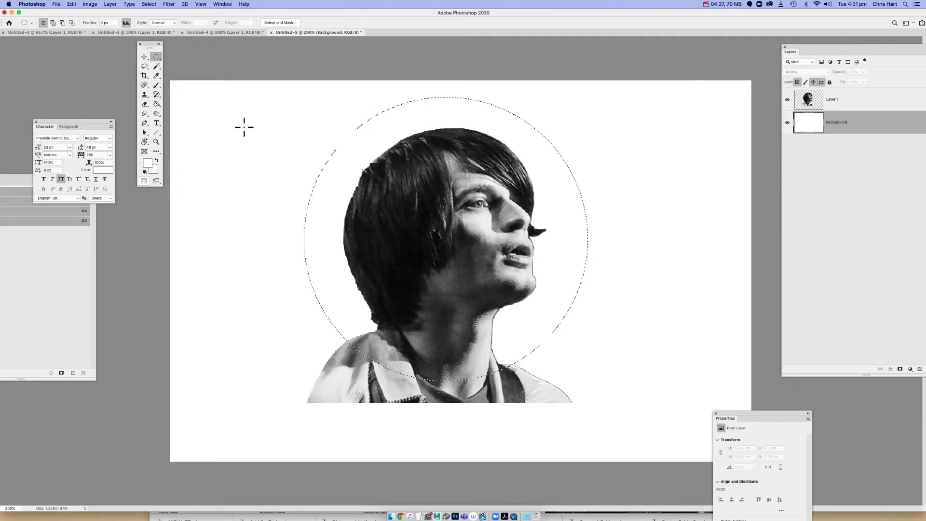
# Set the foreground colour to a mid grey
pyautogui.click(150, 163)
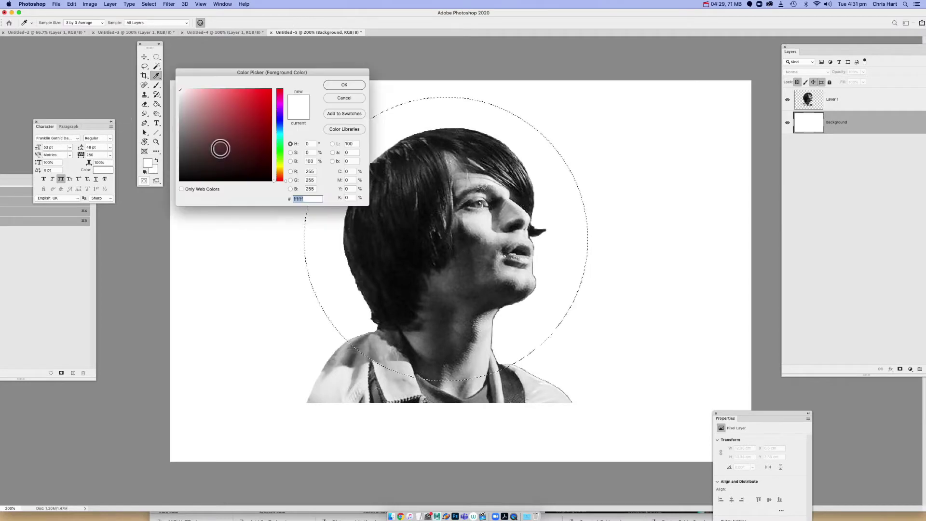
pyautogui.click(180, 133)
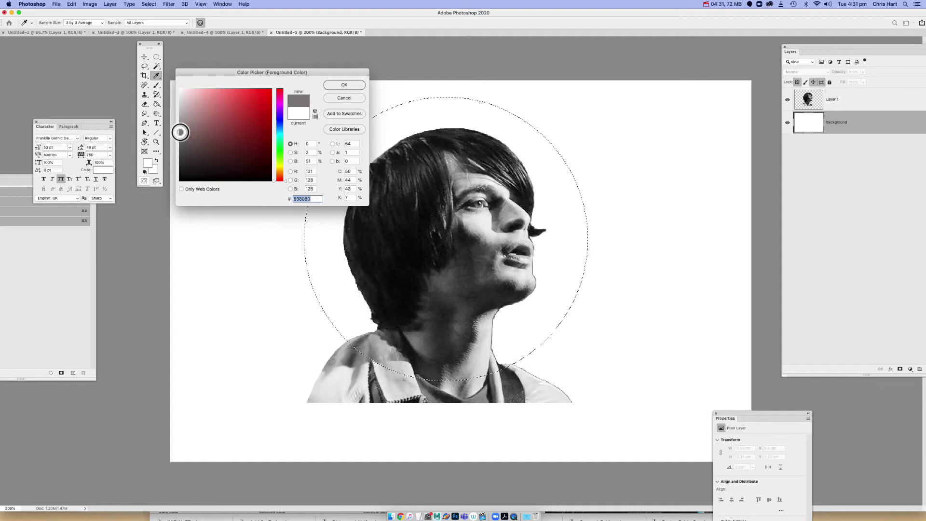
pyautogui.click(180, 130)
pyautogui.click(351, 85)
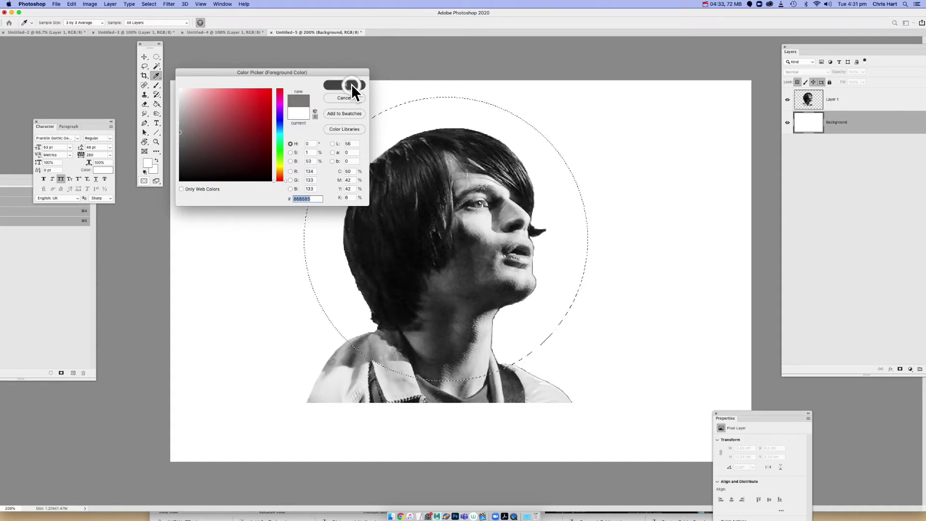
# Fill the circle selection with grey using the Paint Bucket, then deselect
pyautogui.click(157, 103)
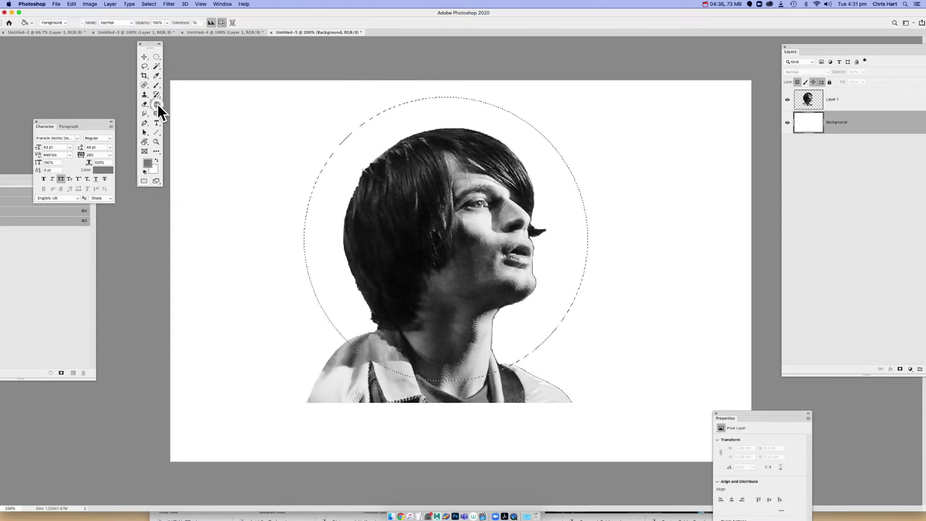
pyautogui.click(431, 118)
pyautogui.click(157, 58)
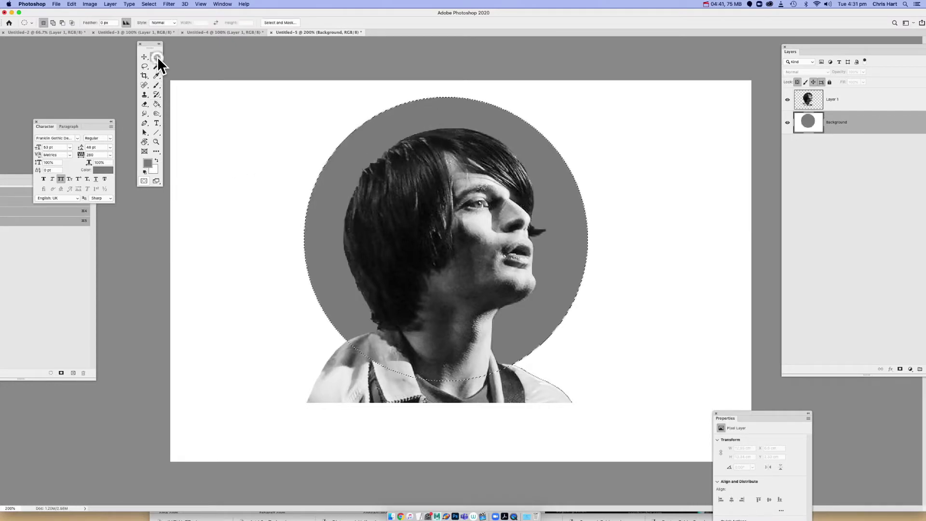
pyautogui.click(212, 71)
# Crop the canvas taller by extending its top edge upward above the halo
pyautogui.press('c')
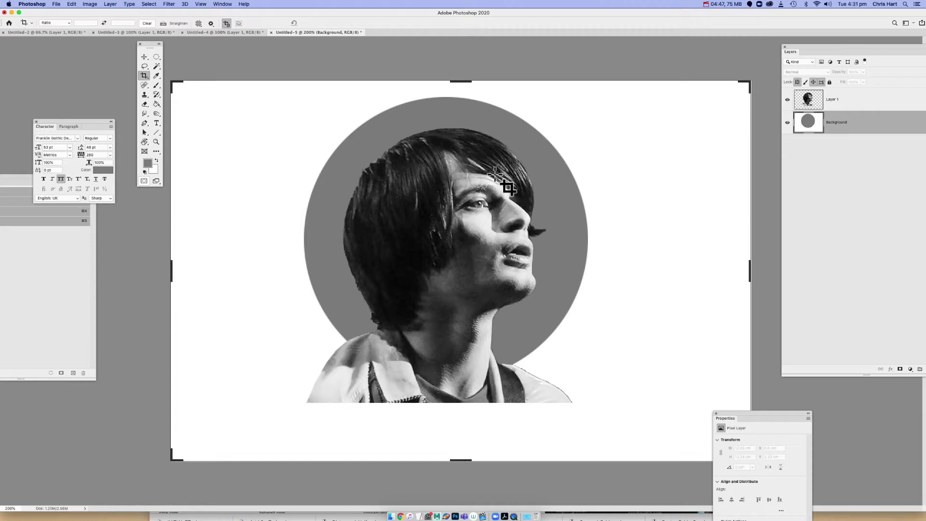
pyautogui.moveTo(463, 81)
pyautogui.mouseDown()
pyautogui.moveTo(457, 61)
pyautogui.moveTo(468, 72)
pyautogui.mouseUp()
pyautogui.press('Return')
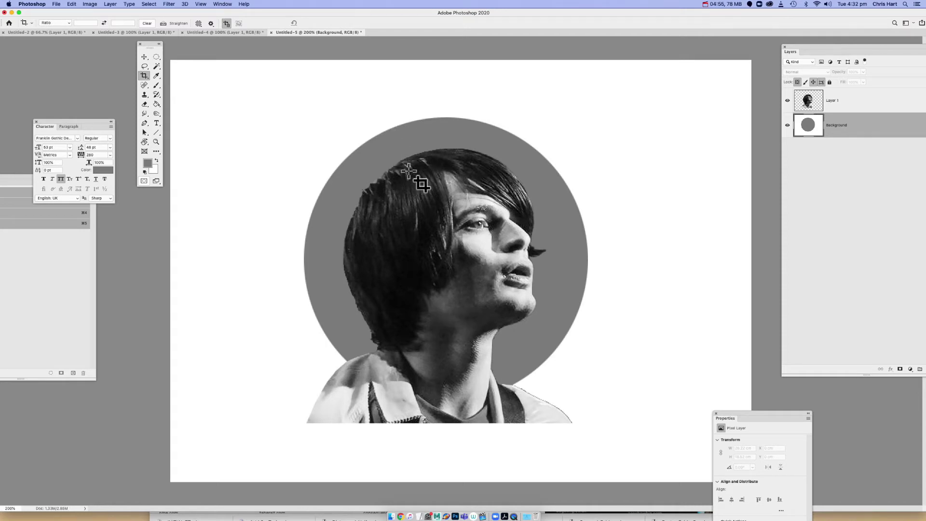
# Preview Halftone Pattern in the Filter Gallery without applying, then merge visible layers into Background
pyautogui.click(169, 5)
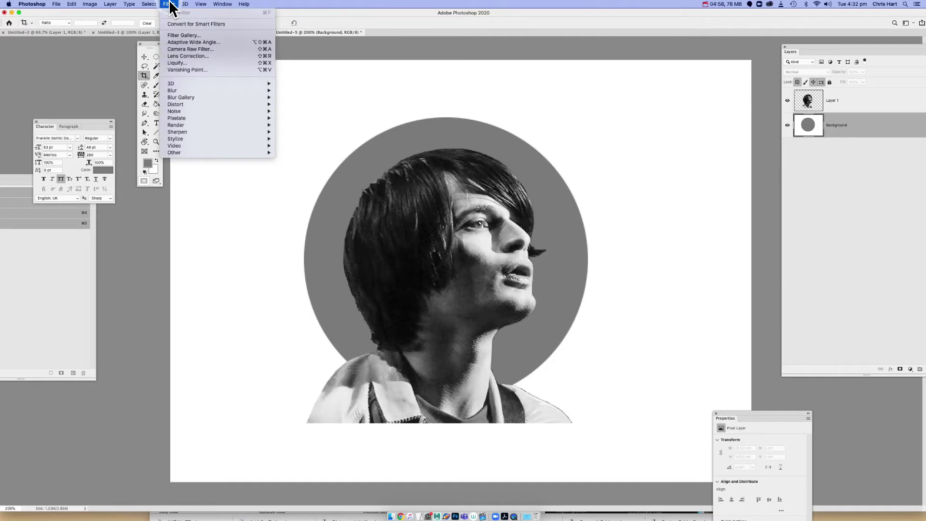
pyautogui.click(184, 35)
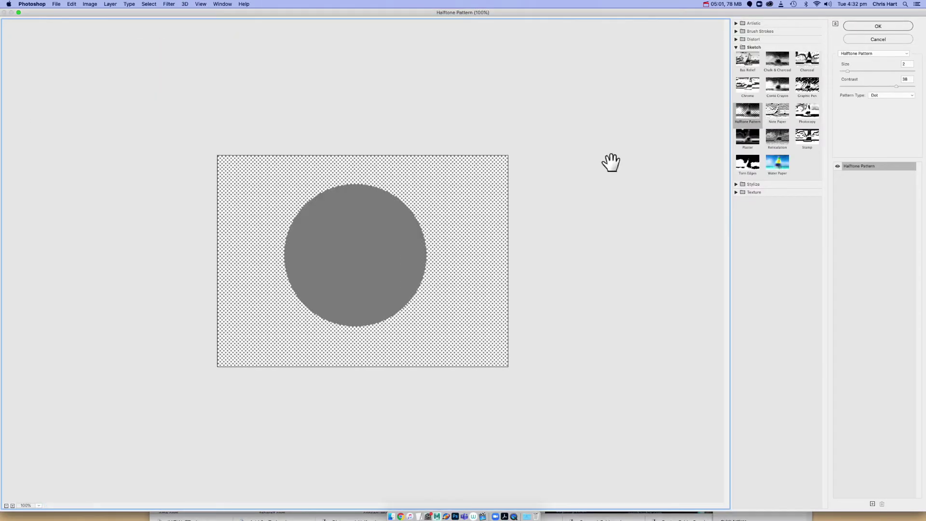
pyautogui.click(750, 111)
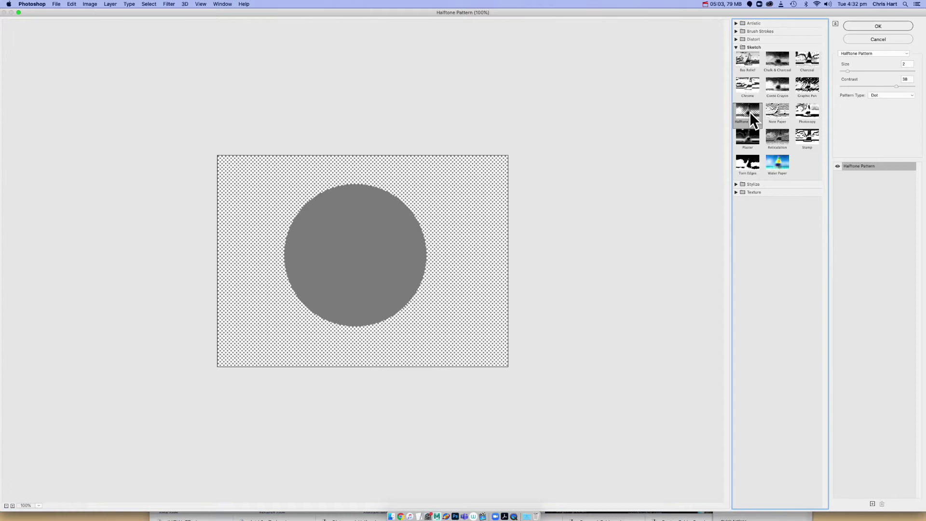
pyautogui.click(881, 38)
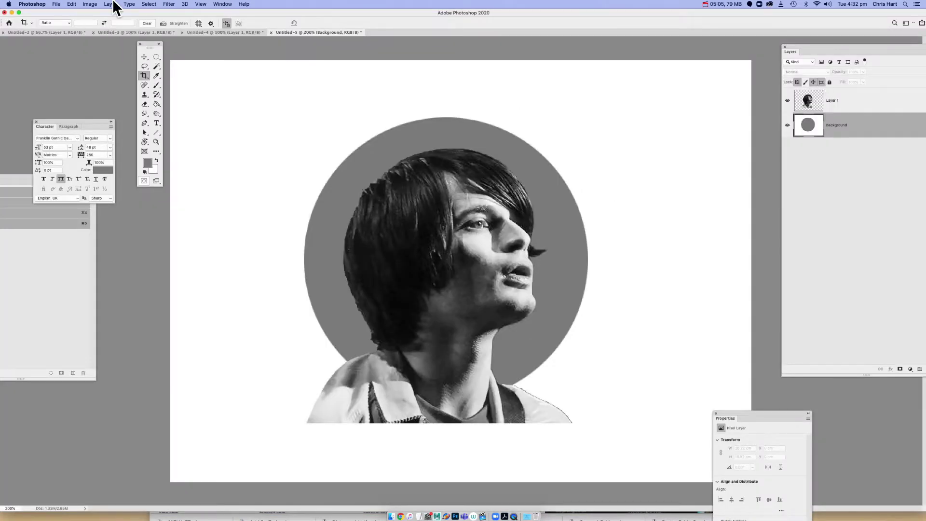
pyautogui.click(108, 4)
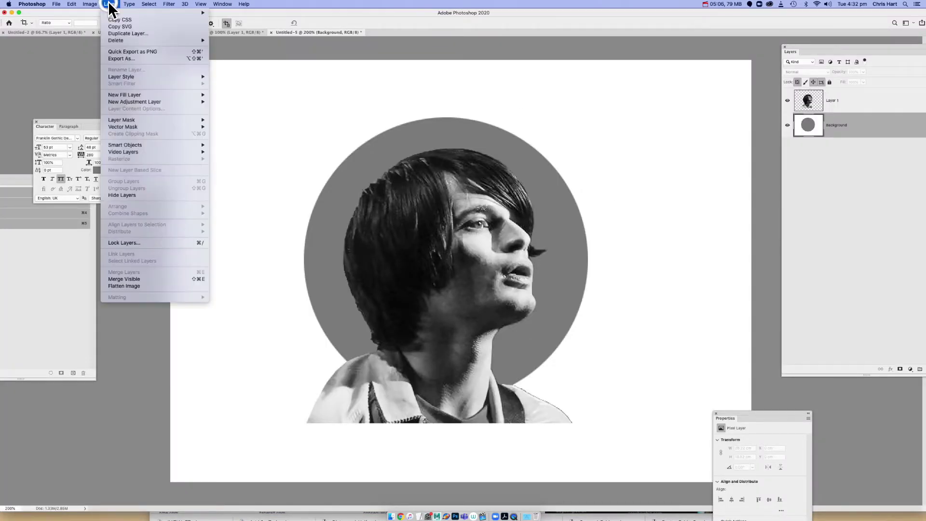
pyautogui.click(154, 286)
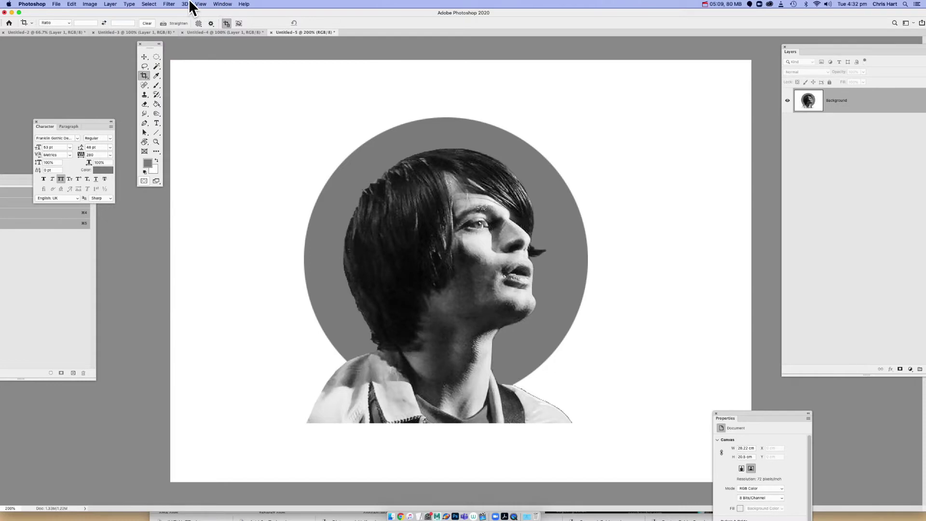
# Preview the Halftone Pattern zoomed in on the merged portrait, cancelling without applying
pyautogui.click(170, 4)
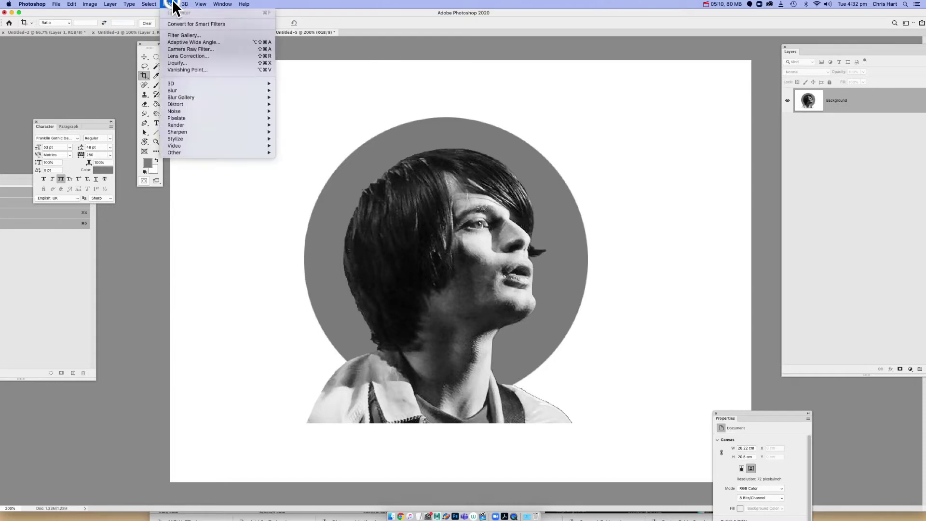
pyautogui.click(186, 36)
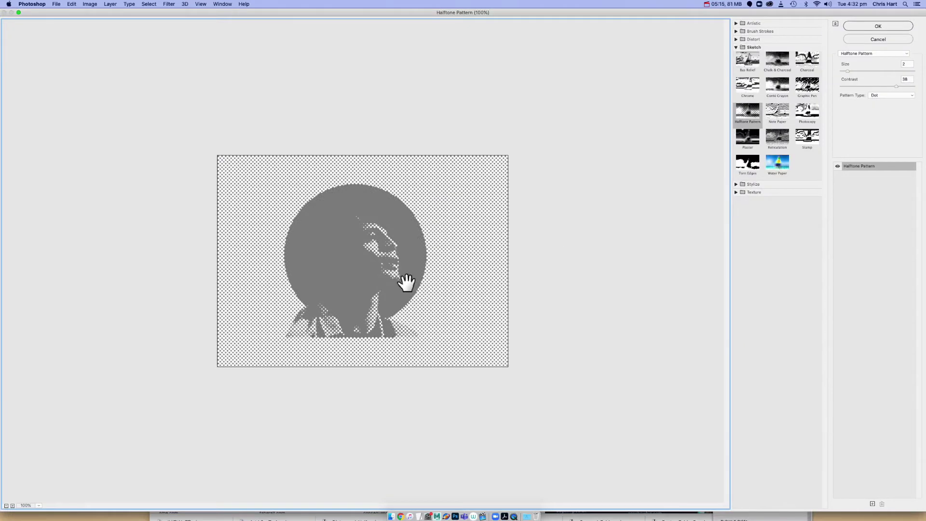
pyautogui.press('super+plus')
pyautogui.press('super+plus')
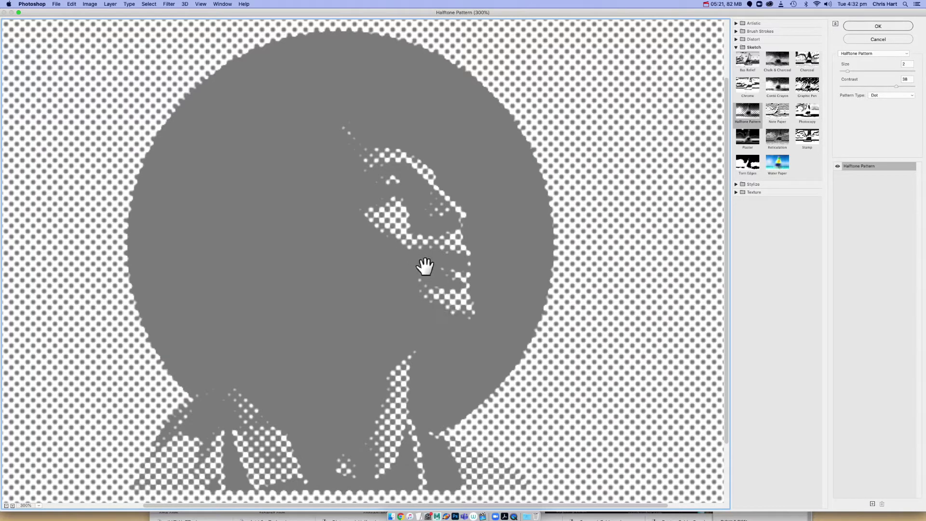
pyautogui.click(874, 39)
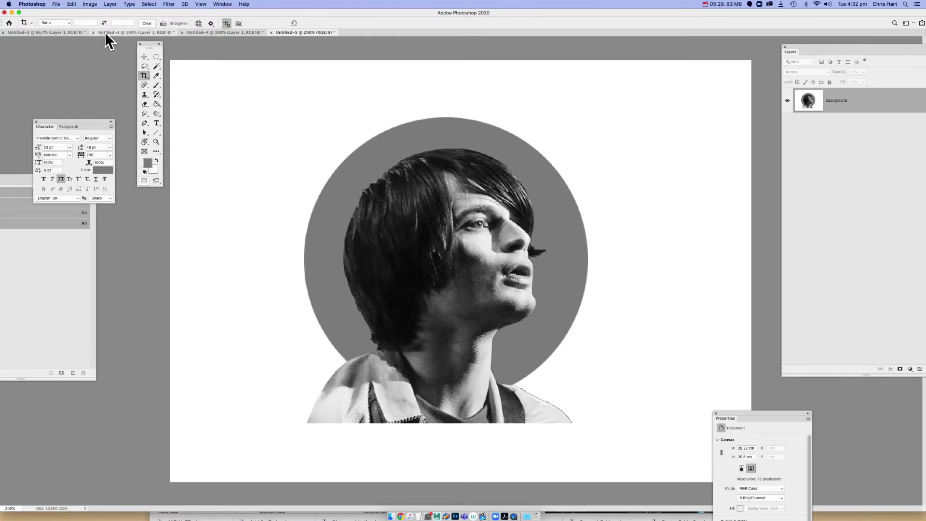
# Convert the portrait to Grayscale mode, discarding its colour information
pyautogui.click(90, 6)
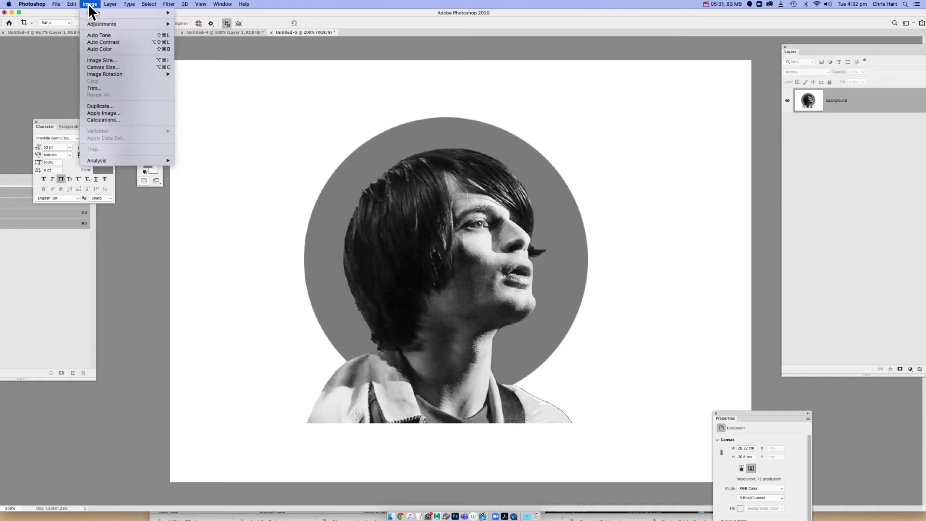
pyautogui.moveTo(92, 12)
pyautogui.click(193, 22)
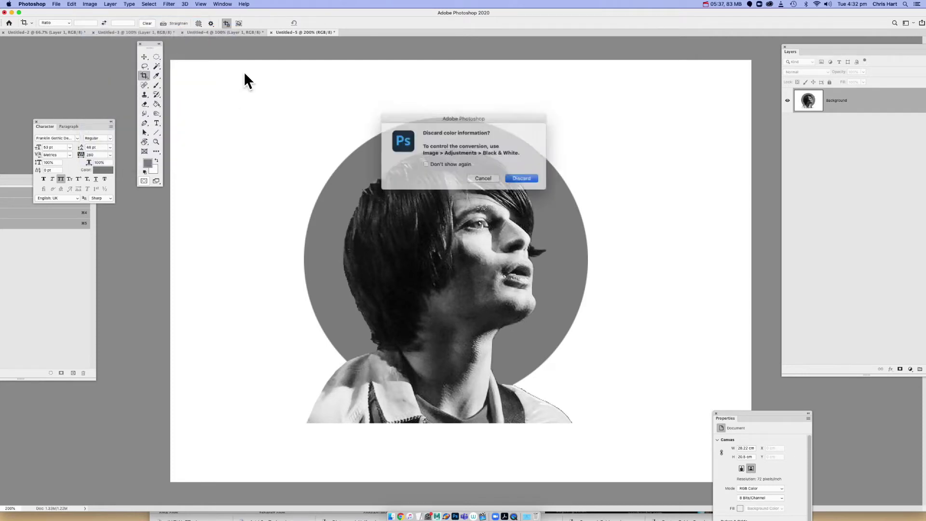
pyautogui.click(517, 176)
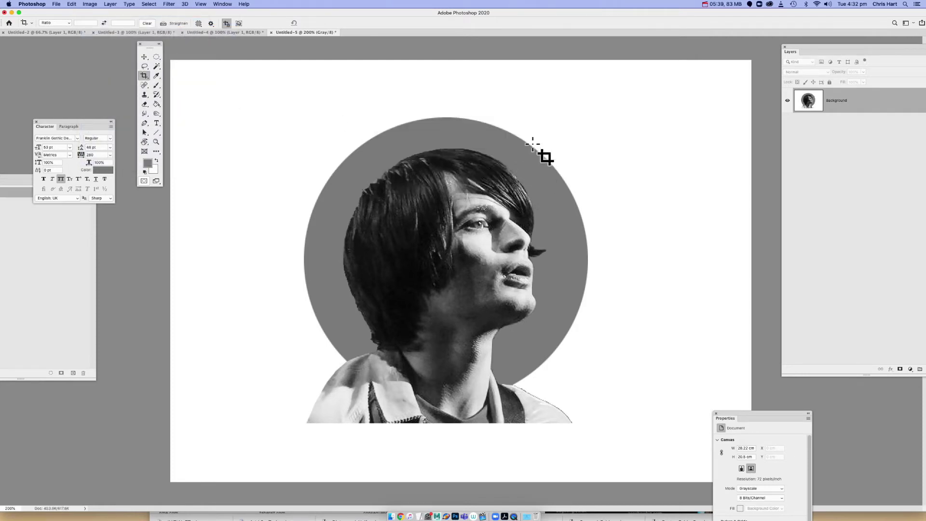
pyautogui.click(157, 57)
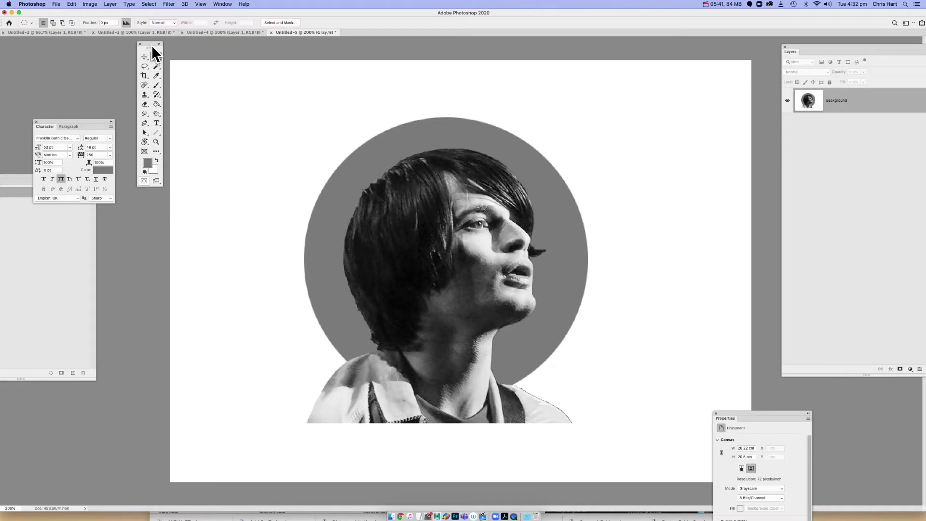
pyautogui.moveTo(151, 48); pyautogui.dragTo(98, 59)
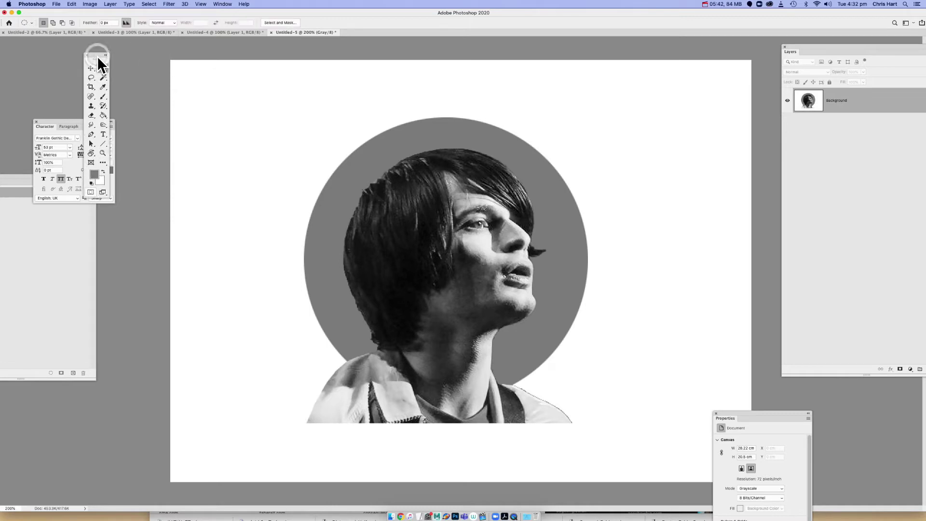
# Convert the image to Bitmap at 200 pixels/inch output using the Halftone Screen method
pyautogui.click(90, 4)
pyautogui.moveTo(87, 15)
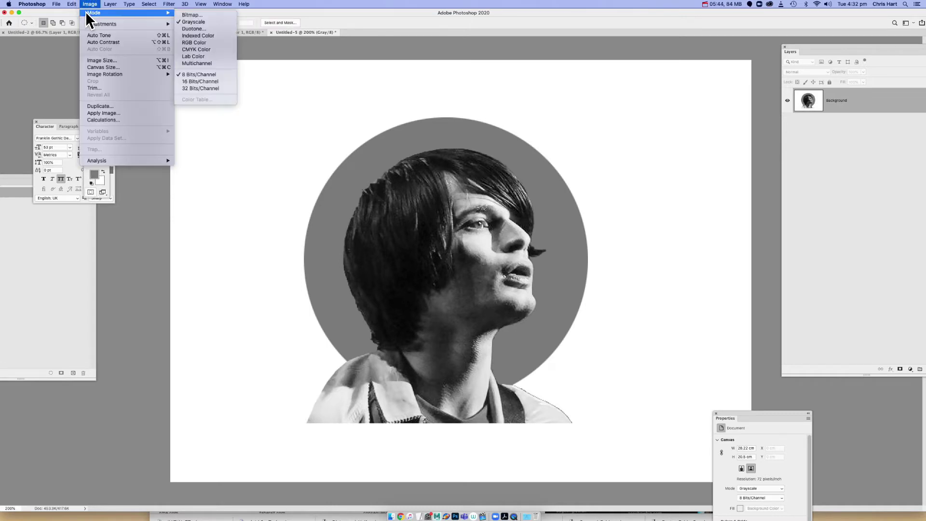
pyautogui.click(180, 15)
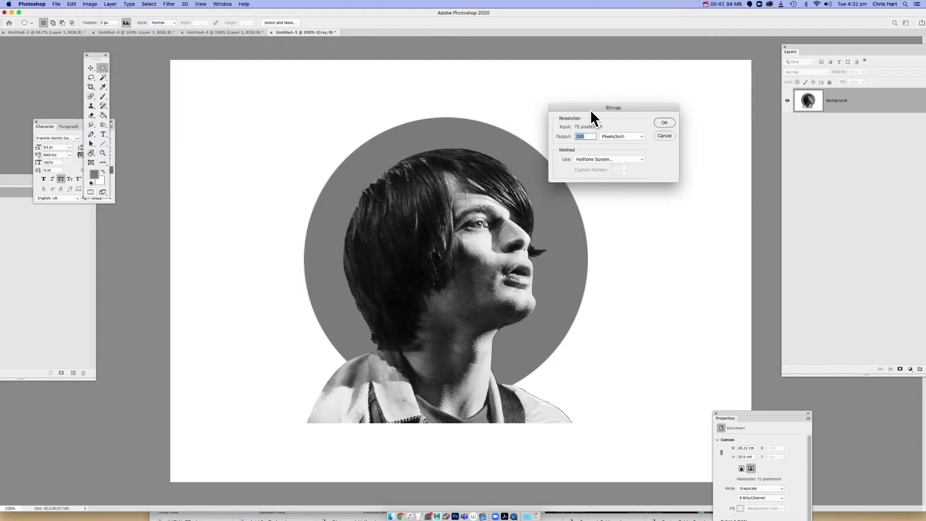
pyautogui.moveTo(596, 109); pyautogui.dragTo(622, 80)
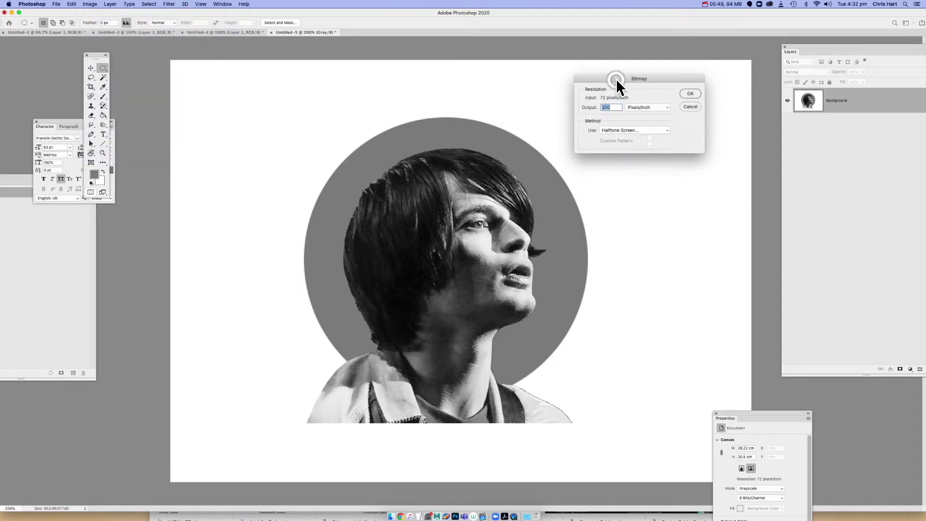
pyautogui.click(629, 128)
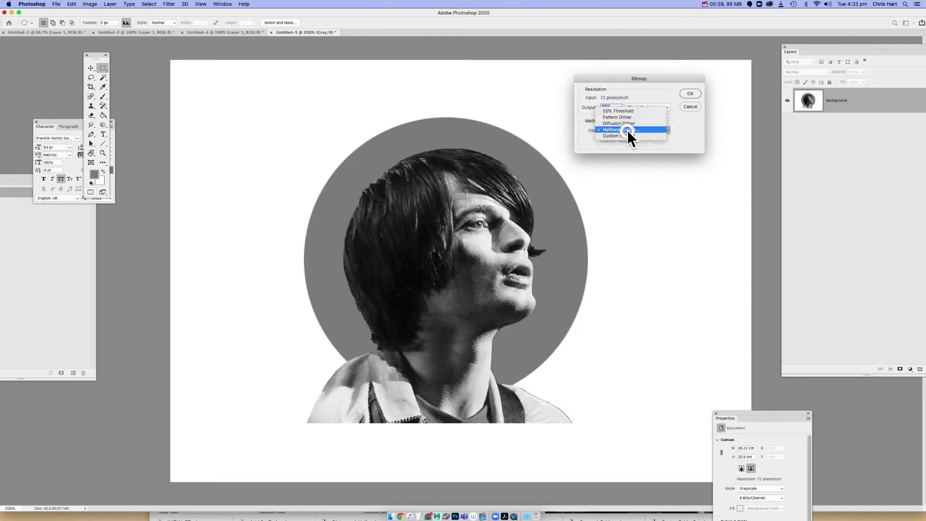
pyautogui.click(627, 129)
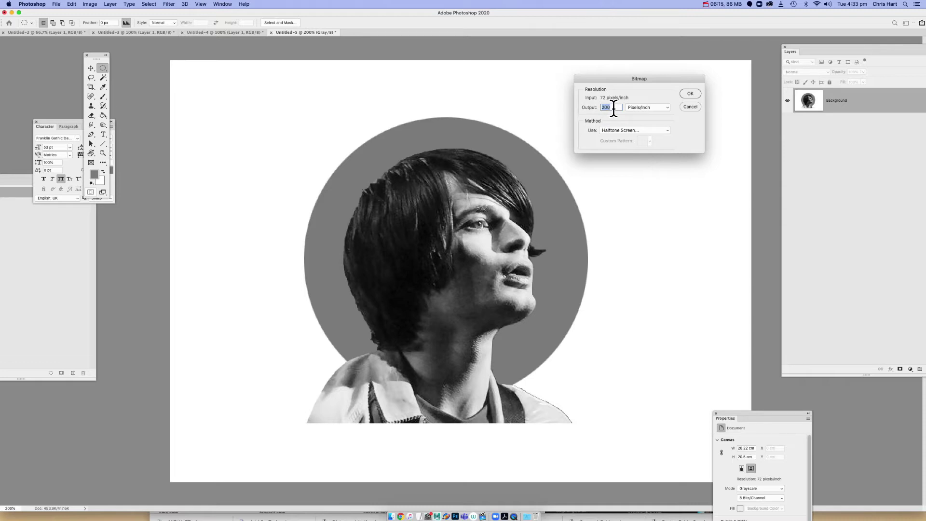
pyautogui.click(687, 93)
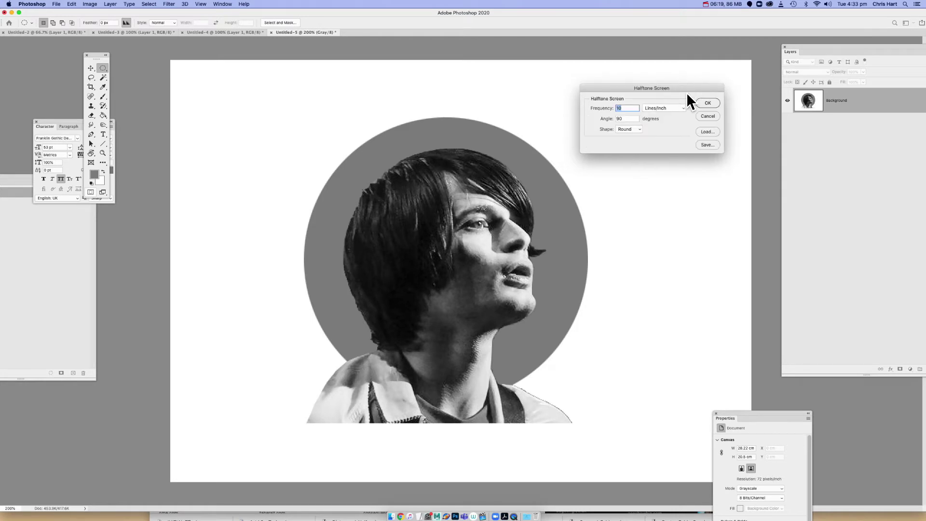
# Apply a halftone screen of frequency 10, angle 90, with Round dots
pyautogui.moveTo(667, 85); pyautogui.dragTo(687, 128)
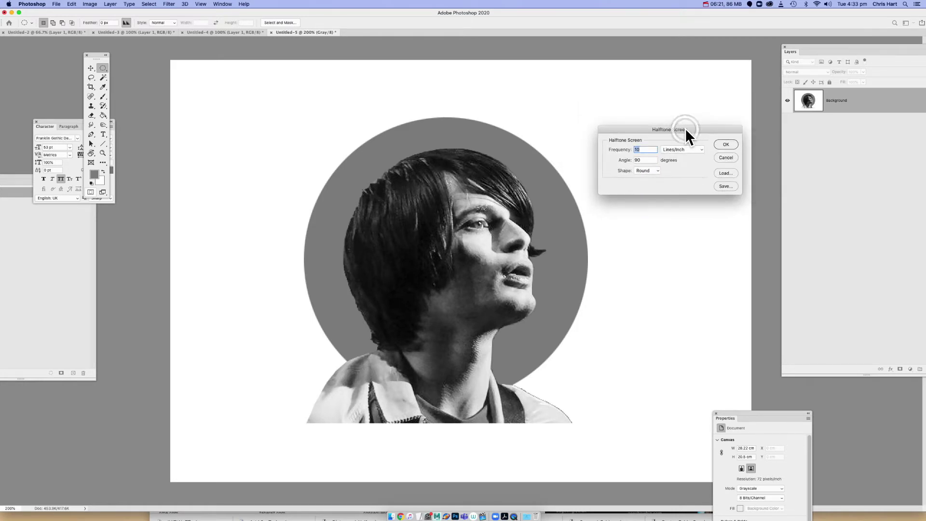
pyautogui.click(652, 170)
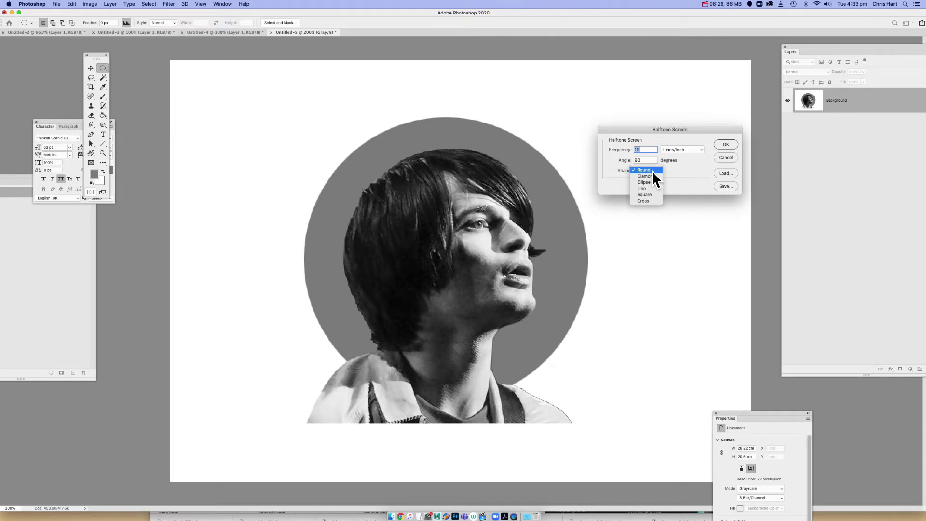
pyautogui.click(652, 170)
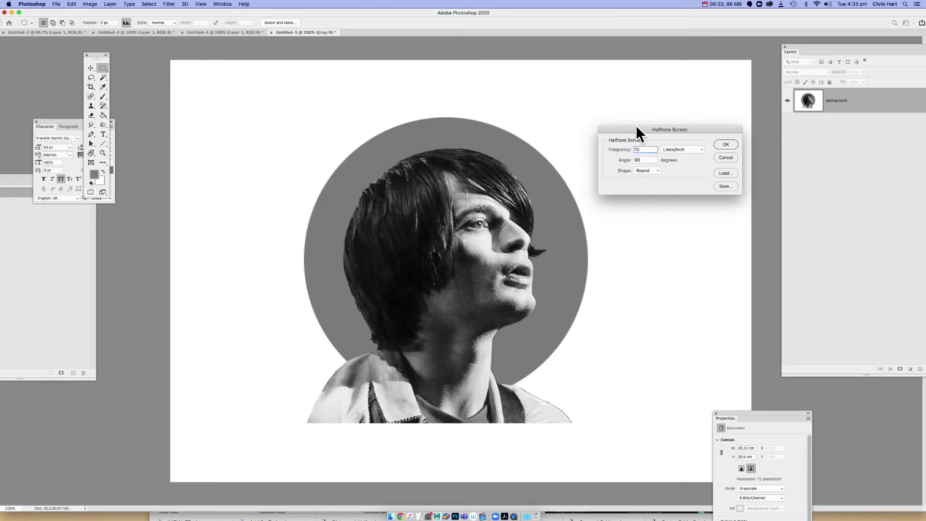
pyautogui.click(728, 145)
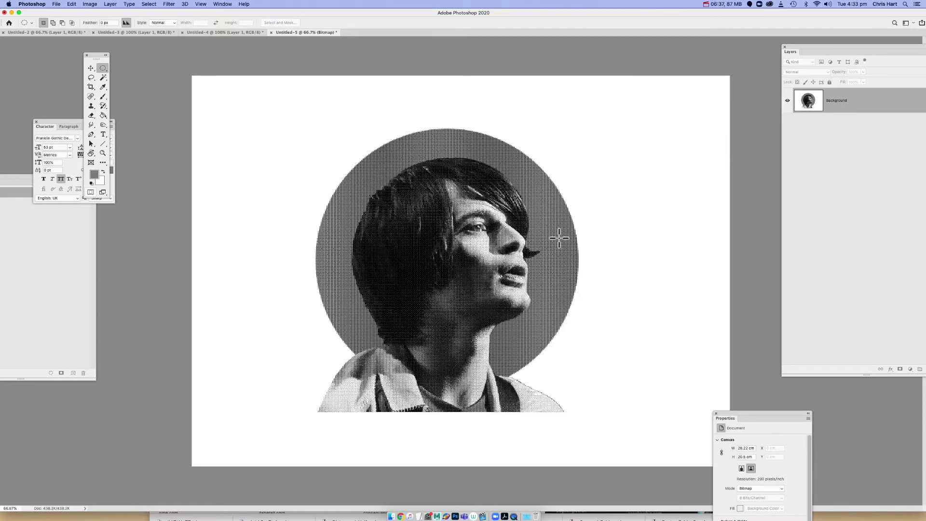
# Zoom in to inspect the halftone dots, then undo the Bitmap conversion and zoom to 200%
pyautogui.press('super+0')
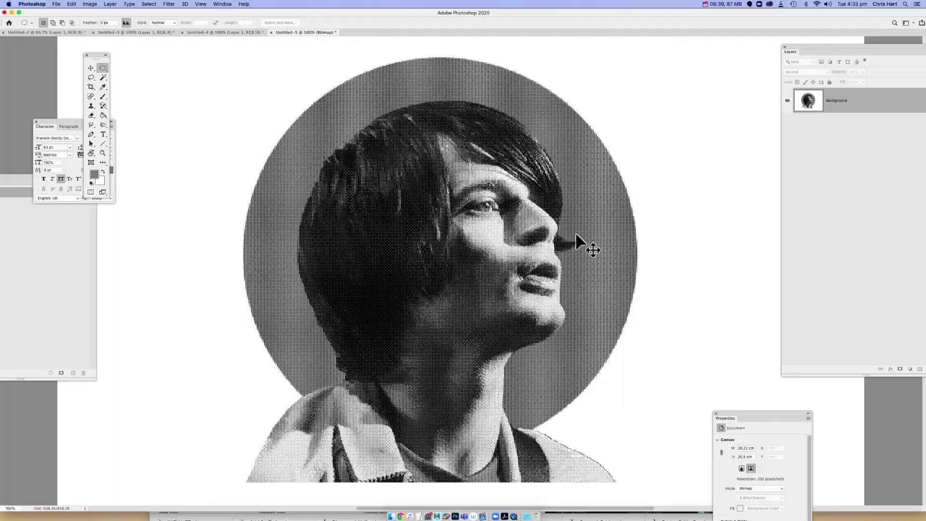
pyautogui.press('super+equal')
pyautogui.press('super+equal')
pyautogui.press('super+equal')
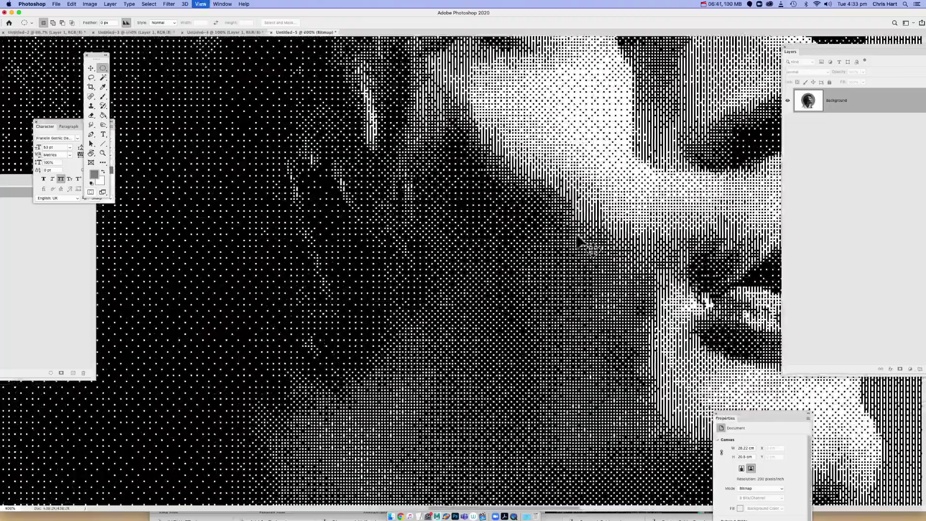
pyautogui.press('super+minus')
pyautogui.press('super+minus')
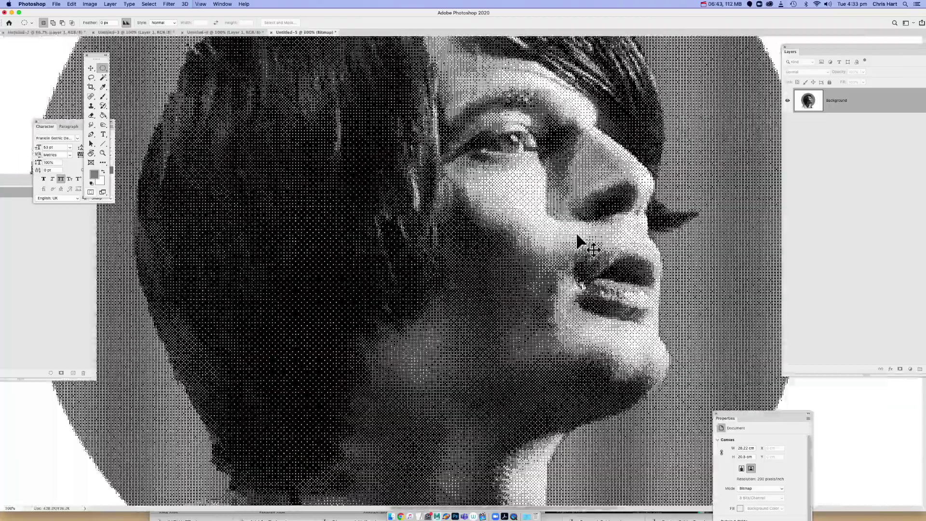
pyautogui.press('super+minus')
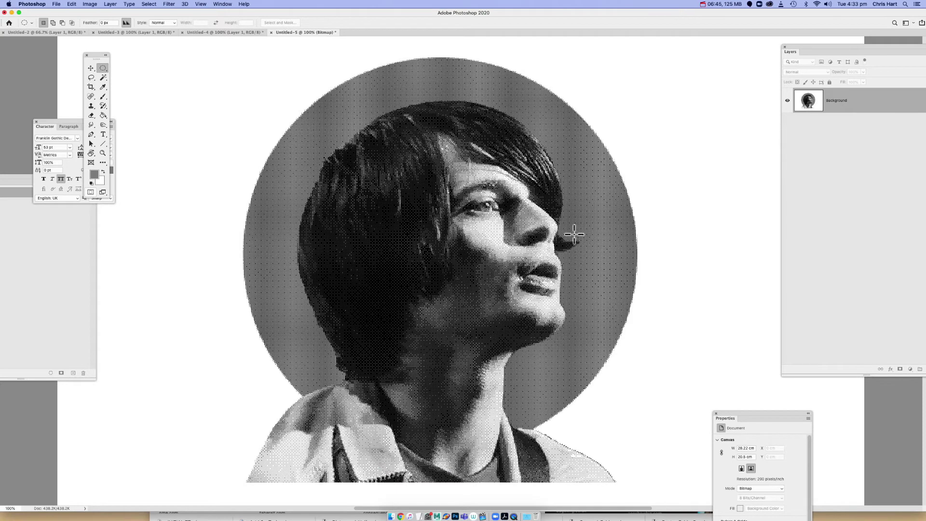
pyautogui.press('super+z')
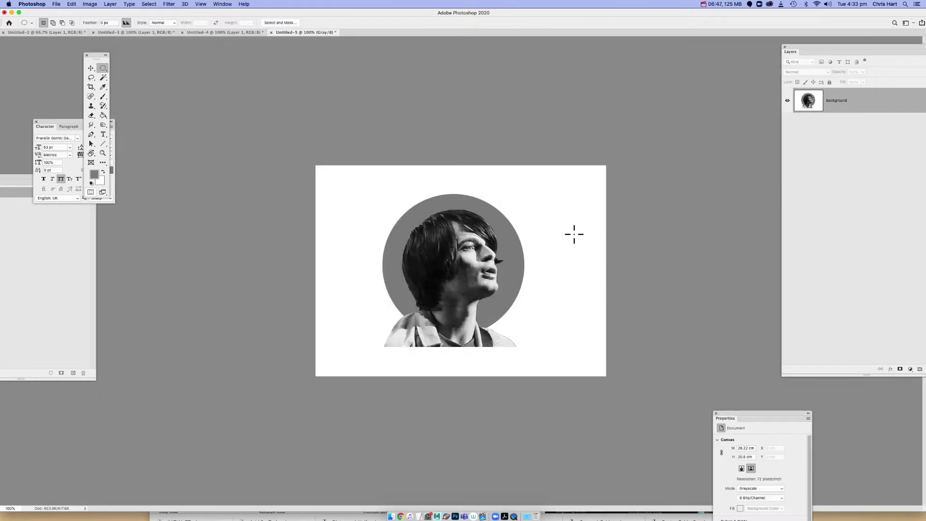
pyautogui.press('super+plus')
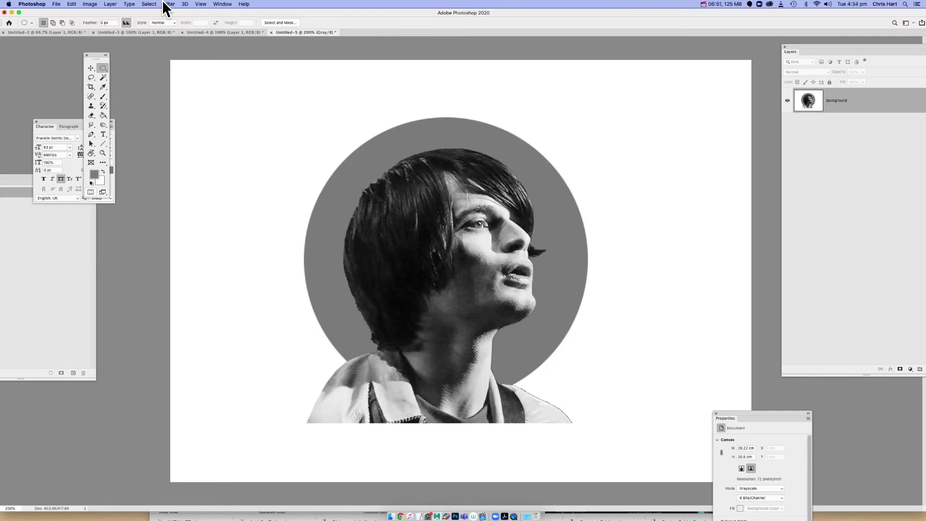
# Reconvert to a 200 ppi Bitmap halftone with 20 lines/inch Ellipse dots at 90°
pyautogui.click(88, 4)
pyautogui.moveTo(87, 13)
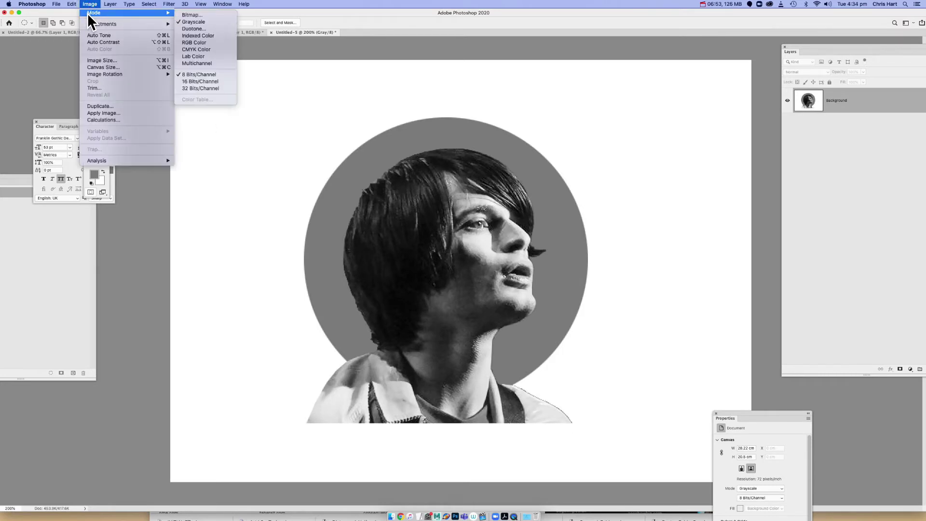
pyautogui.click(203, 15)
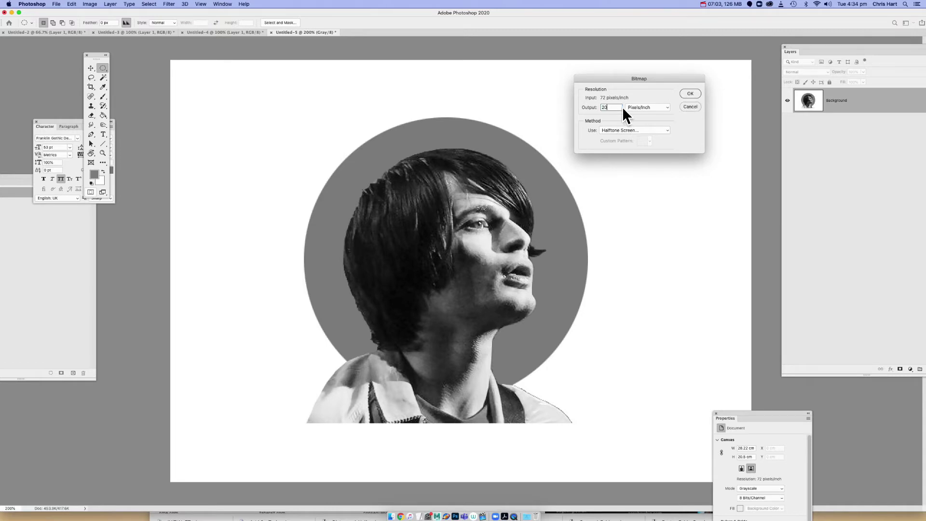
pyautogui.click(696, 96)
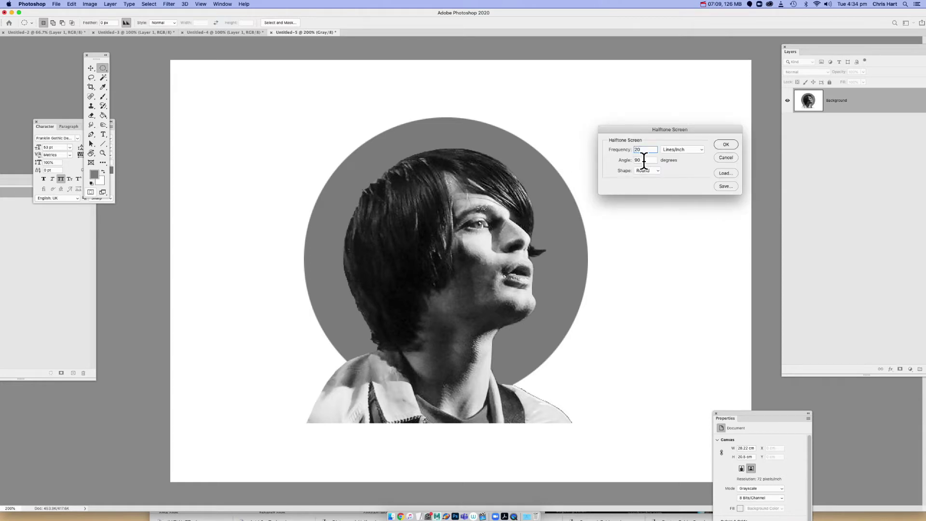
pyautogui.click(650, 169)
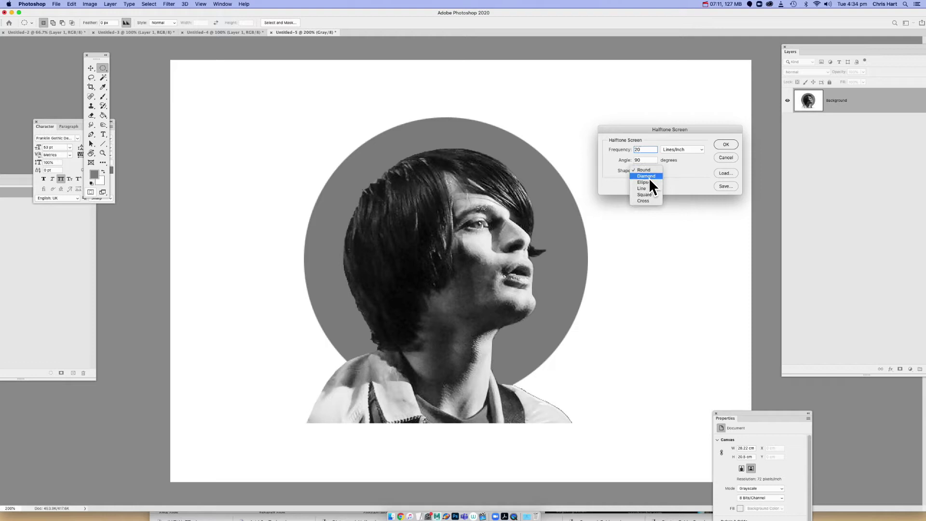
pyautogui.click(649, 181)
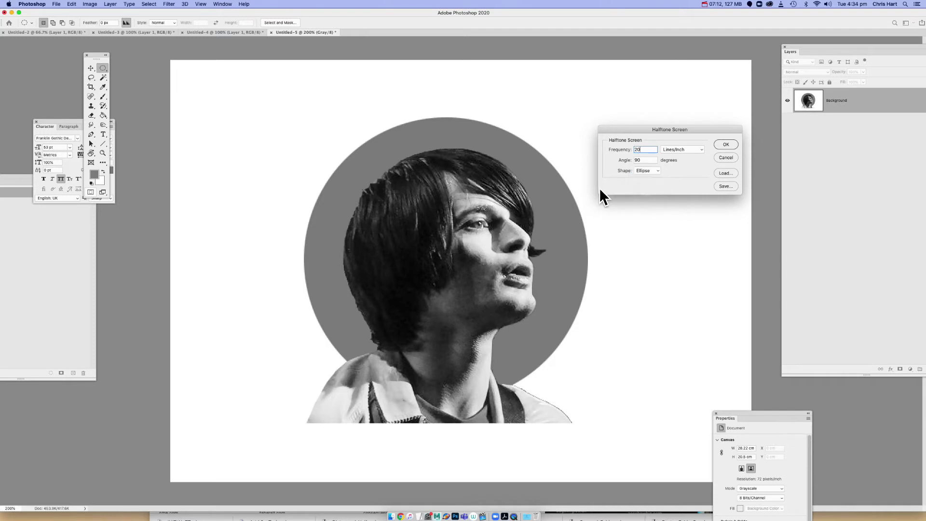
pyautogui.click(733, 145)
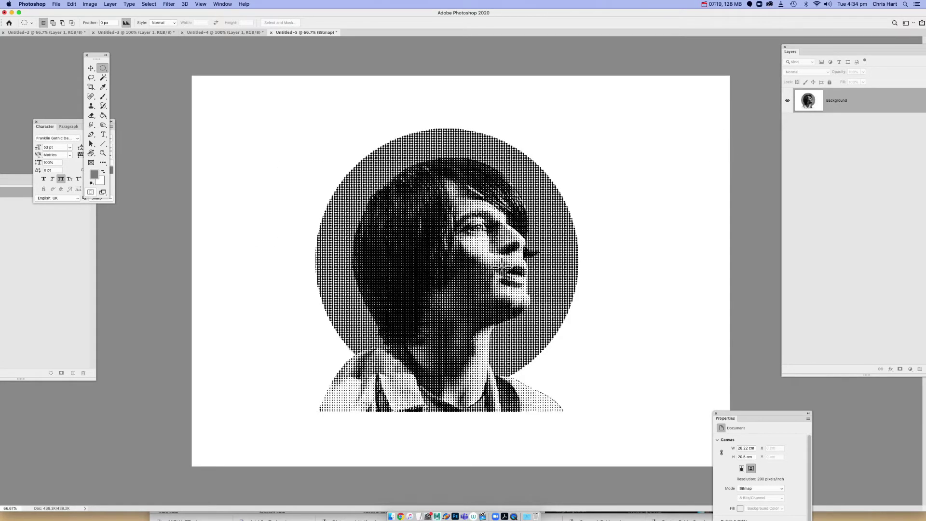
pyautogui.press('super+1')
pyautogui.press('super+equal')
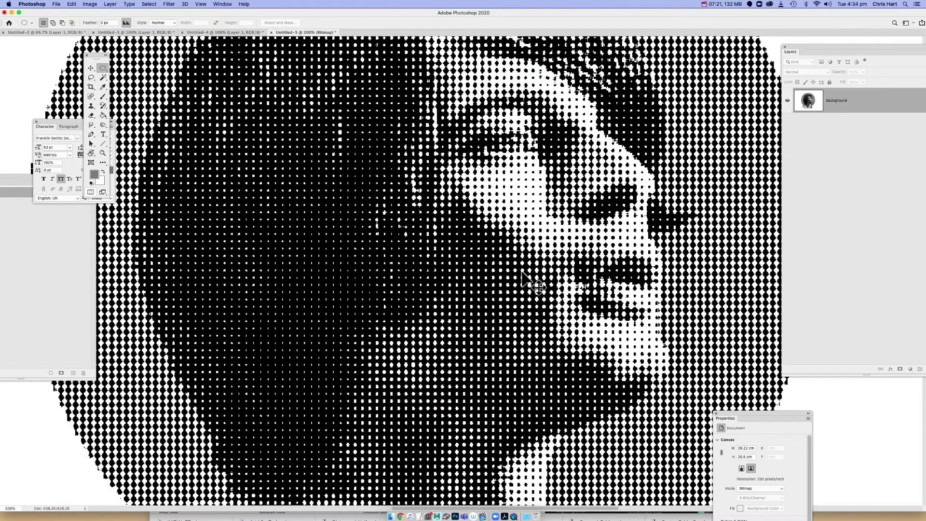
pyautogui.press('super+minus')
pyautogui.press('super+minus')
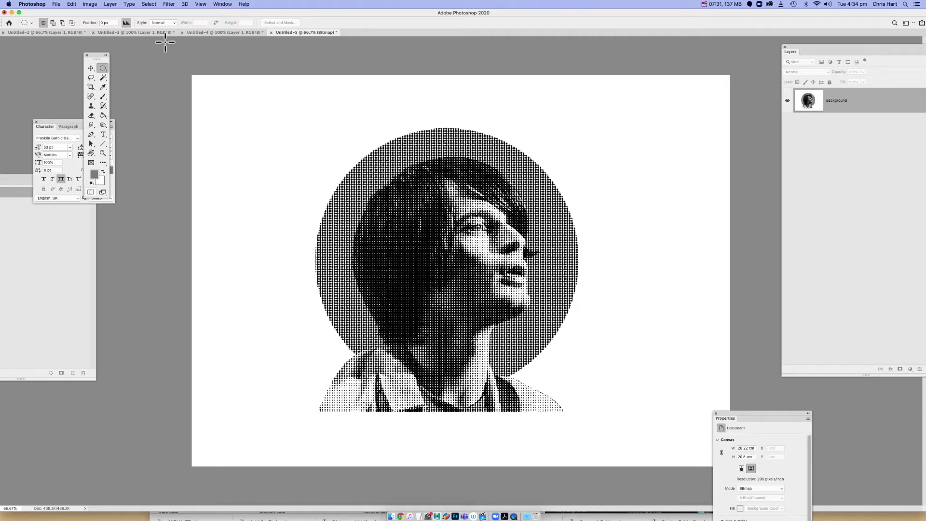
# Convert the bitmap halftone to Grayscale at size ratio 1
pyautogui.click(90, 4)
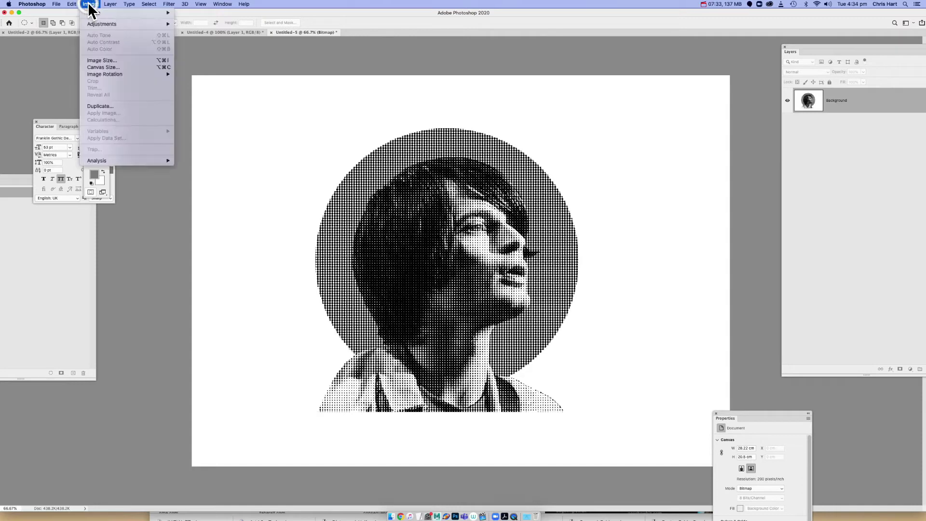
pyautogui.moveTo(120, 14)
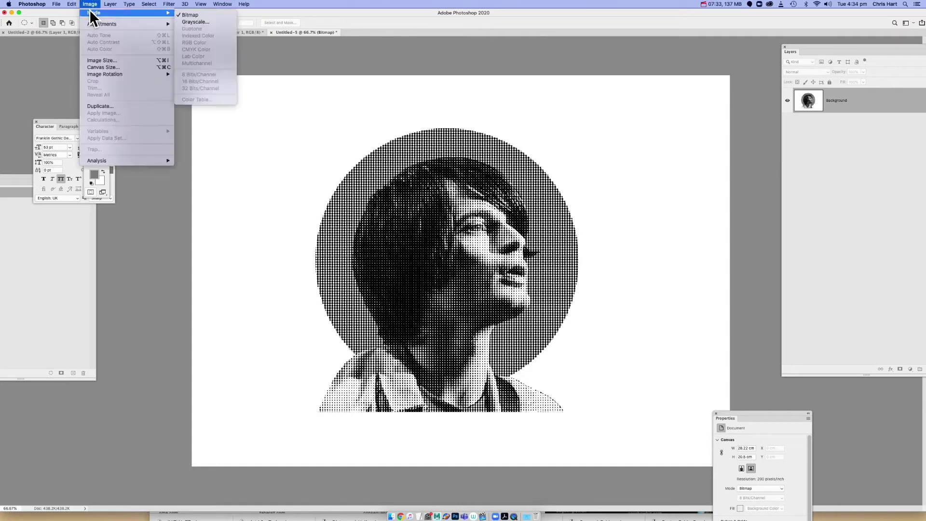
pyautogui.click(195, 22)
pyautogui.click(484, 253)
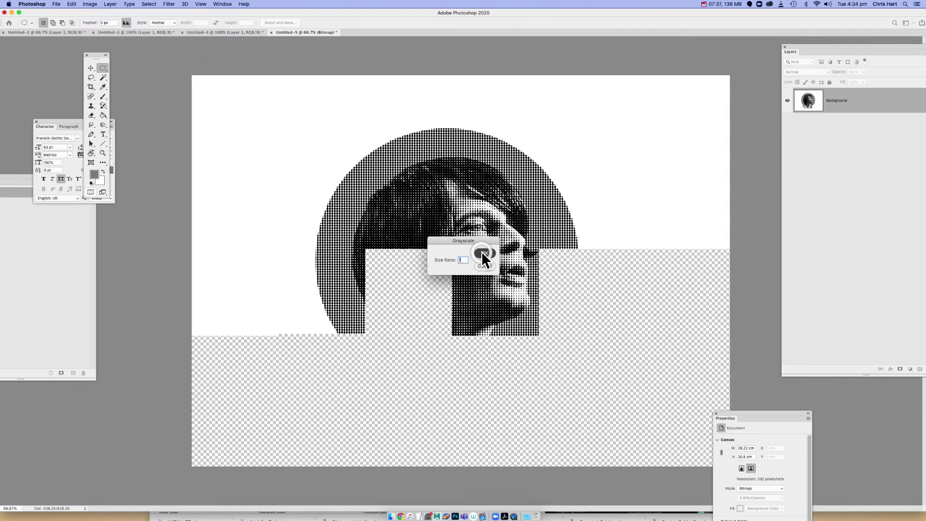
# Convert the document to RGB Color and float the Layers panel
pyautogui.click(89, 5)
pyautogui.moveTo(93, 13)
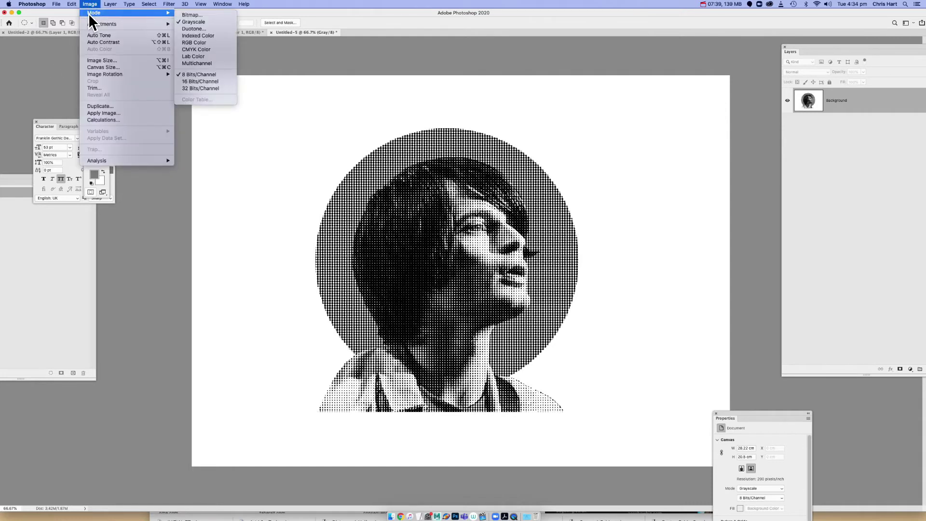
pyautogui.click(203, 44)
pyautogui.moveTo(840, 47); pyautogui.dragTo(712, 60)
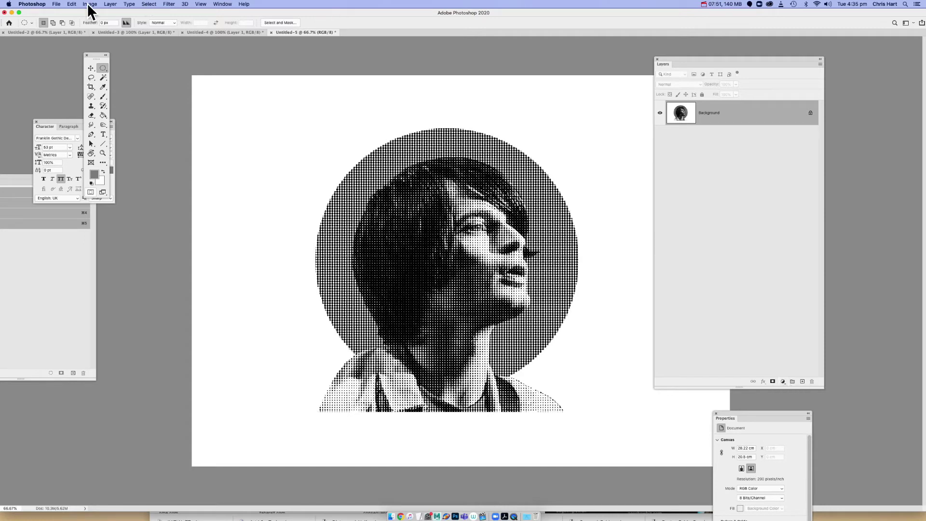
# Add a Gradient Map 1 adjustment layer and place its Properties panel beside Layers
pyautogui.click(109, 5)
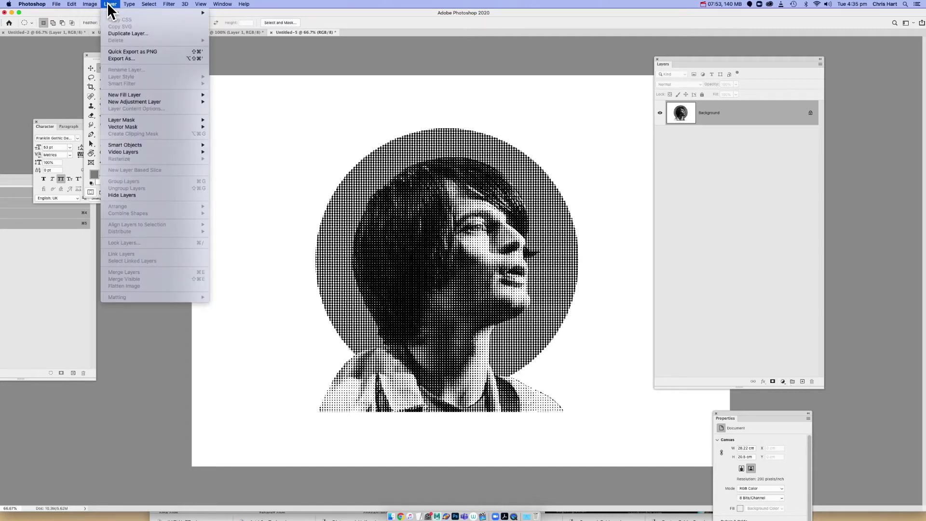
pyautogui.moveTo(119, 102)
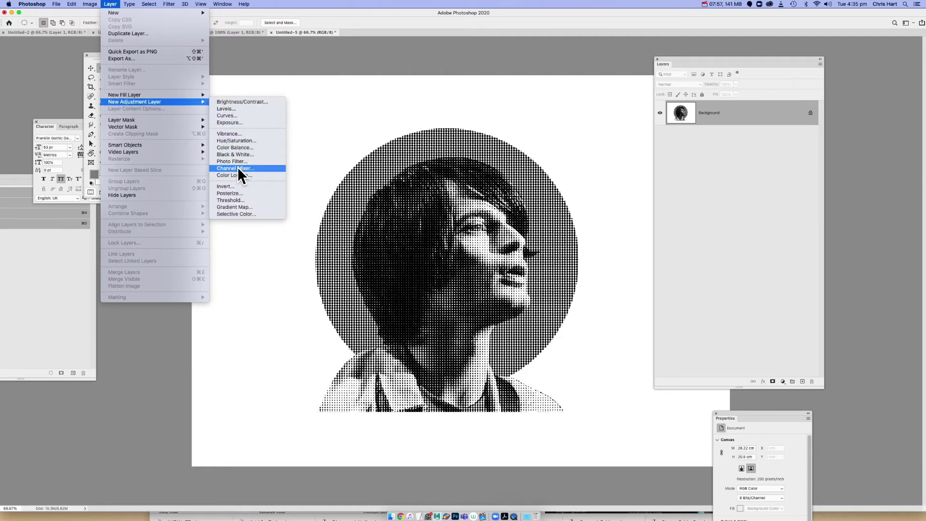
pyautogui.click(244, 207)
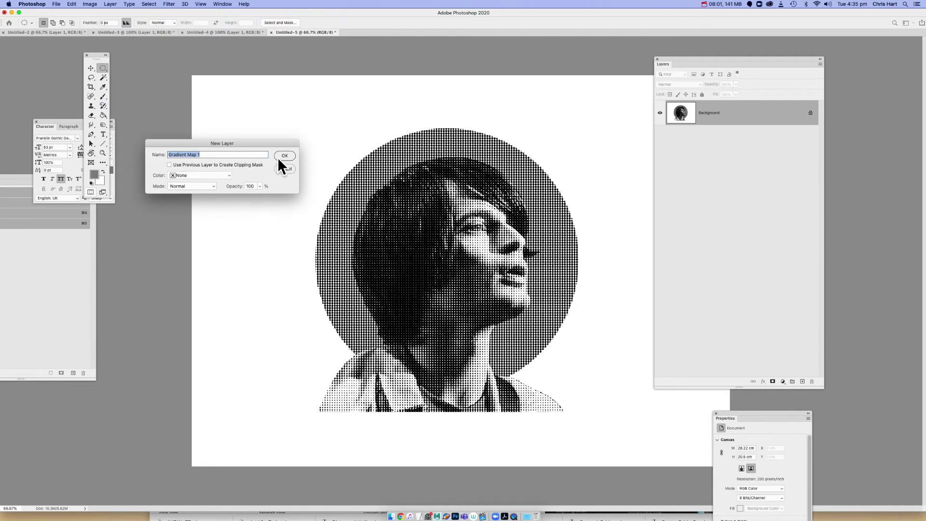
pyautogui.click(283, 155)
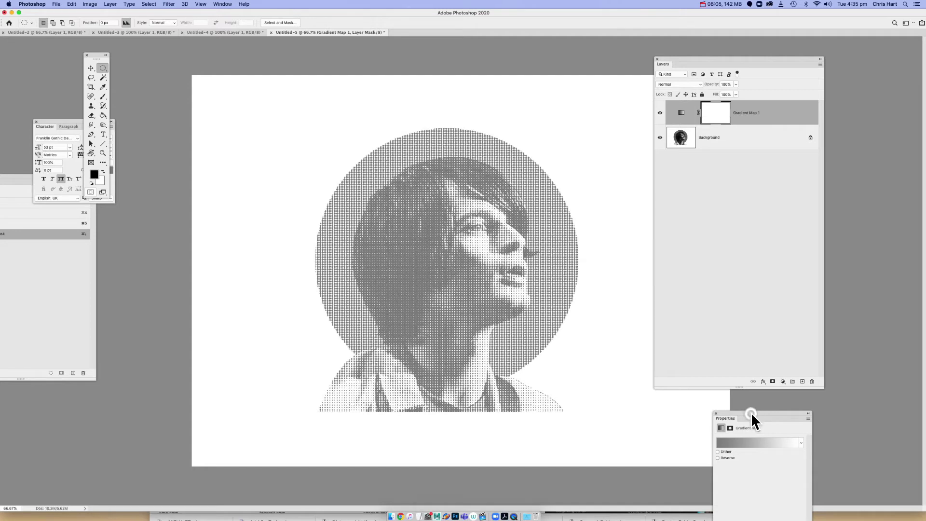
pyautogui.moveTo(751, 418); pyautogui.dragTo(725, 153)
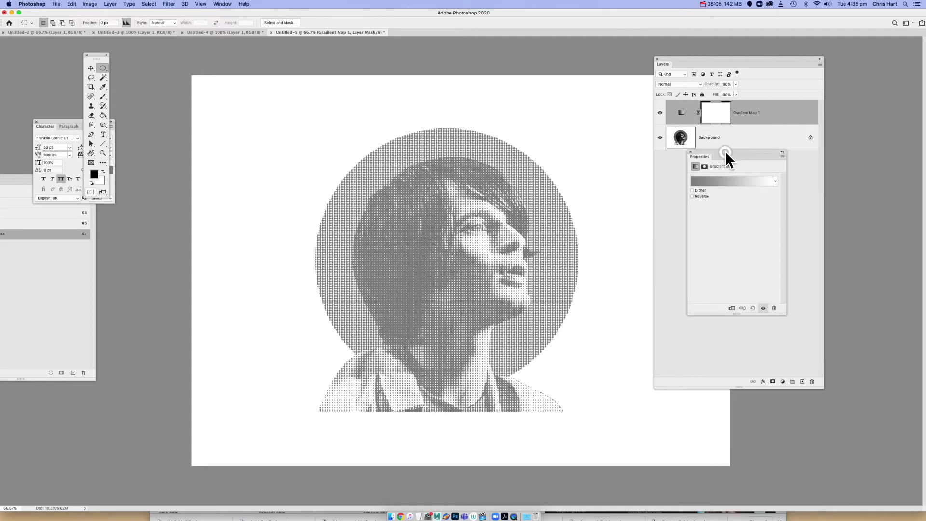
# Apply the reversed Red, Green preset to the Gradient Map
pyautogui.click(701, 181)
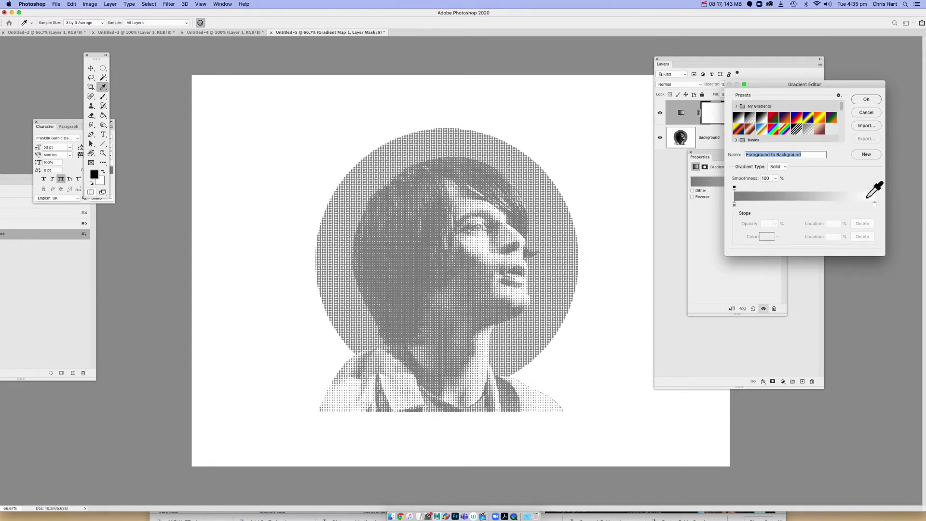
pyautogui.click(775, 119)
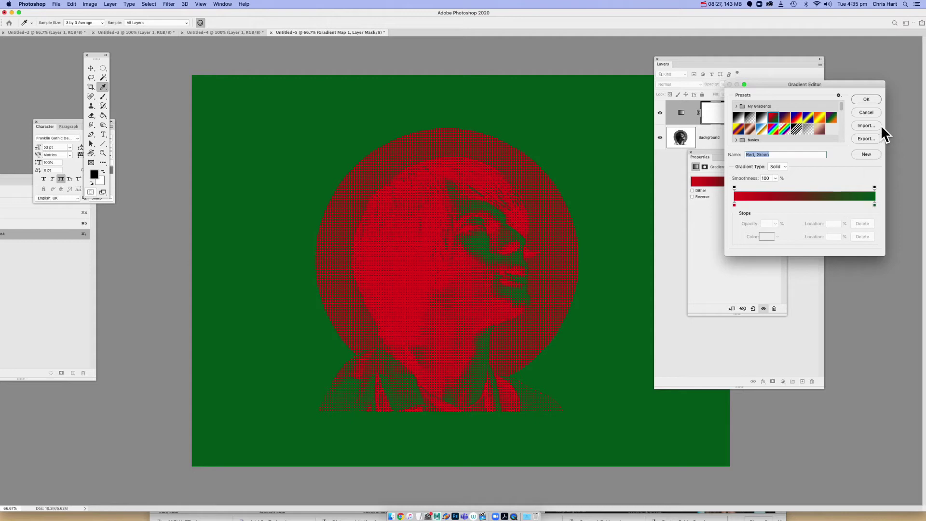
pyautogui.click(867, 100)
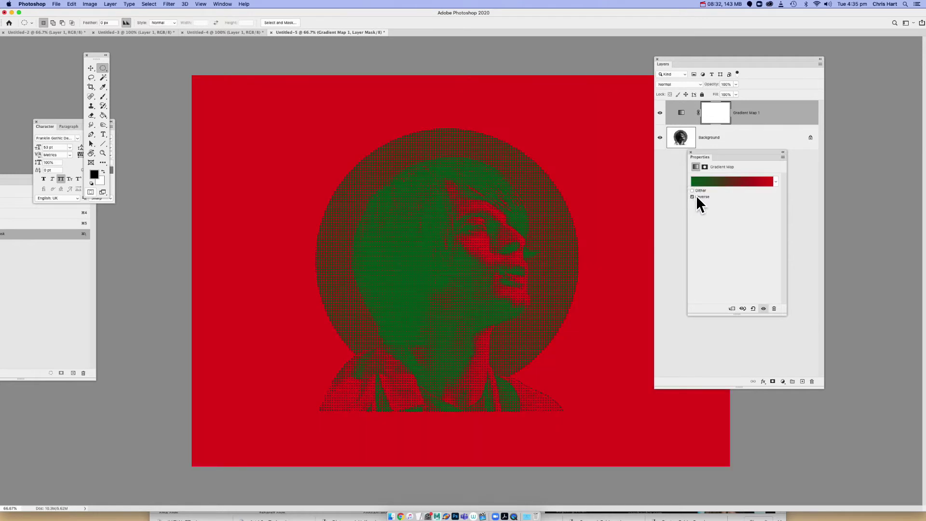
pyautogui.click(722, 181)
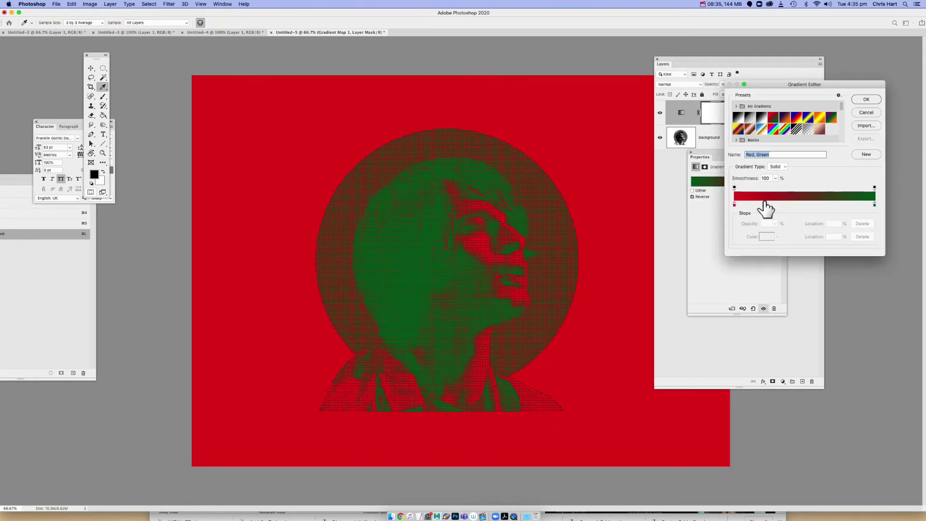
# Change the gradient's left red stop at location 0 to light pink #fa808e
pyautogui.click(734, 204)
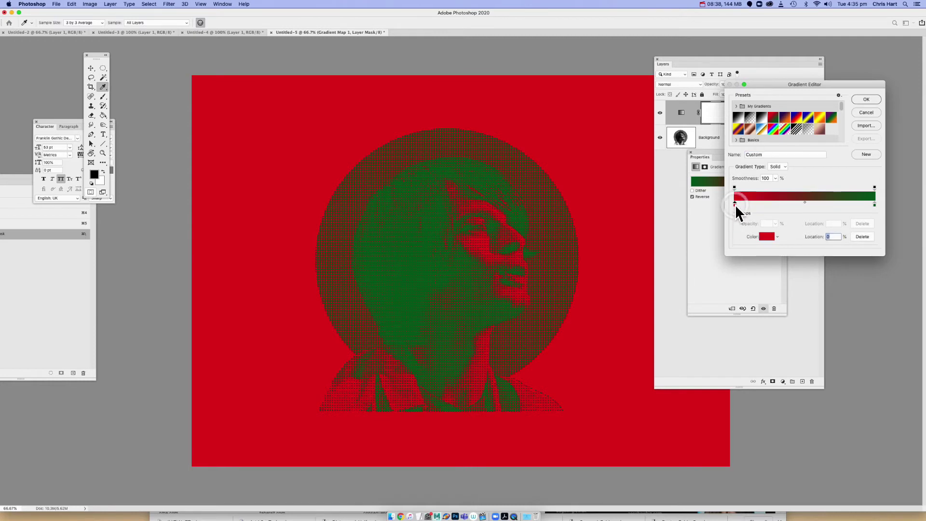
pyautogui.click(765, 237)
pyautogui.click(240, 89)
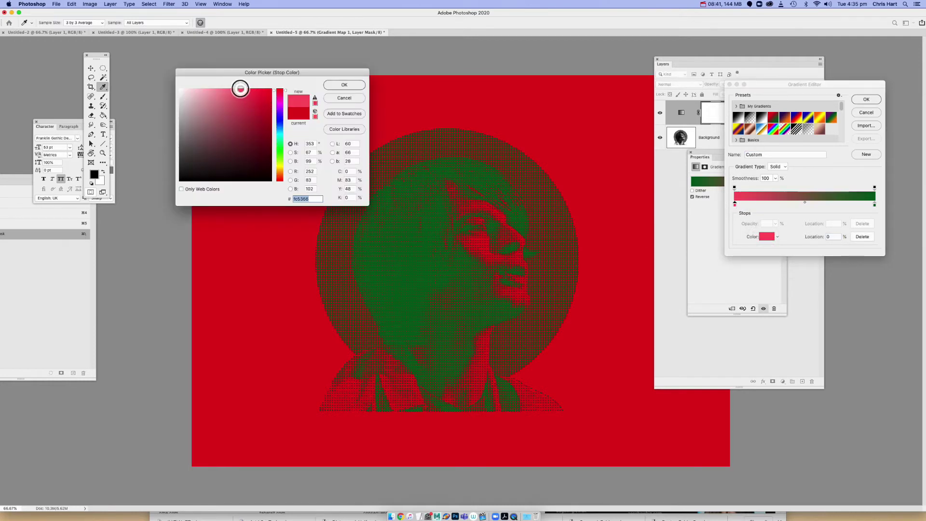
pyautogui.moveTo(241, 89); pyautogui.dragTo(225, 89)
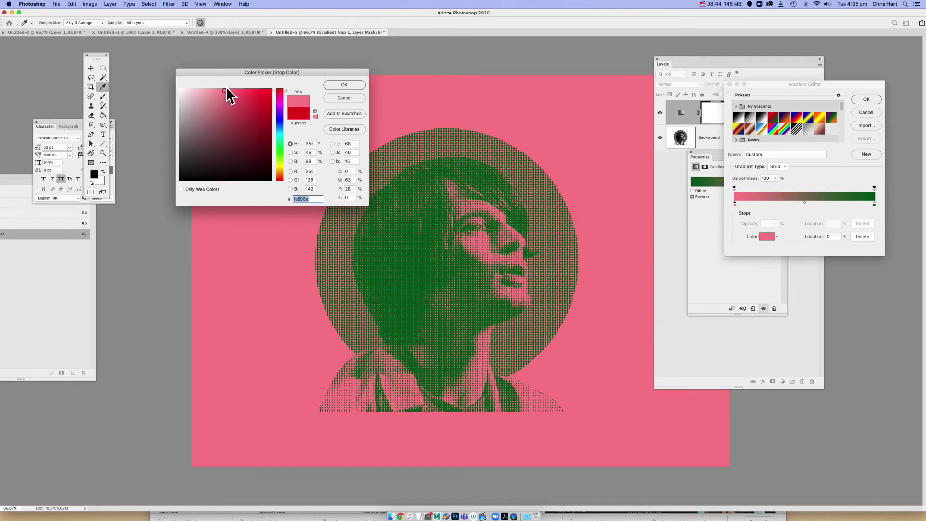
pyautogui.click(343, 86)
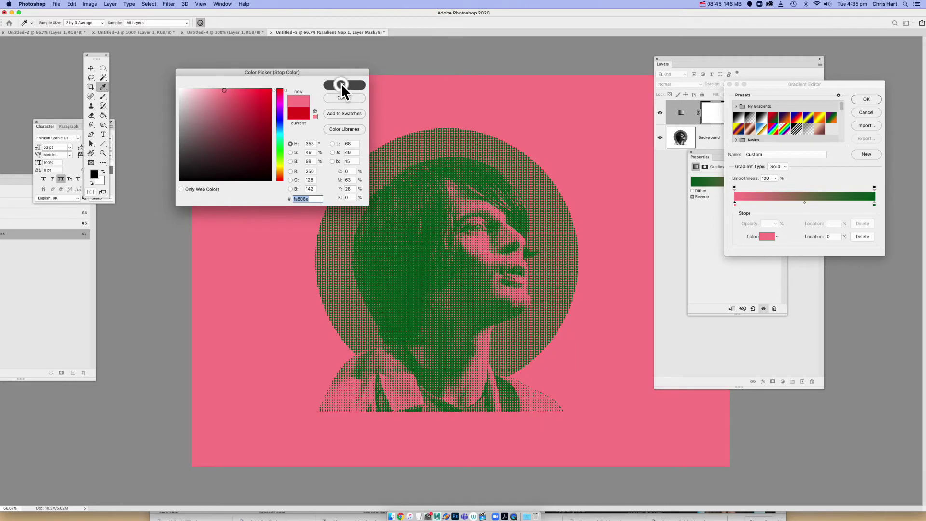
# Preview the Violet, Orange and Blue, Red, Yellow presets, then browse the Basics and Blues folders
pyautogui.click(784, 118)
pyautogui.click(796, 119)
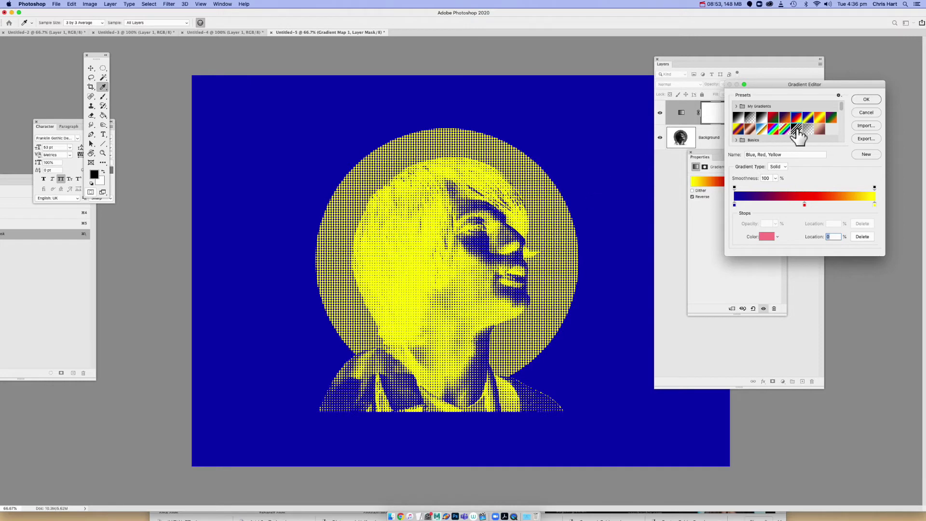
pyautogui.moveTo(841, 104); pyautogui.dragTo(736, 121)
pyautogui.click(735, 114)
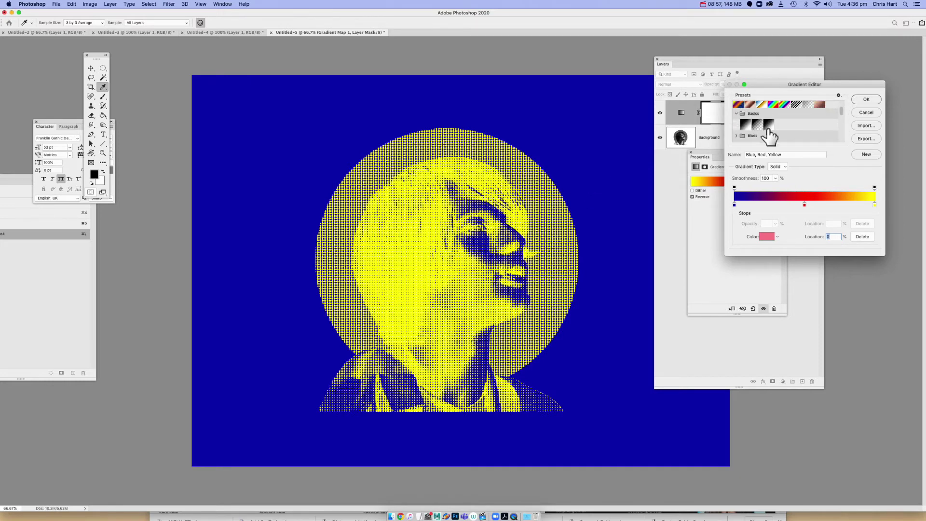
pyautogui.click(737, 135)
pyautogui.moveTo(843, 110); pyautogui.dragTo(841, 120)
# Apply the Blue_27 gradient preset and turn off Reverse on the Gradient Map
pyautogui.click(772, 122)
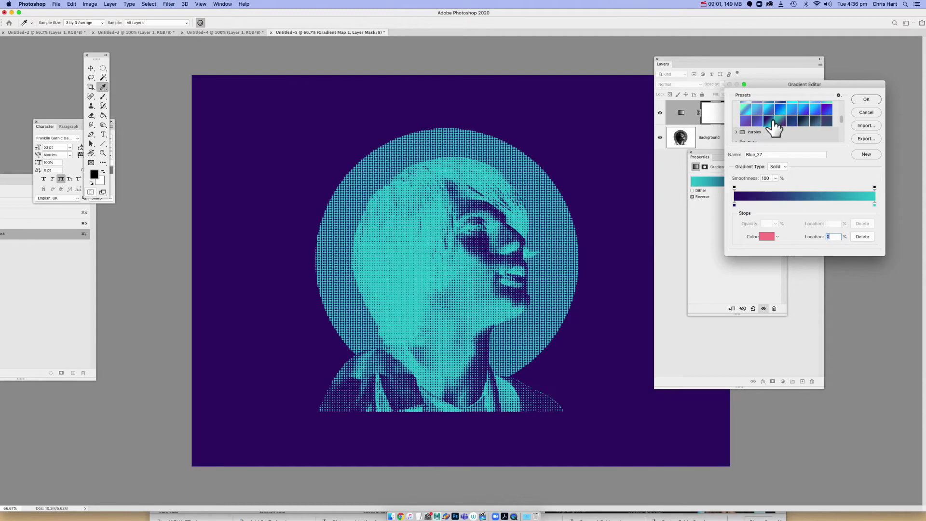
pyautogui.click(866, 100)
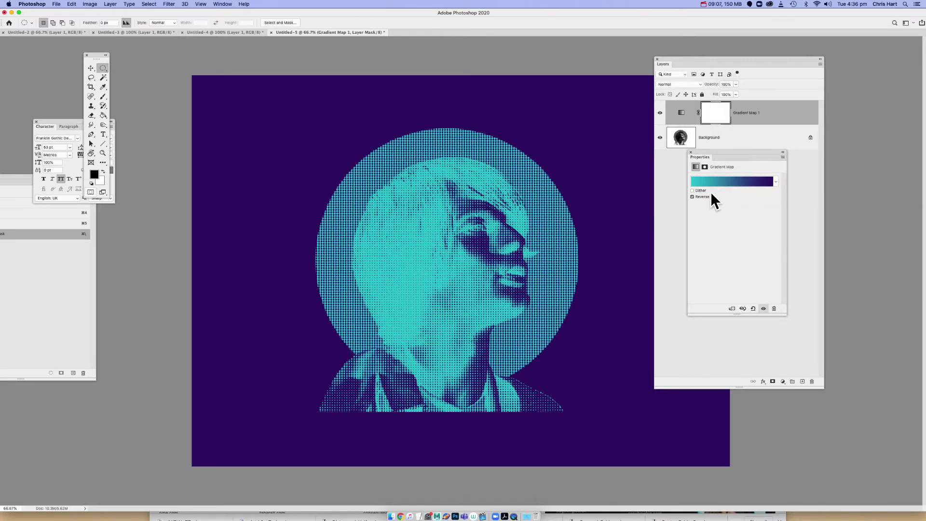
pyautogui.click(692, 197)
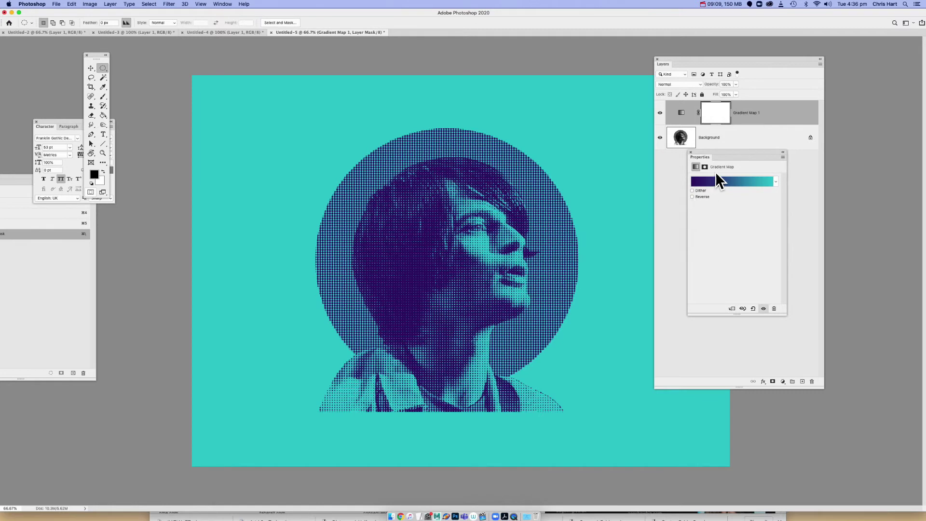
pyautogui.moveTo(726, 151); pyautogui.dragTo(863, 147)
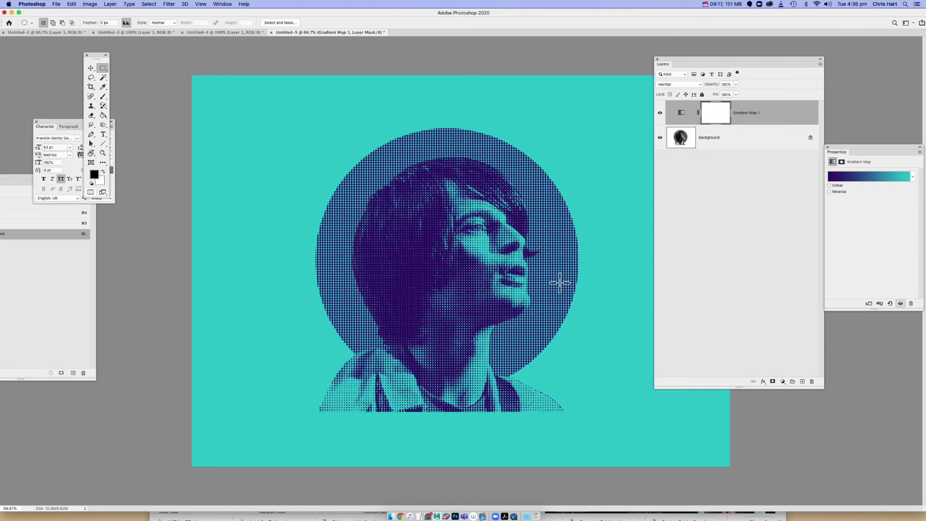
# Add a new layer and set up a size-125 brush with light pink f5c2c2 foreground
pyautogui.click(802, 382)
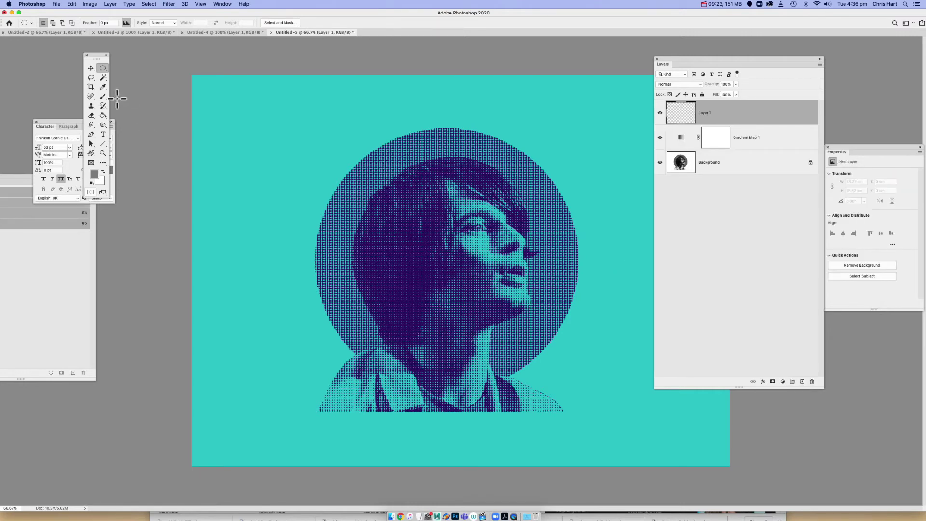
pyautogui.click(103, 96)
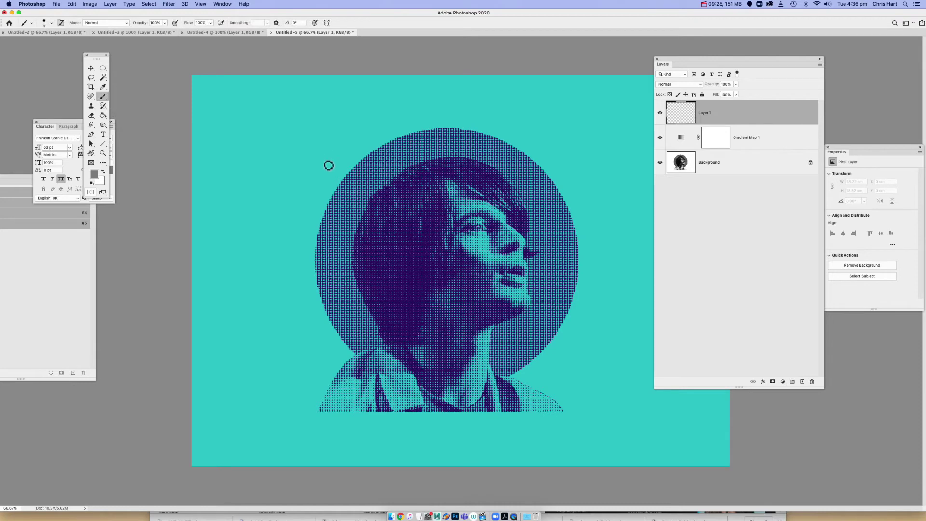
pyautogui.press(']')
pyautogui.press(']')
pyautogui.press(']')
pyautogui.press(']')
pyautogui.press(']')
pyautogui.press(']')
pyautogui.press(']')
pyautogui.press(']')
pyautogui.press(']')
pyautogui.press(']')
pyautogui.press(']')
pyautogui.press(']')
pyautogui.press(']')
pyautogui.press(']')
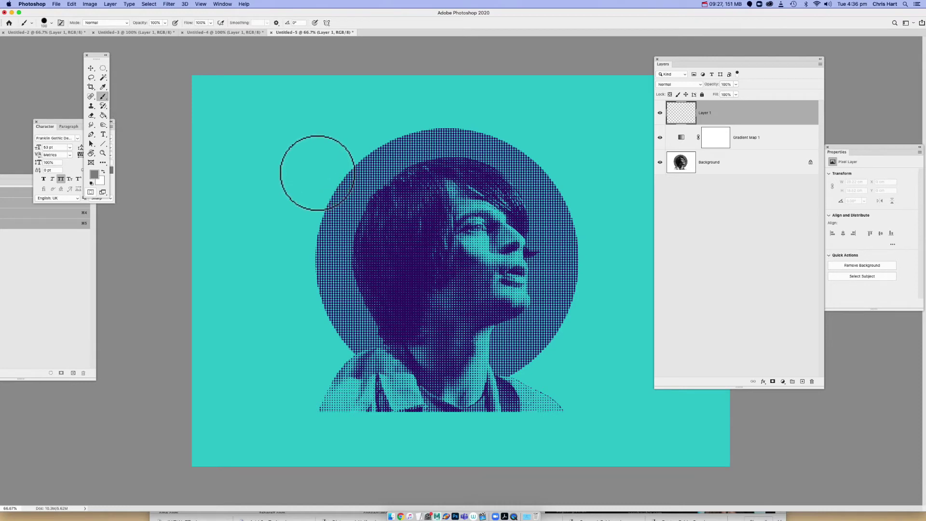
pyautogui.click(95, 175)
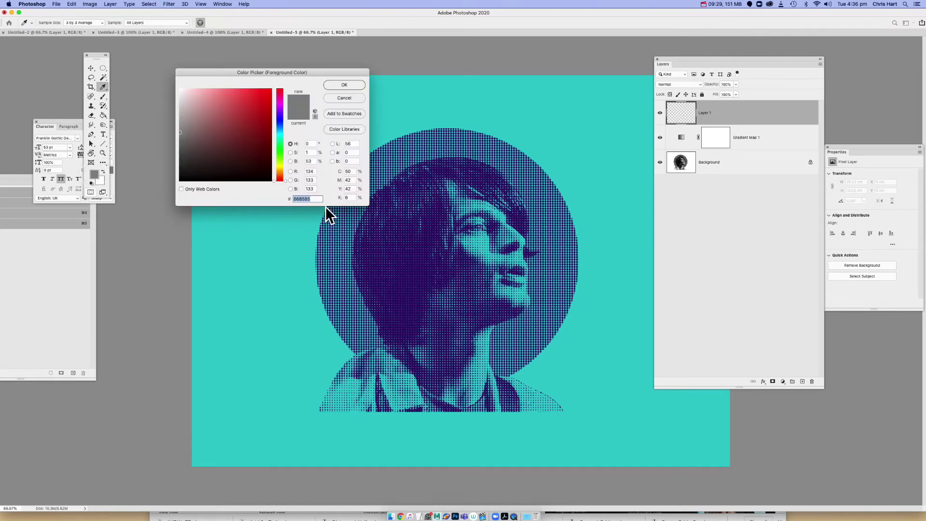
pyautogui.click(198, 92)
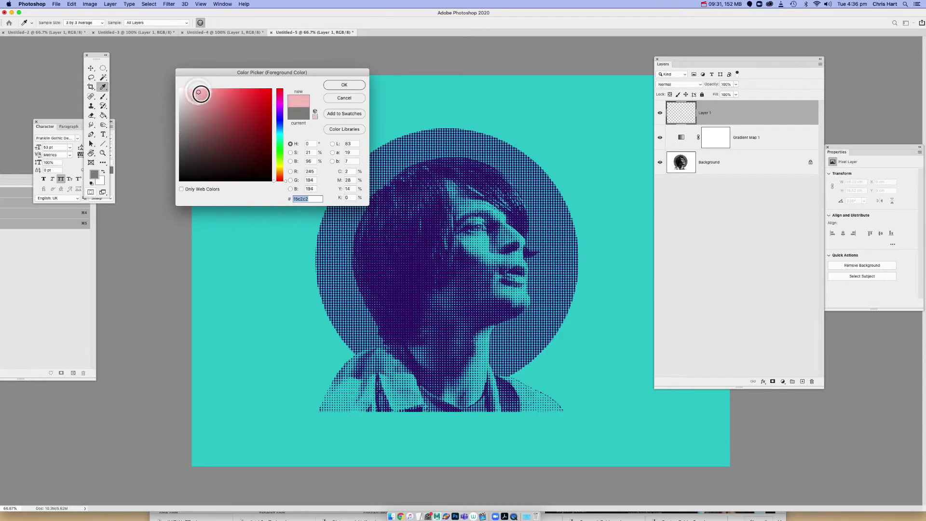
pyautogui.click(344, 85)
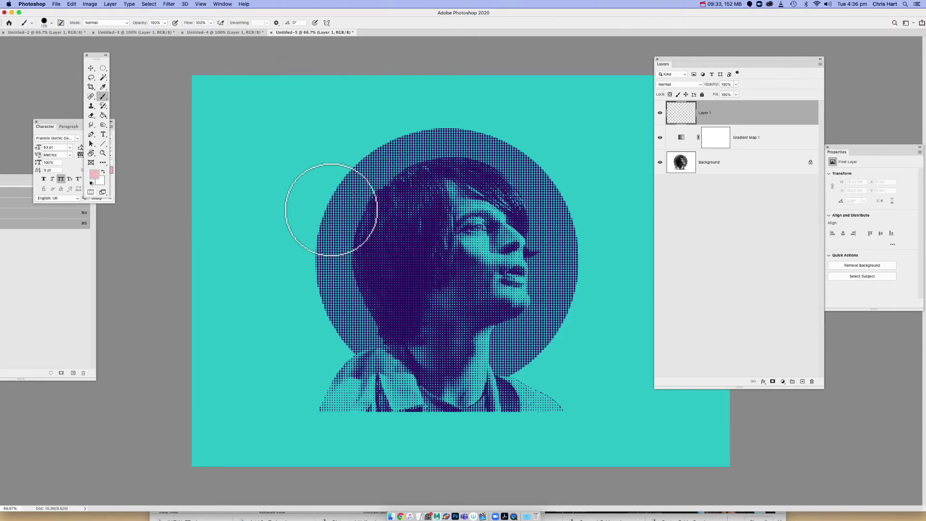
# Paint the pink halo around the face, jaw and hair, varying brush size between 40 and 80
pyautogui.moveTo(331, 218)
pyautogui.mouseDown()
pyautogui.moveTo(326, 291)
pyautogui.moveTo(346, 326)
pyautogui.moveTo(332, 308)
pyautogui.moveTo(357, 165)
pyautogui.moveTo(431, 127)
pyautogui.moveTo(470, 119)
pyautogui.moveTo(505, 128)
pyautogui.moveTo(495, 126)
pyautogui.moveTo(544, 154)
pyautogui.moveTo(577, 205)
pyautogui.moveTo(586, 256)
pyautogui.moveTo(565, 317)
pyautogui.moveTo(527, 360)
pyautogui.moveTo(509, 370)
pyautogui.moveTo(499, 364)
pyautogui.moveTo(500, 332)
pyautogui.moveTo(533, 310)
pyautogui.moveTo(536, 277)
pyautogui.moveTo(509, 354)
pyautogui.moveTo(537, 314)
pyautogui.mouseUp()
pyautogui.press('[')
pyautogui.press('[')
pyautogui.press('[')
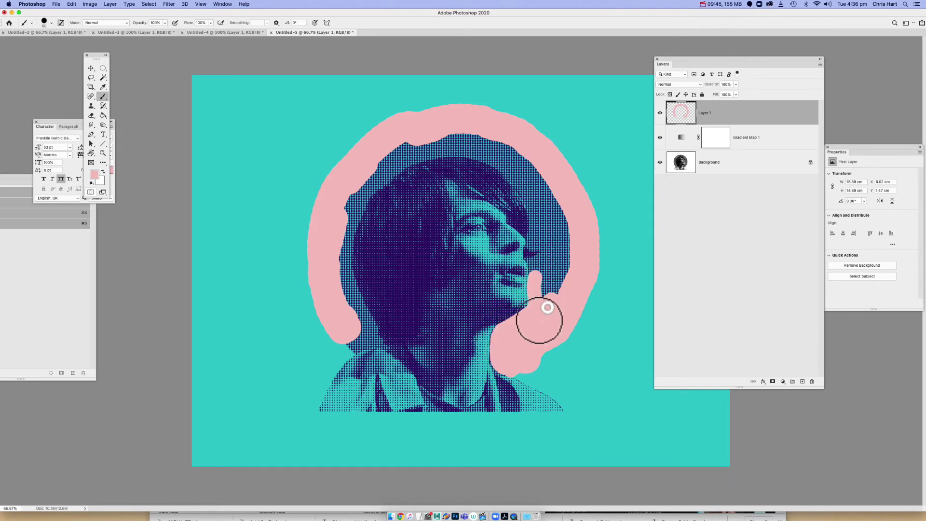
pyautogui.press('[')
pyautogui.press('[')
pyautogui.press('[')
pyautogui.moveTo(532, 264)
pyautogui.mouseDown()
pyautogui.moveTo(540, 246)
pyautogui.moveTo(529, 195)
pyautogui.moveTo(550, 244)
pyautogui.moveTo(543, 279)
pyautogui.moveTo(564, 271)
pyautogui.moveTo(560, 221)
pyautogui.moveTo(568, 246)
pyautogui.moveTo(533, 184)
pyautogui.moveTo(531, 195)
pyautogui.moveTo(492, 156)
pyautogui.moveTo(433, 153)
pyautogui.mouseUp()
pyautogui.press(']')
pyautogui.press(']')
pyautogui.press(']')
pyautogui.press(']')
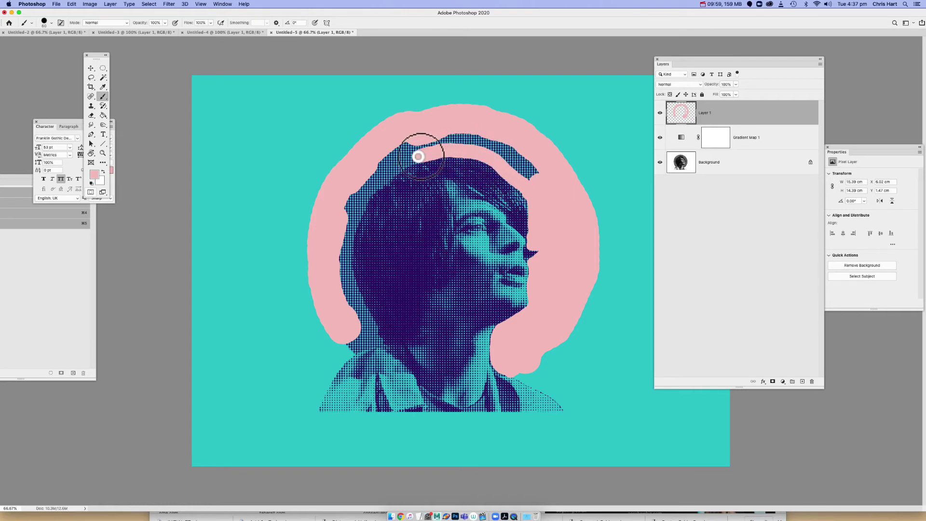
pyautogui.moveTo(418, 156)
pyautogui.mouseDown()
pyautogui.moveTo(368, 192)
pyautogui.moveTo(352, 221)
pyautogui.moveTo(346, 266)
pyautogui.moveTo(380, 342)
pyautogui.moveTo(350, 342)
pyautogui.moveTo(355, 350)
pyautogui.moveTo(349, 344)
pyautogui.moveTo(365, 335)
pyautogui.moveTo(343, 258)
pyautogui.moveTo(362, 182)
pyautogui.moveTo(384, 170)
pyautogui.moveTo(373, 170)
pyautogui.moveTo(446, 135)
pyautogui.moveTo(455, 136)
pyautogui.moveTo(433, 146)
pyautogui.moveTo(472, 142)
pyautogui.moveTo(524, 156)
pyautogui.moveTo(531, 178)
pyautogui.moveTo(508, 149)
pyautogui.moveTo(464, 141)
pyautogui.mouseUp()
pyautogui.press('[')
pyautogui.press('[')
pyautogui.press('[')
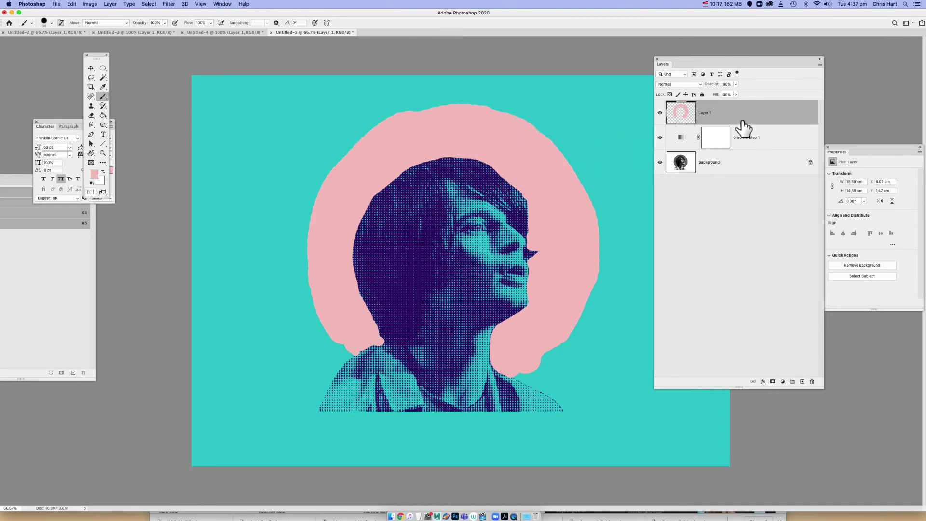
# Set Layer 1's blend mode to Screen and check the dots at 100% zoom
pyautogui.click(691, 85)
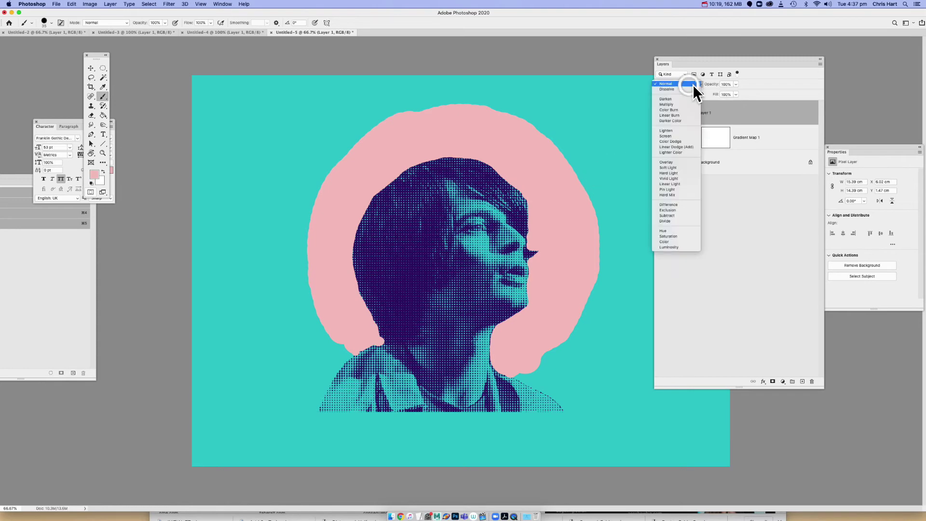
pyautogui.click(688, 137)
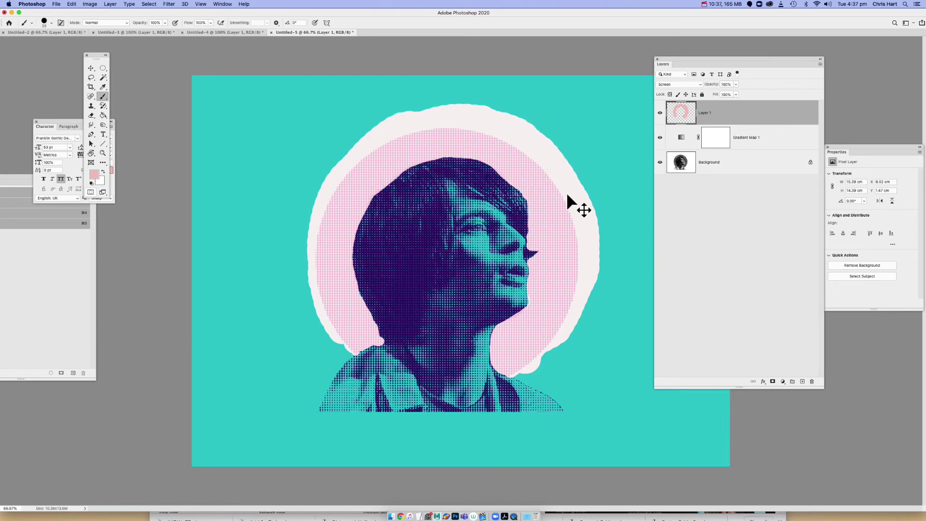
pyautogui.scroll(5, 568, 203)
pyautogui.moveTo(513, 212); pyautogui.dragTo(366, 218)
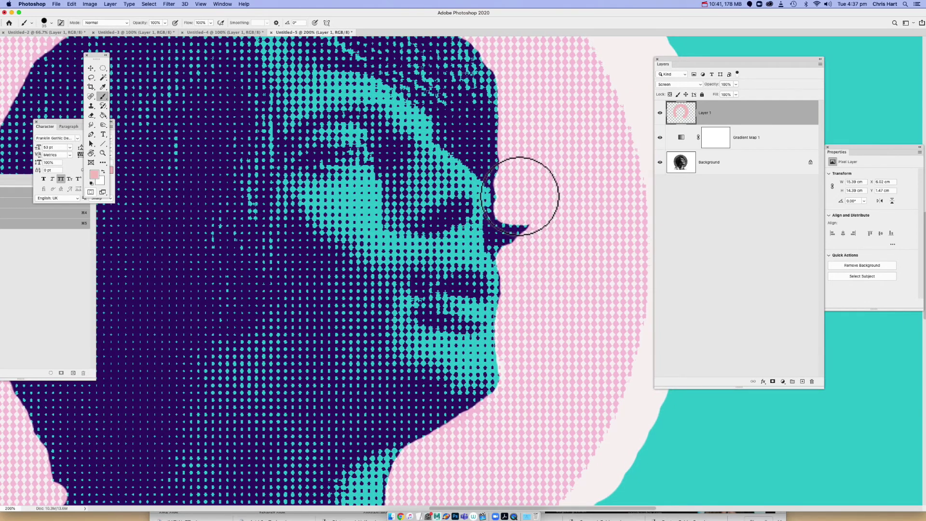
pyautogui.press('super+1')
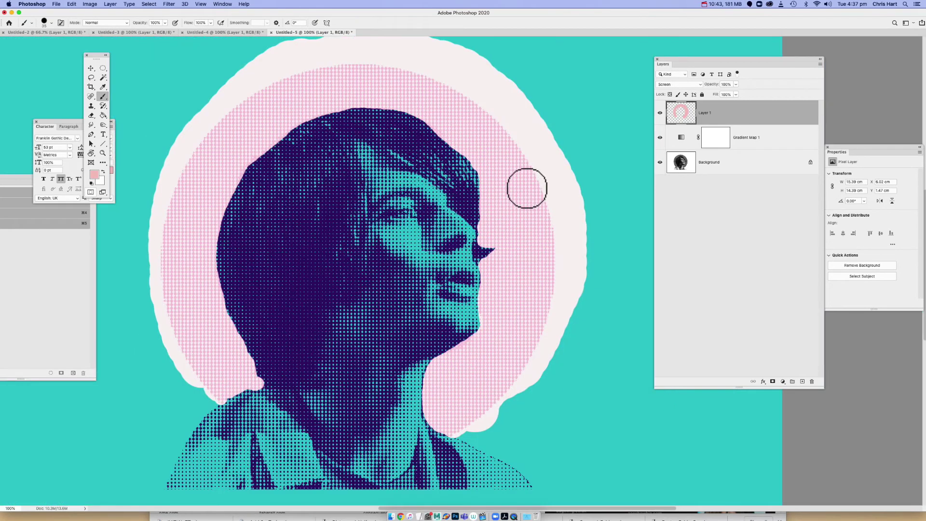
pyautogui.press('super+minus')
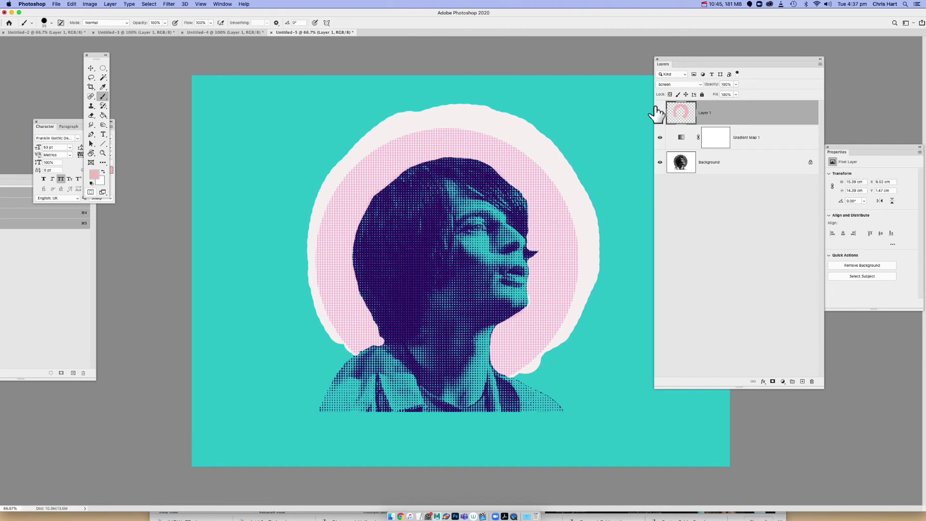
# On the Background layer, select the teal background and halftone dots by colour
pyautogui.click(739, 174)
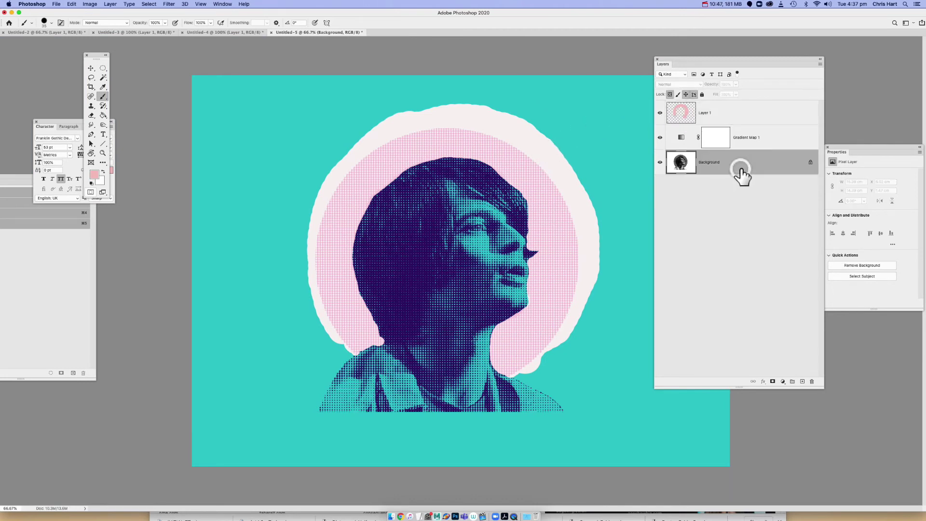
pyautogui.click(102, 77)
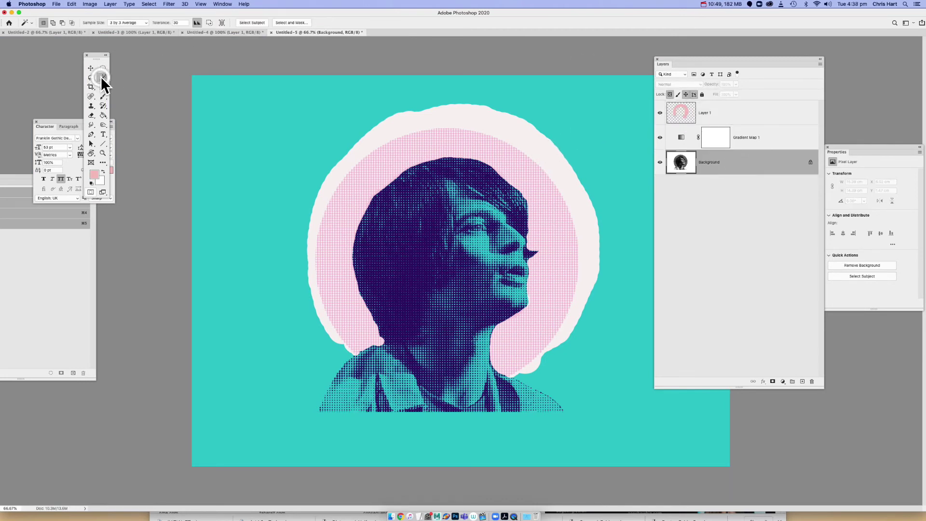
pyautogui.click(292, 154)
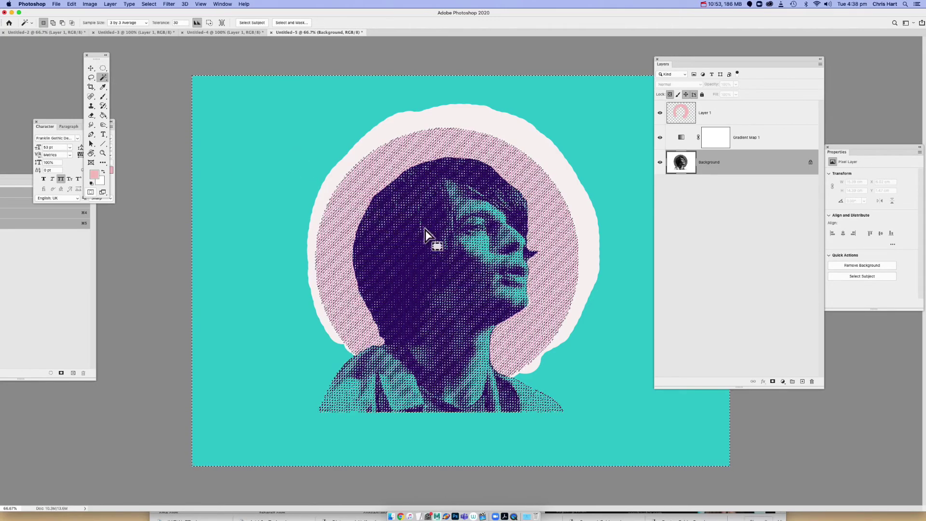
pyautogui.press('super+equal')
pyautogui.press('super+equal')
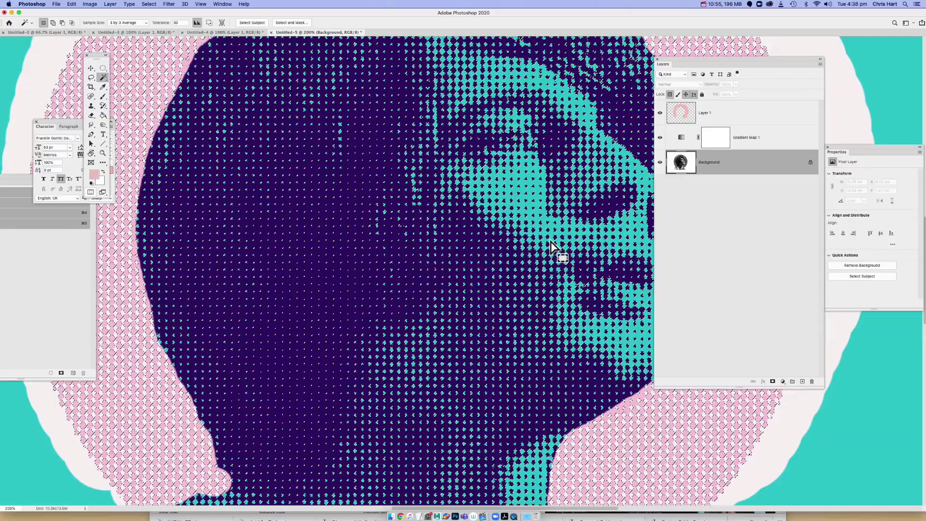
pyautogui.moveTo(558, 180); pyautogui.dragTo(392, 221)
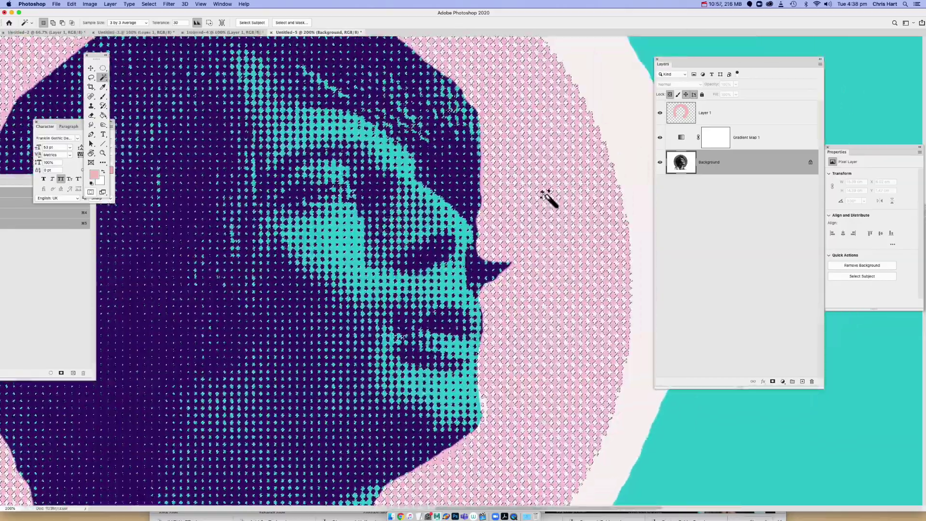
pyautogui.moveTo(552, 186); pyautogui.dragTo(558, 244)
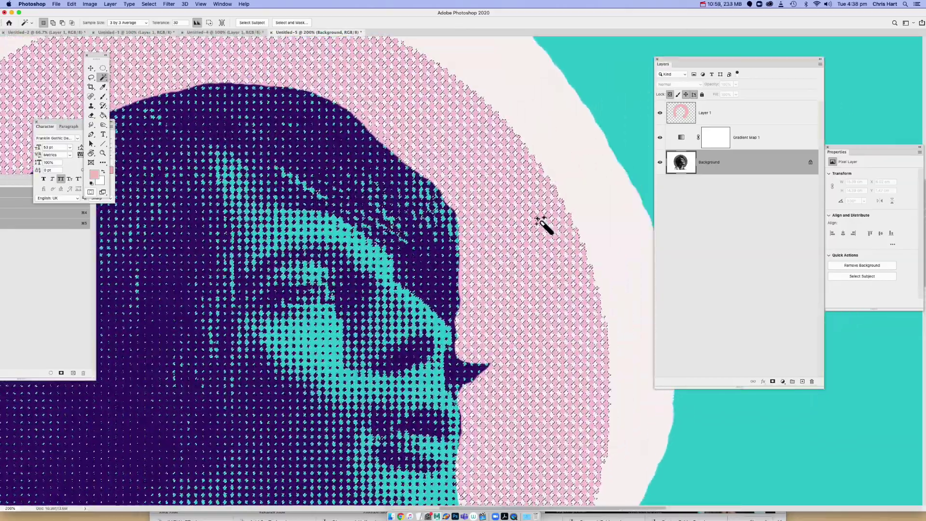
pyautogui.press('super+minus')
pyautogui.press('super+minus')
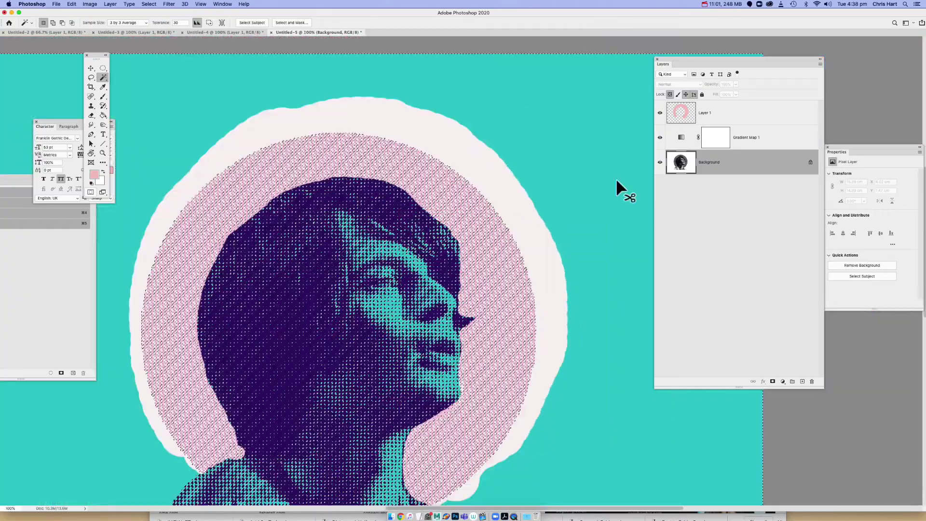
# Delete the selected area from the halo layer and fit the whole canvas in view
pyautogui.click(696, 121)
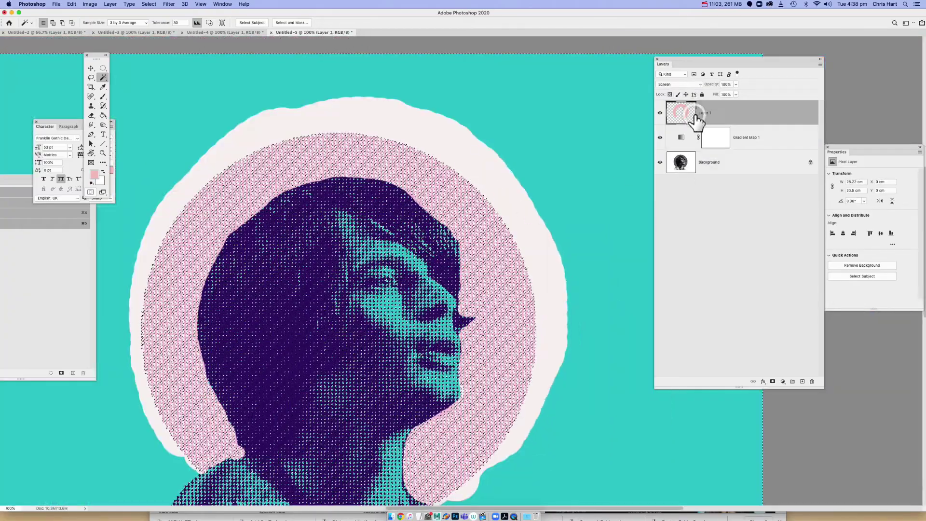
pyautogui.press('Delete')
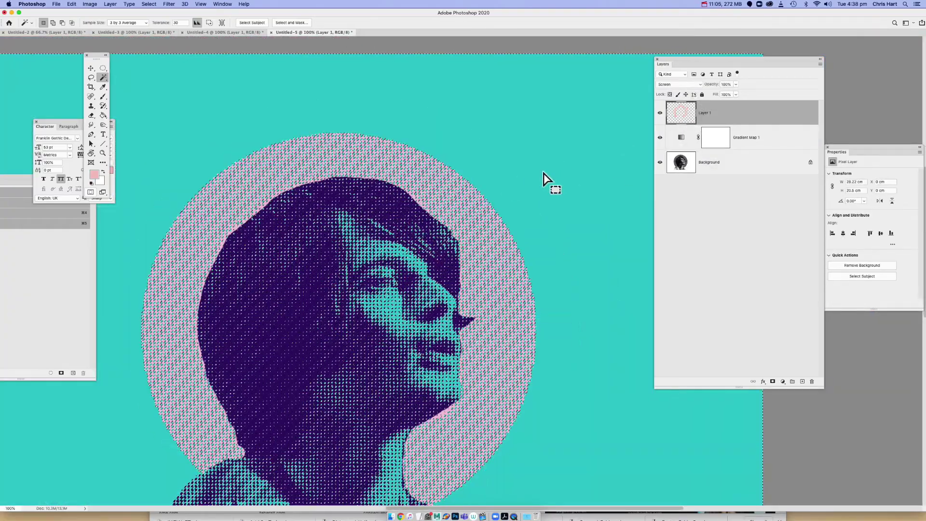
pyautogui.click(102, 68)
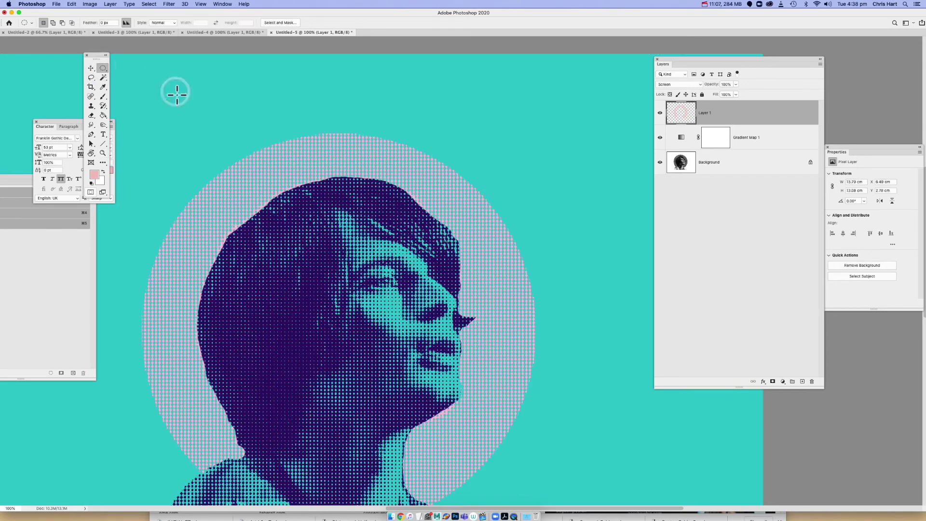
pyautogui.scroll(-5, 176, 94)
pyautogui.hscroll(-5, 176, 94)
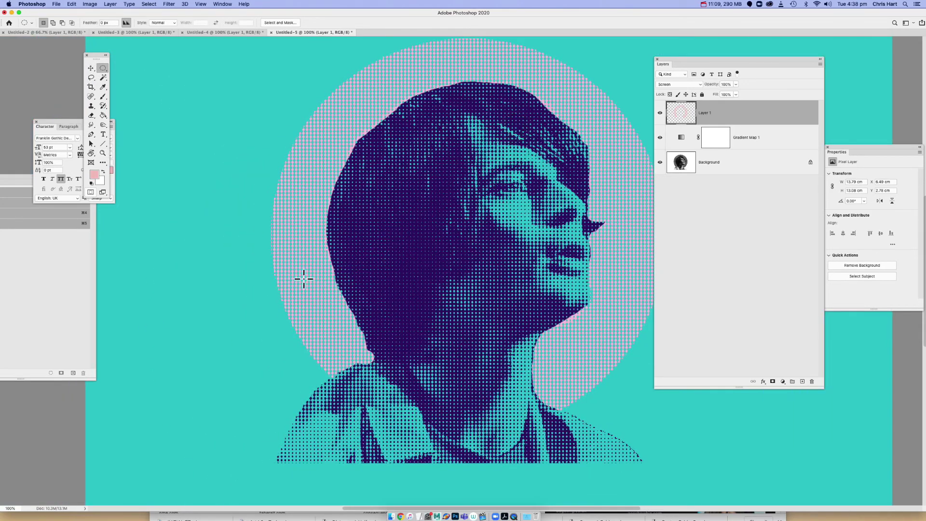
pyautogui.press('super+minus')
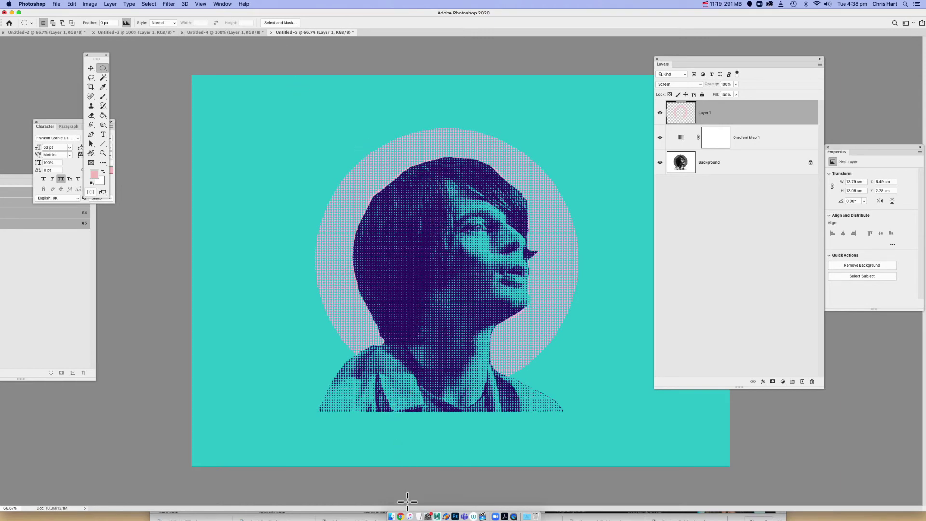
# Copy the aged brown paper texture image from Chrome's paper texture results
pyautogui.click(391, 499)
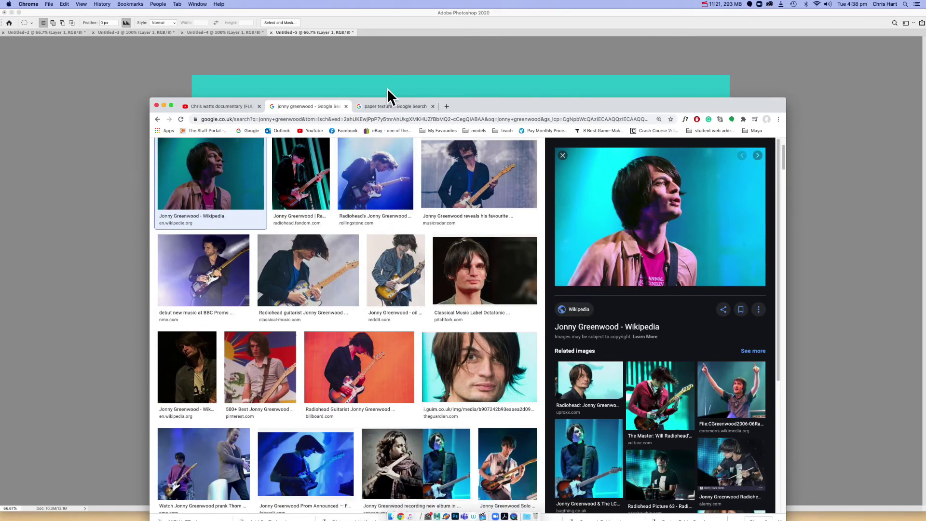
pyautogui.click(386, 105)
pyautogui.rightClick(647, 286)
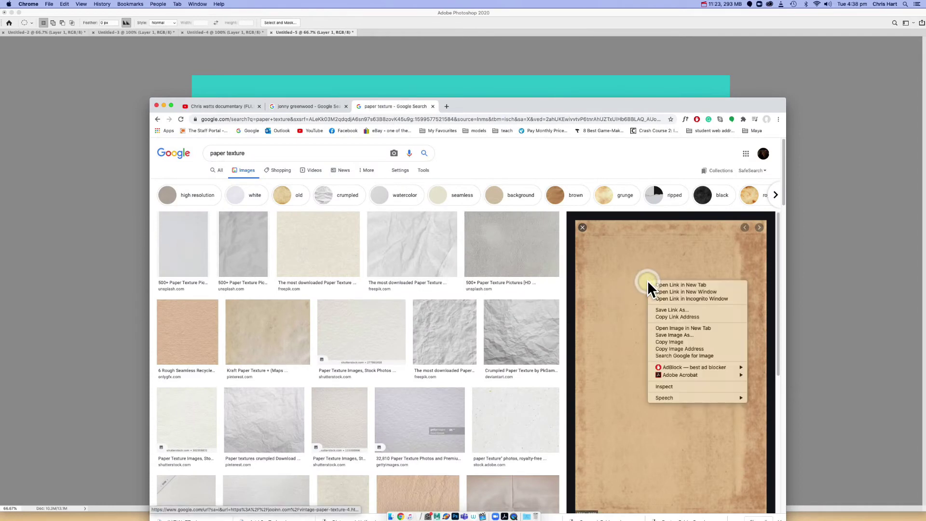
pyautogui.click(534, 50)
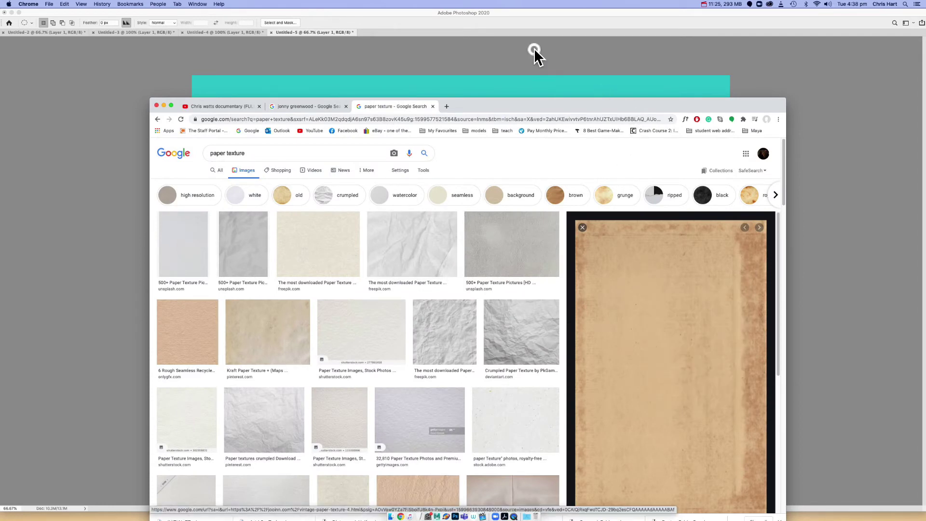
pyautogui.rightClick(665, 311)
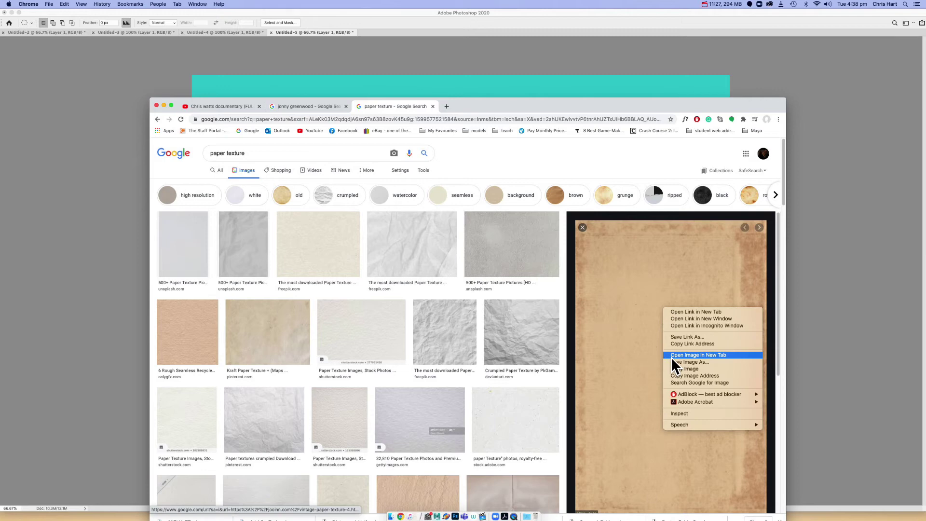
pyautogui.click(680, 368)
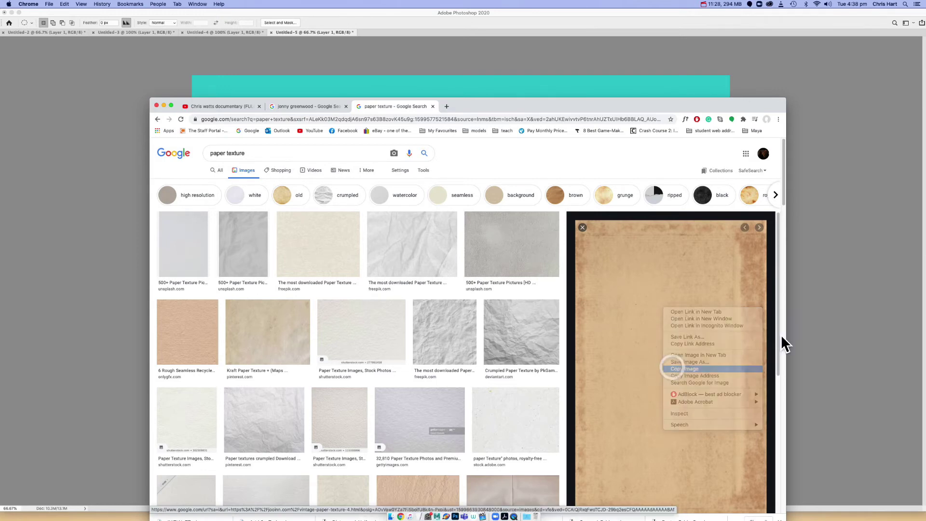
pyautogui.click(845, 292)
# Paste the paper texture as a new layer and stretch it to cover the whole canvas
pyautogui.press('super+v')
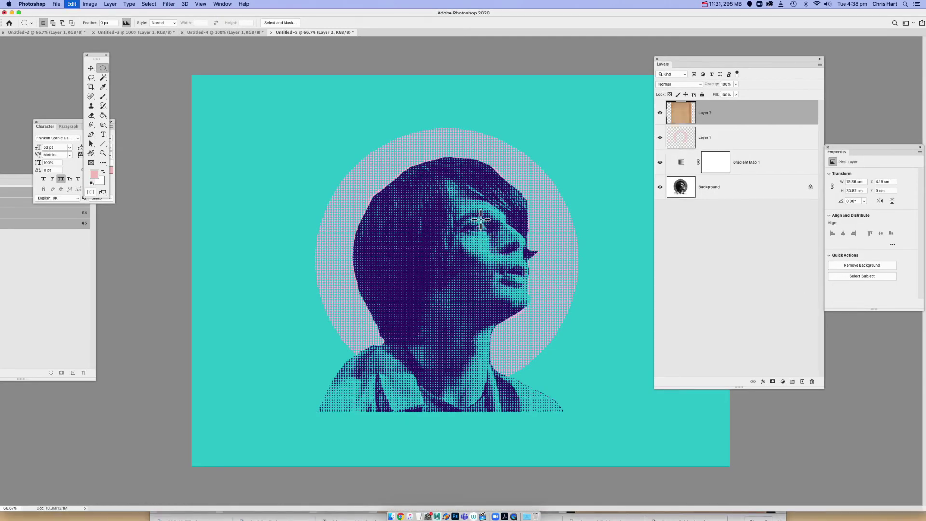
pyautogui.press('super+t')
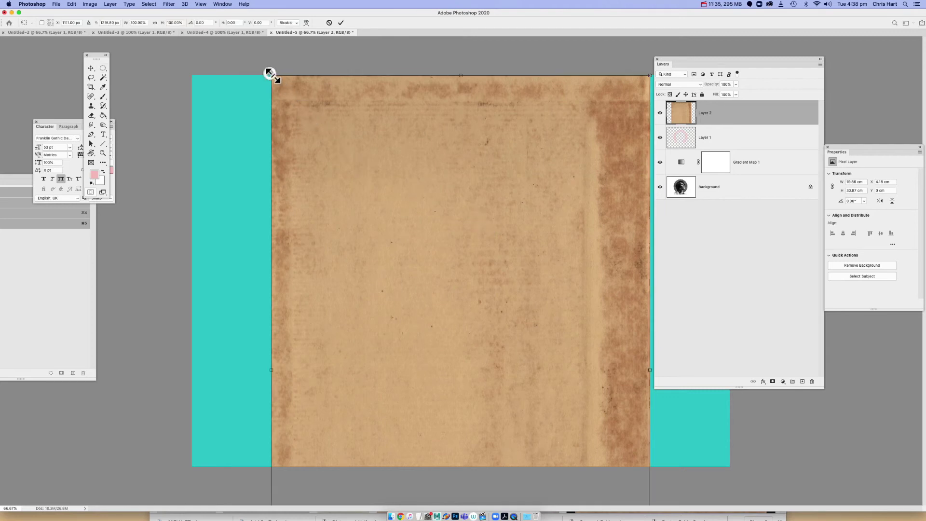
pyautogui.moveTo(270, 73); pyautogui.dragTo(213, 50)
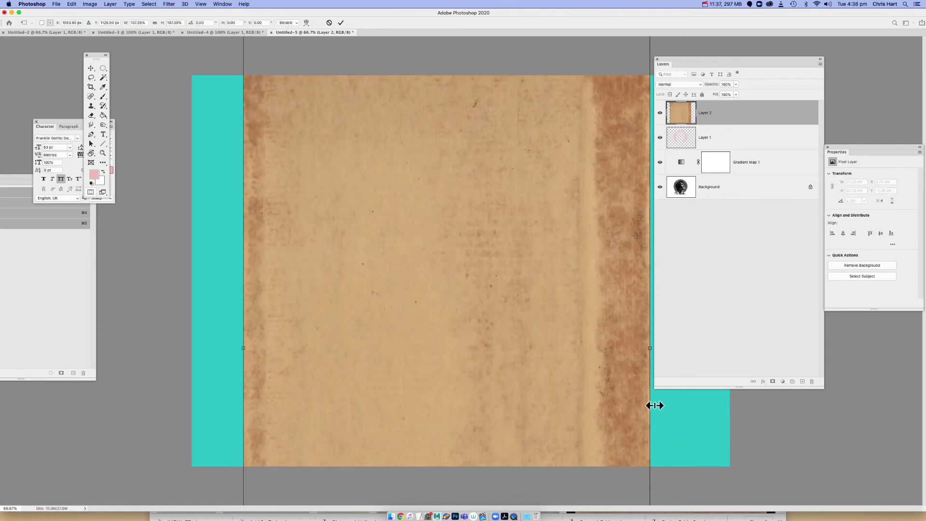
pyautogui.press('super+minus')
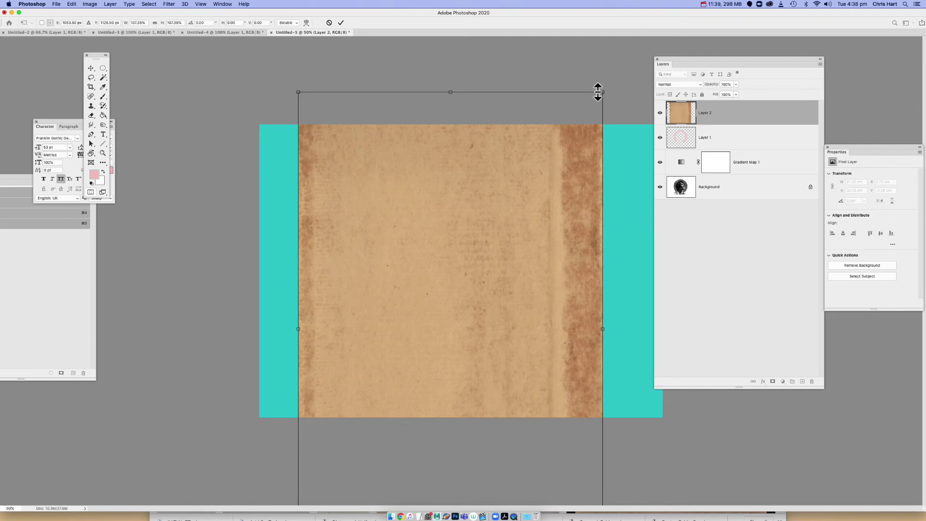
pyautogui.moveTo(621, 80); pyautogui.dragTo(652, 69)
pyautogui.press('Return')
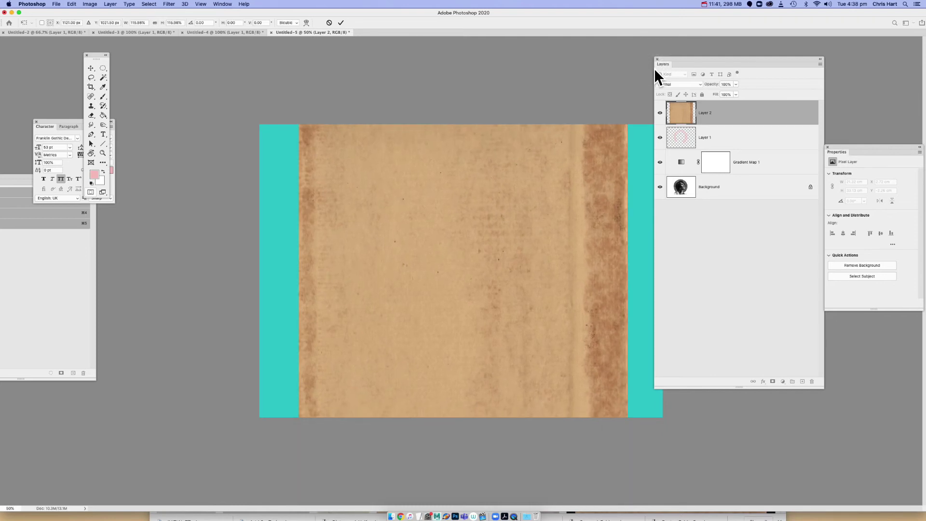
# Set the texture layer to Darken blend mode at about 60% opacity
pyautogui.click(683, 85)
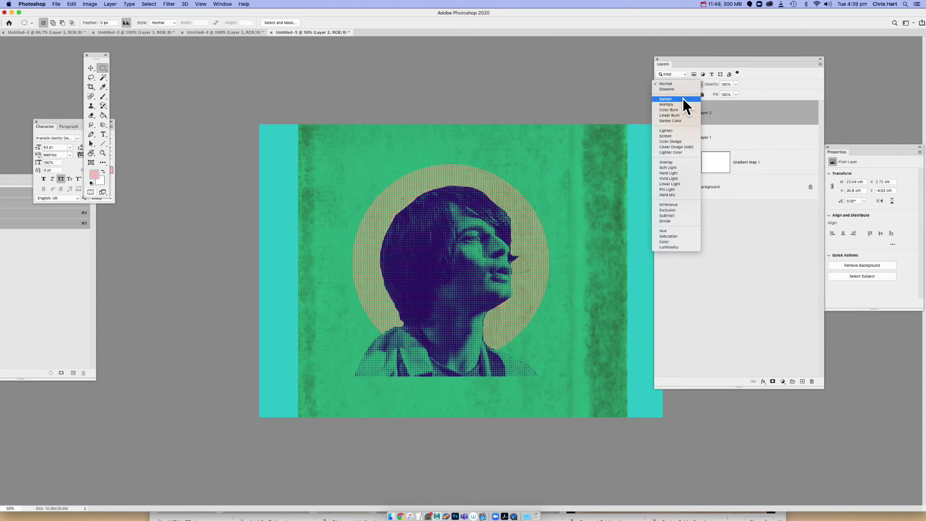
pyautogui.click(682, 98)
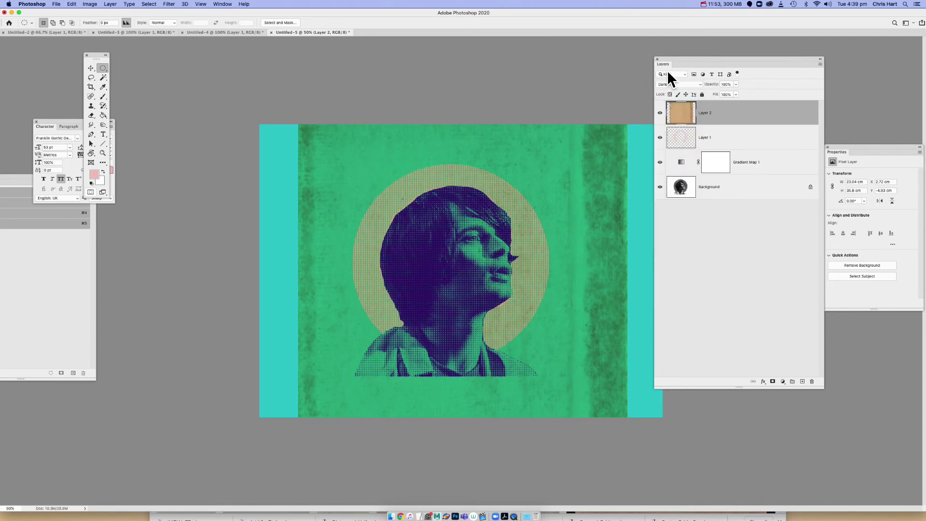
pyautogui.click(736, 85)
pyautogui.moveTo(731, 91); pyautogui.dragTo(723, 93)
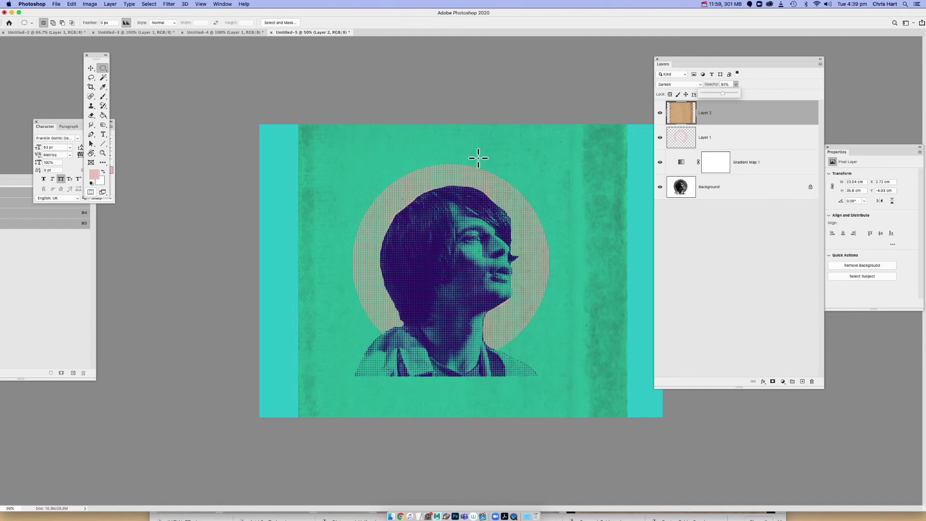
# Crop away the plain turquoise strips on the left and right to make the canvas square
pyautogui.click(89, 88)
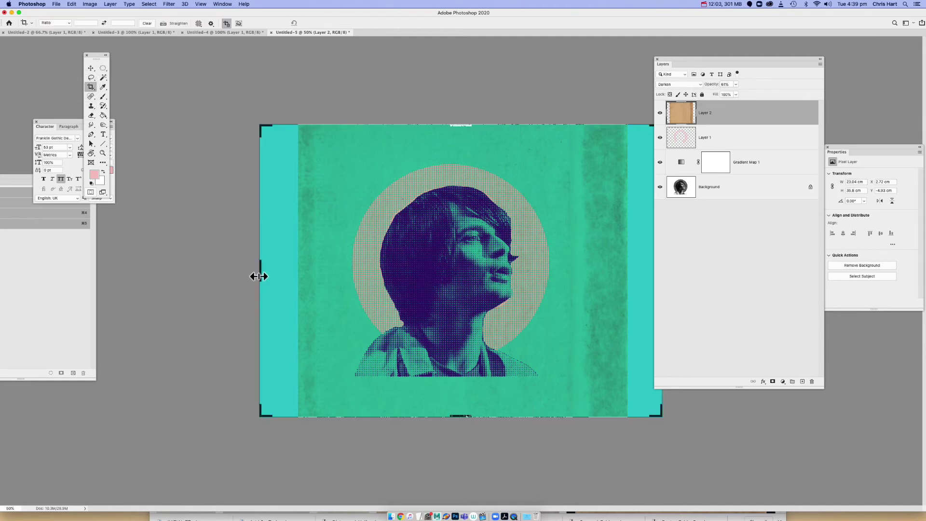
pyautogui.moveTo(258, 276); pyautogui.dragTo(283, 278)
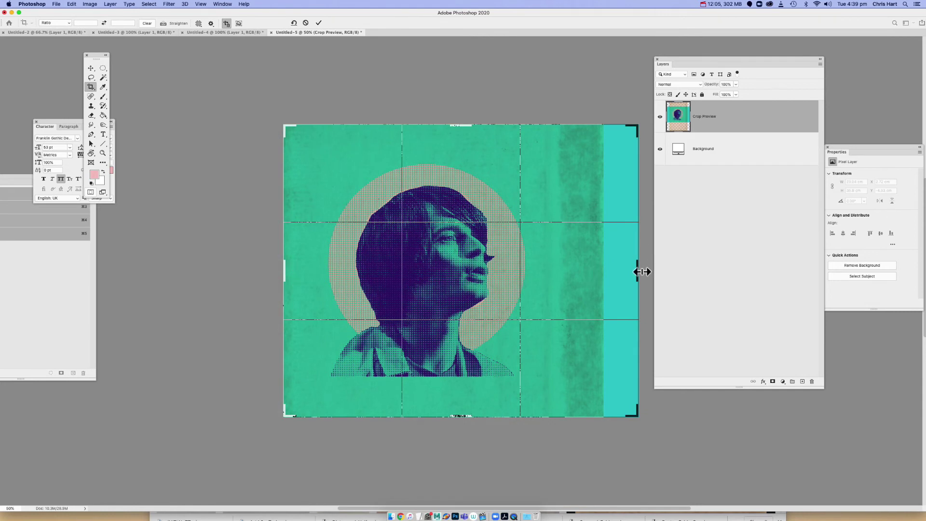
pyautogui.moveTo(638, 273); pyautogui.dragTo(613, 276)
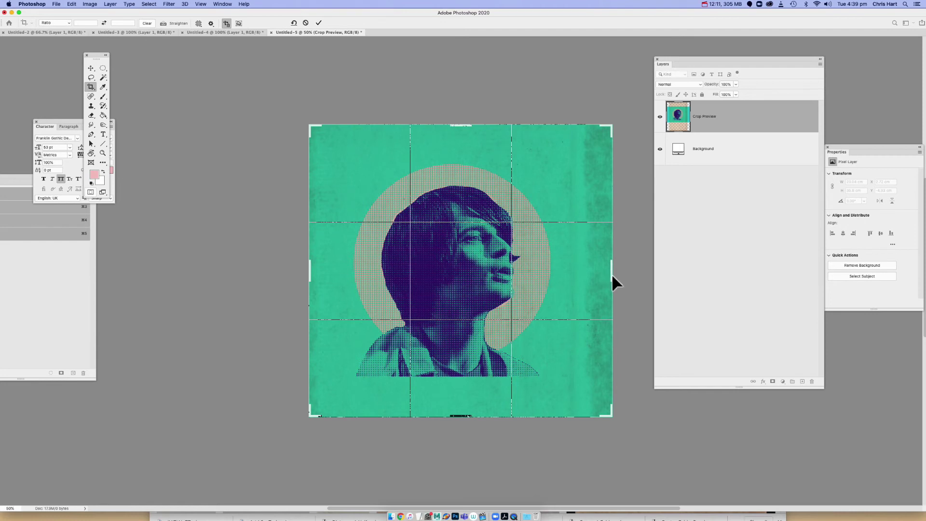
pyautogui.moveTo(609, 274); pyautogui.dragTo(614, 273)
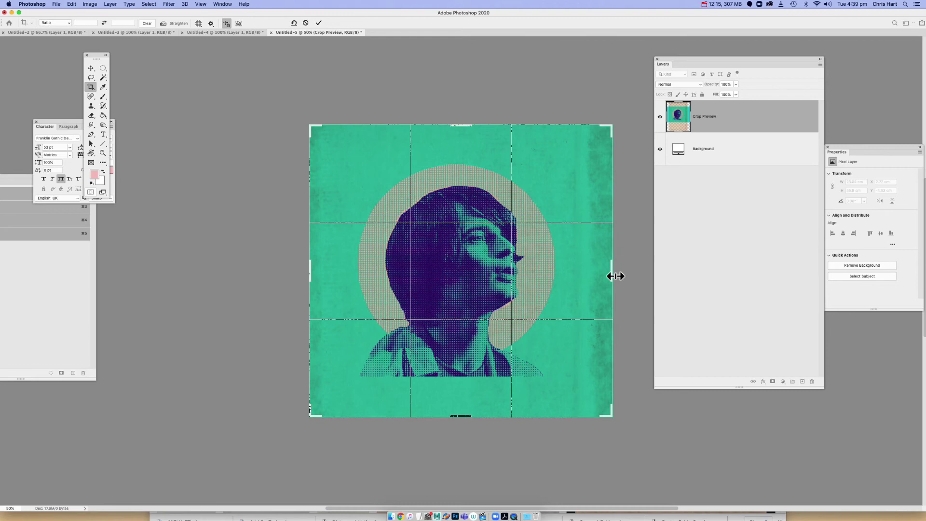
pyautogui.press('Return')
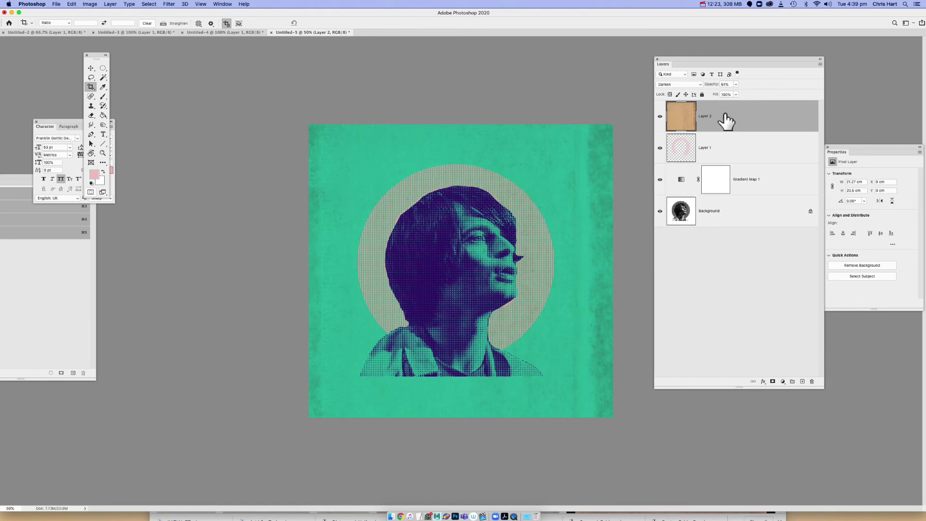
# Select all layers and stamp them into a merged Layer 3 with Cmd+Opt+Shift+E
pyautogui.keyDown('shift'); pyautogui.click(758, 221); pyautogui.keyUp('shift')
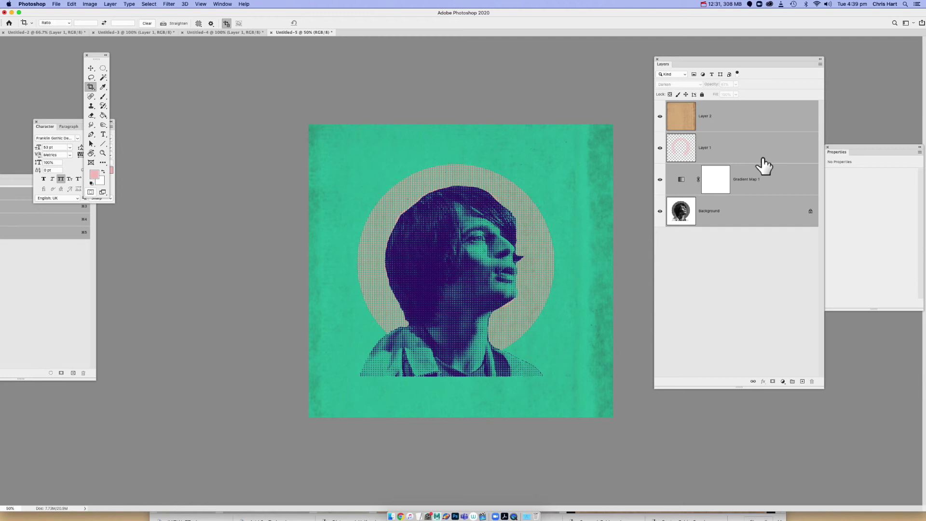
pyautogui.press('super+alt+shift+e')
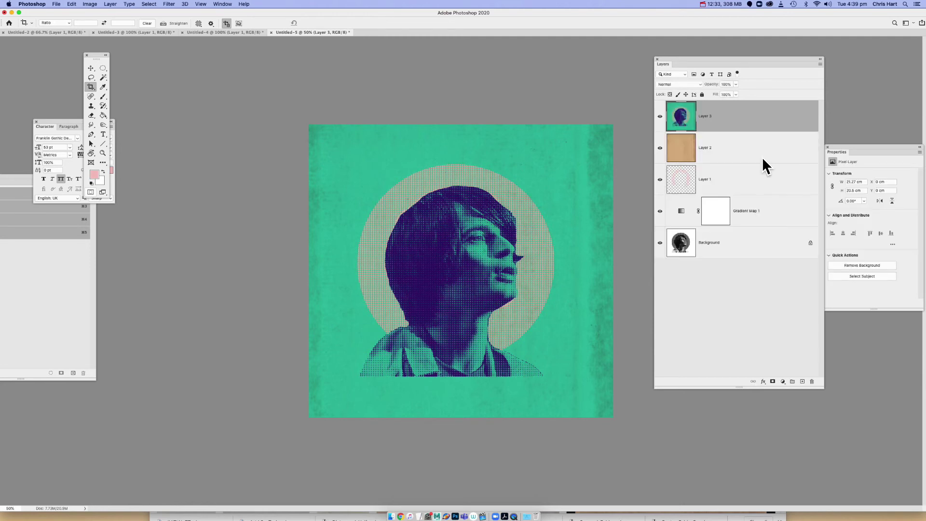
pyautogui.click(682, 121)
# Select the whole canvas and target Layer 3's Red channel with all channels visible
pyautogui.moveTo(24, 179); pyautogui.dragTo(232, 174)
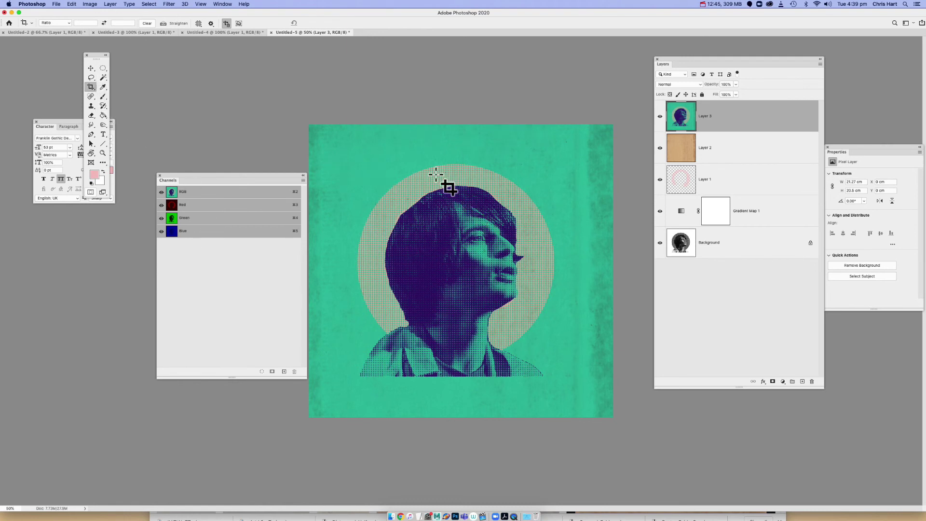
pyautogui.press('super+a')
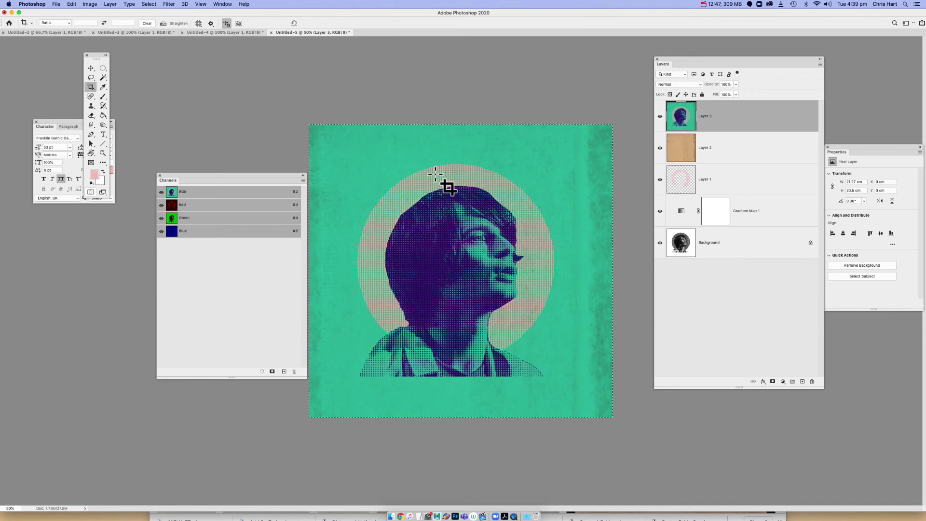
pyautogui.click(236, 207)
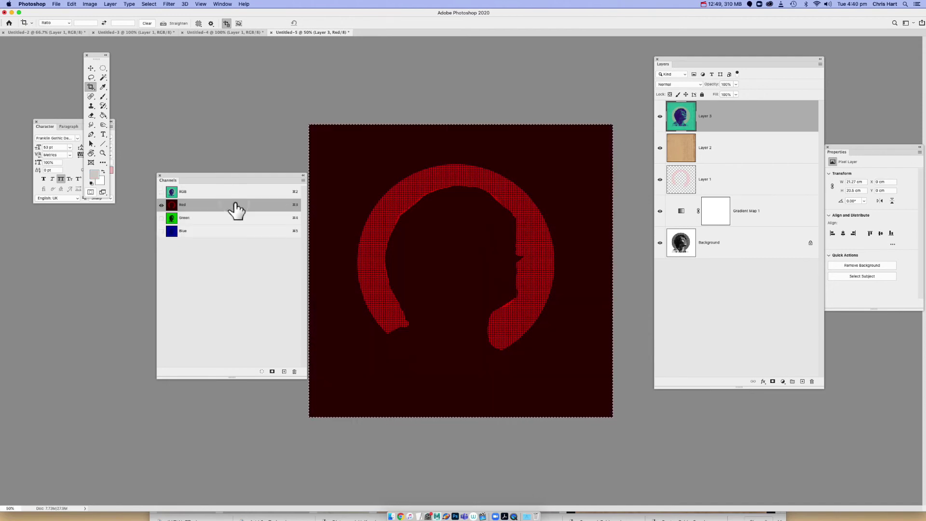
pyautogui.click(161, 192)
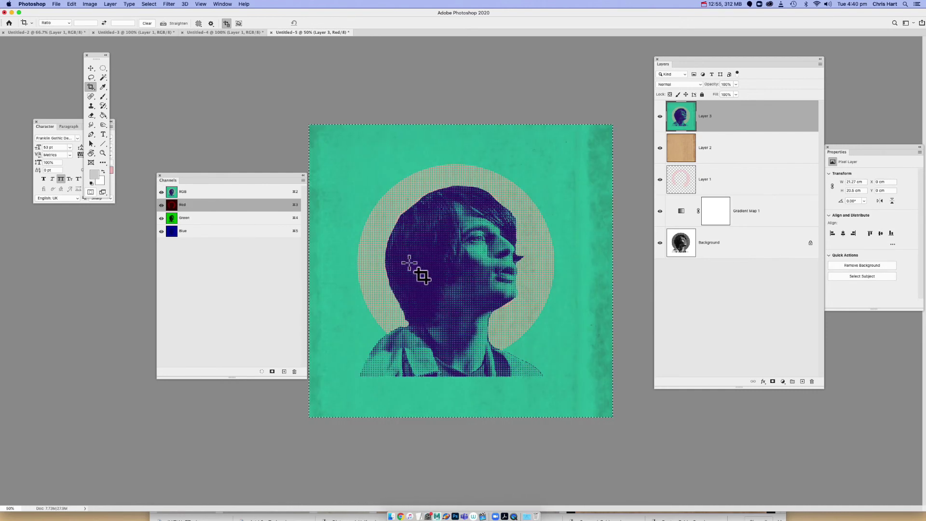
pyautogui.press('v')
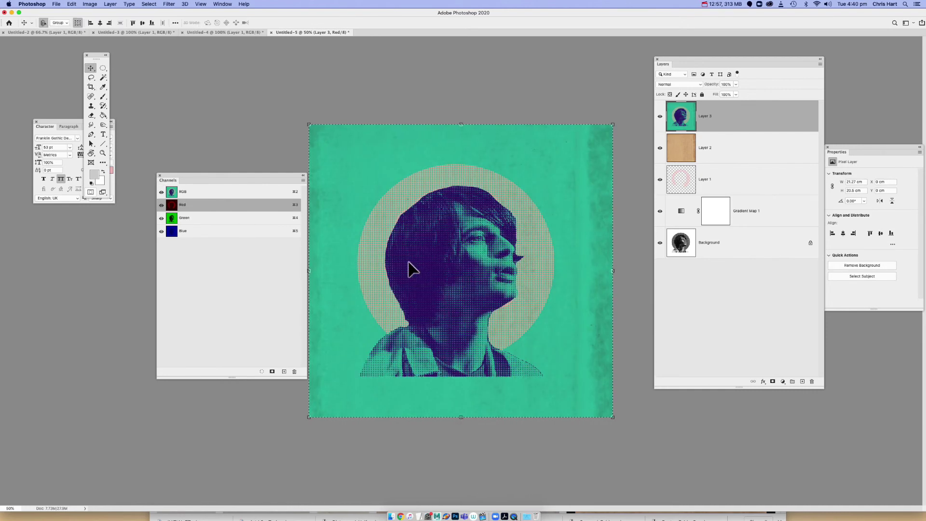
# Nudge the Red, Green and Blue channels slightly out of register with the arrow keys
pyautogui.press('Right')
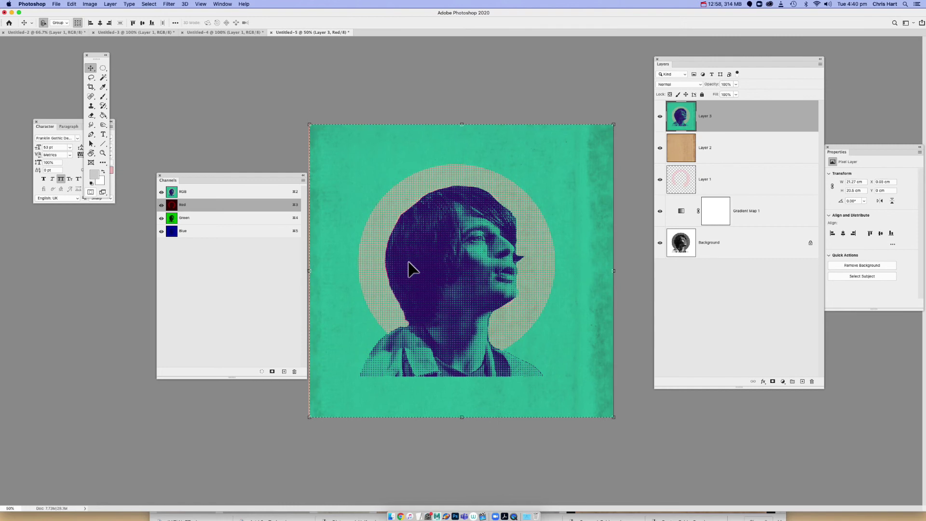
pyautogui.press('Left')
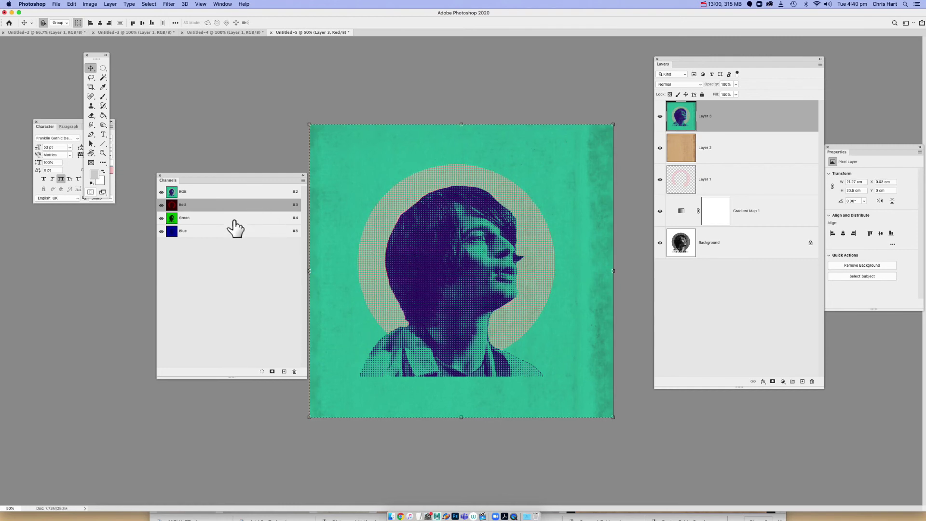
pyautogui.click(235, 224)
pyautogui.press('Up')
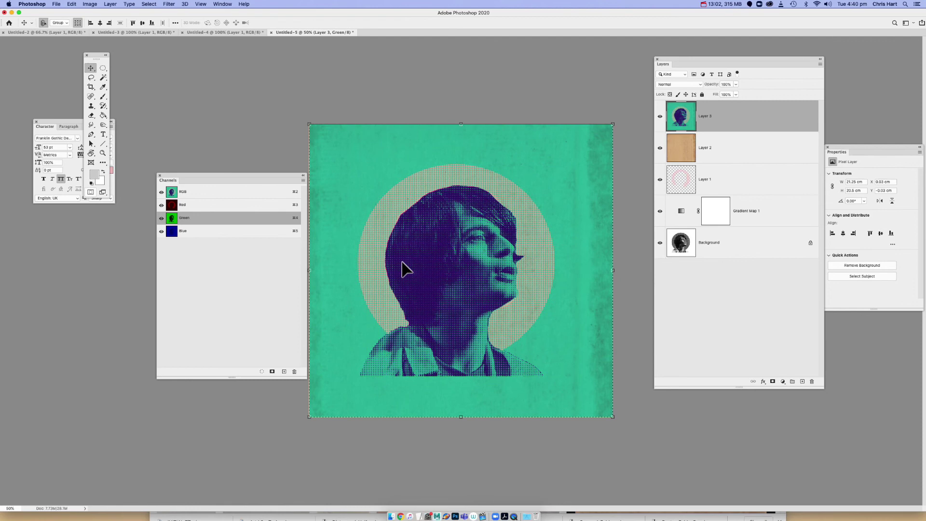
pyautogui.press('Left')
pyautogui.click(265, 236)
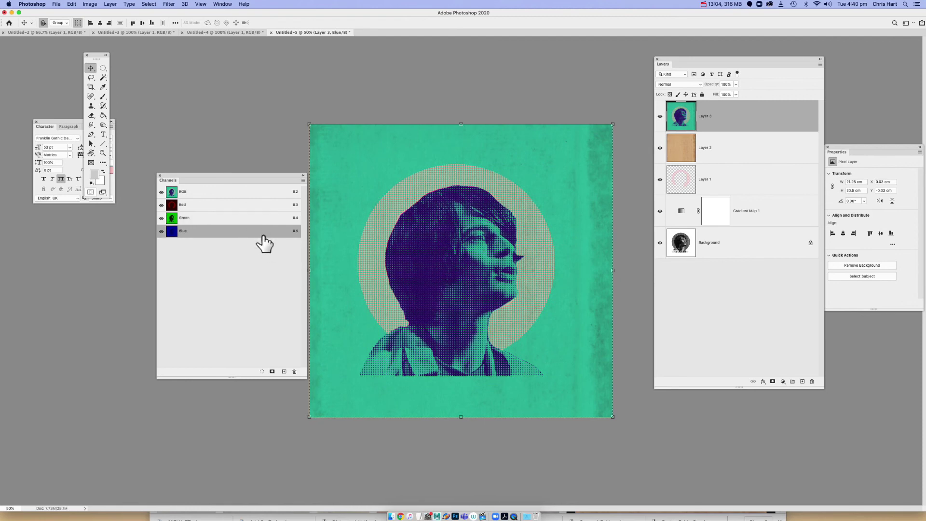
pyautogui.press('Down')
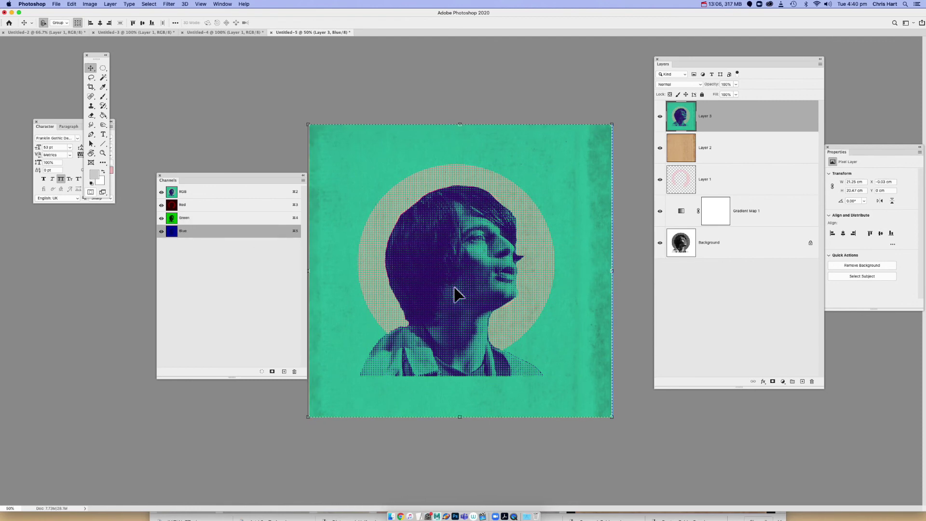
pyautogui.press('super+equal')
pyautogui.press('super+equal')
pyautogui.press('super+equal')
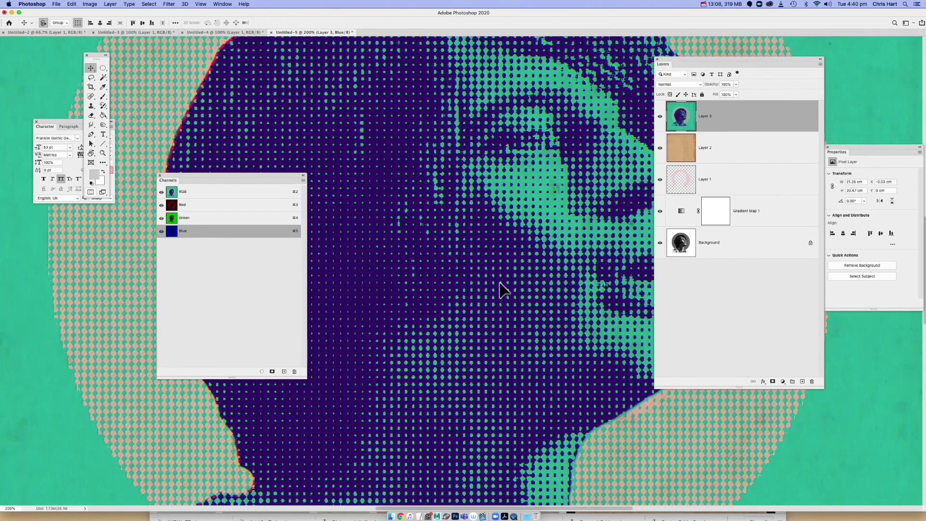
# Shift the Blue channel up and right, leaving a thin yellow fringe along the edges
pyautogui.moveTo(492, 256); pyautogui.dragTo(358, 274)
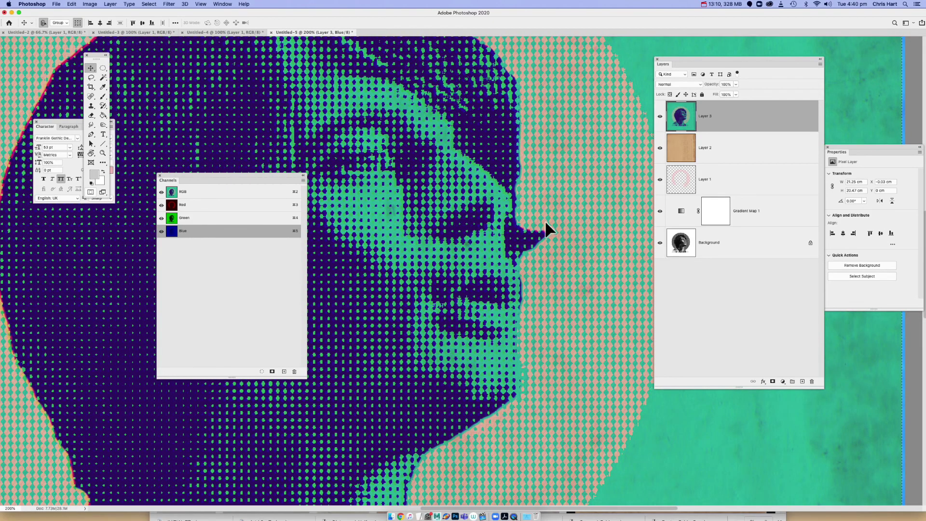
pyautogui.press('super+equal')
pyautogui.moveTo(557, 224); pyautogui.dragTo(447, 232)
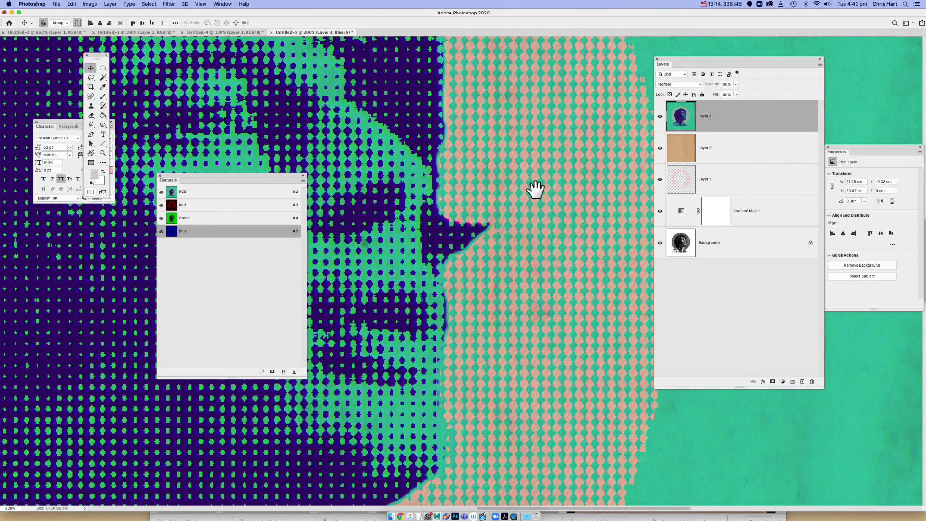
pyautogui.moveTo(535, 189); pyautogui.dragTo(604, 363)
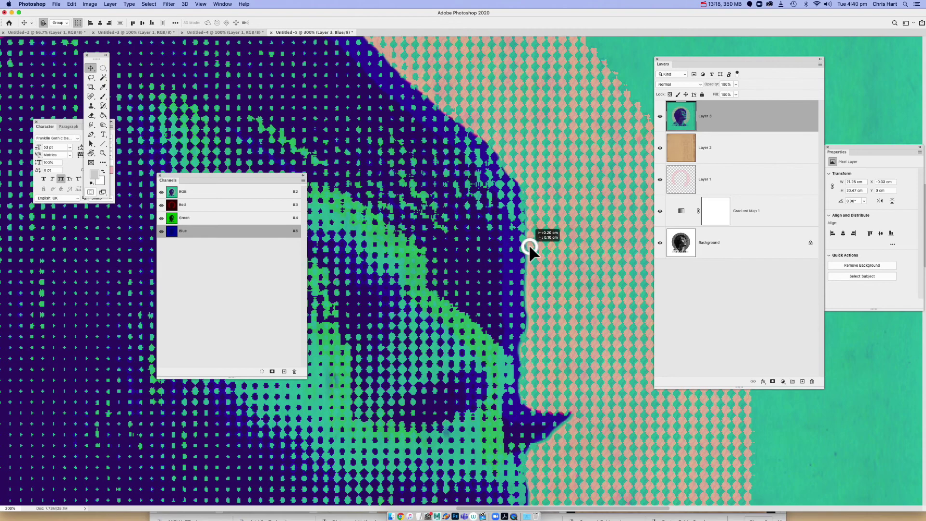
pyautogui.moveTo(528, 244); pyautogui.dragTo(529, 244)
pyautogui.press('super+1')
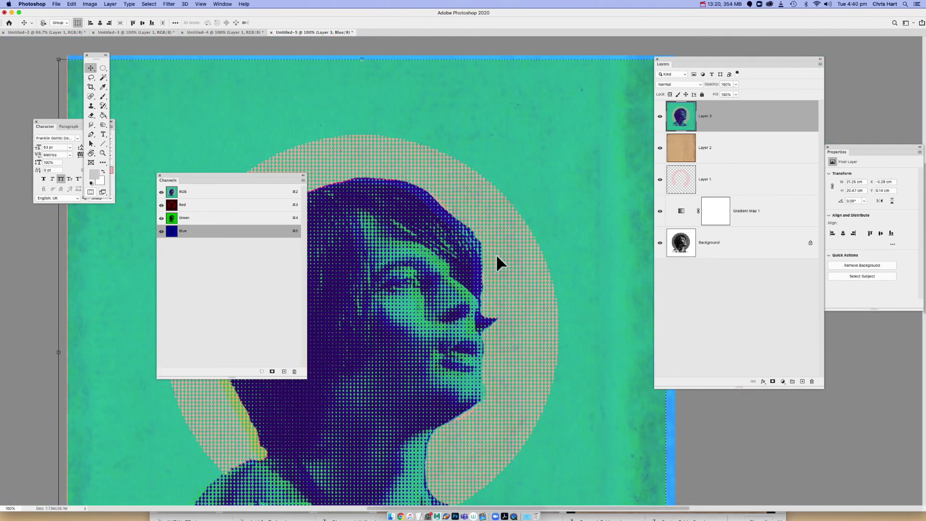
pyautogui.moveTo(441, 310)
pyautogui.mouseDown()
pyautogui.moveTo(507, 273)
pyautogui.moveTo(437, 317)
pyautogui.mouseUp()
pyautogui.press('super+minus')
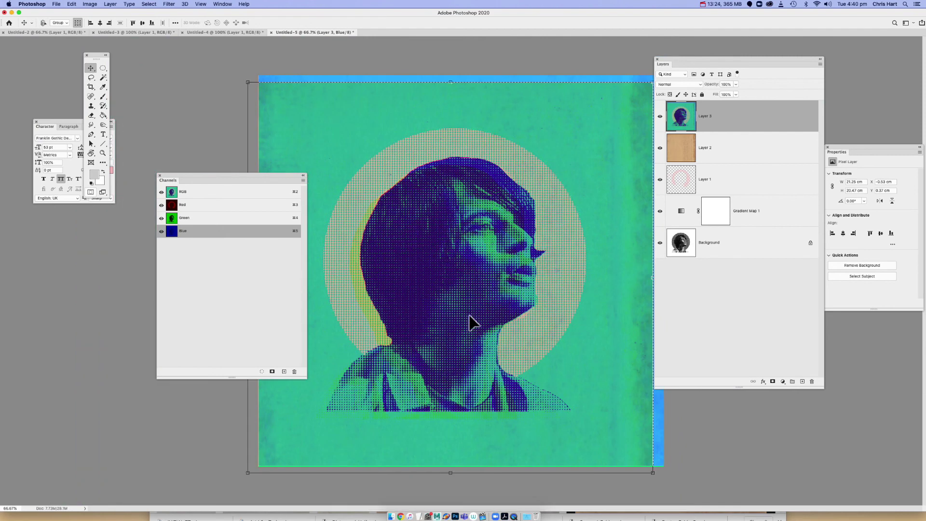
pyautogui.hotkey('shift', 'Right')
pyautogui.hotkey('shift', 'Up')
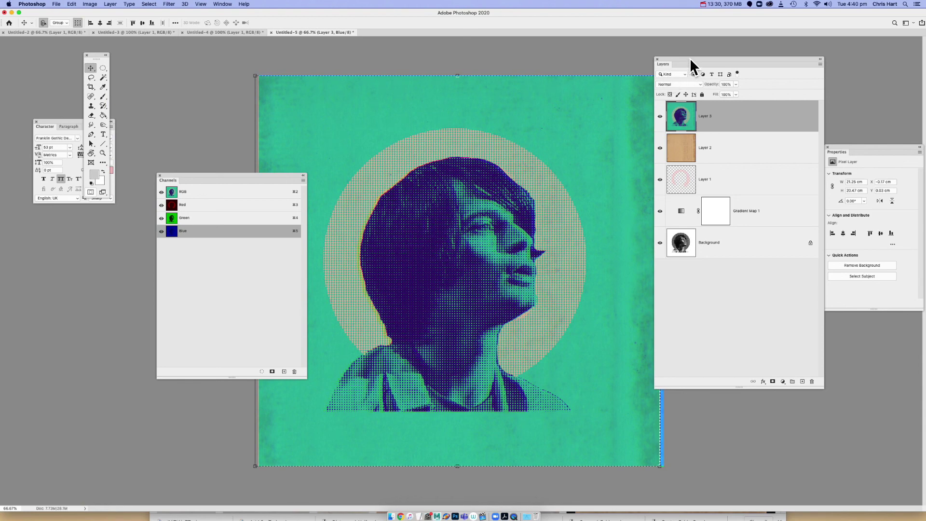
# Crop the canvas slightly narrower to trim the misregistered channel strips at the edges
pyautogui.moveTo(689, 58); pyautogui.dragTo(768, 62)
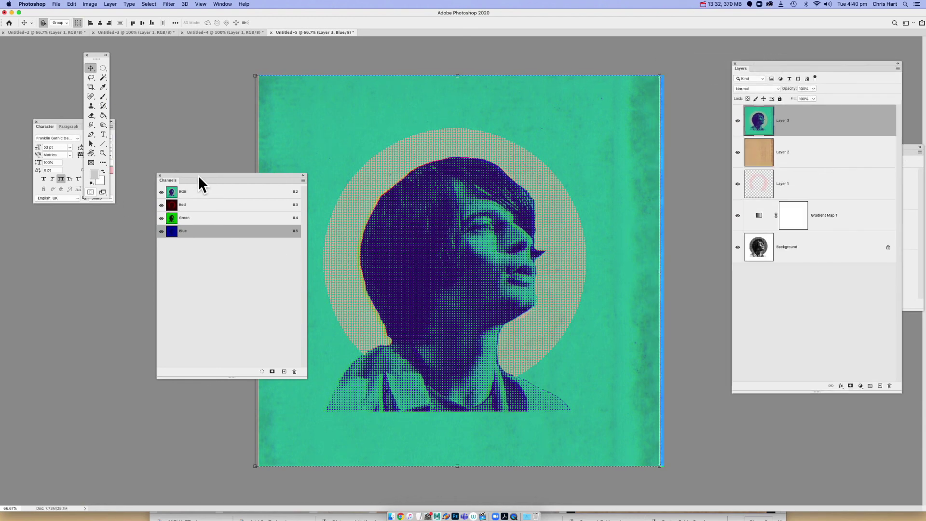
pyautogui.moveTo(199, 180); pyautogui.dragTo(56, 205)
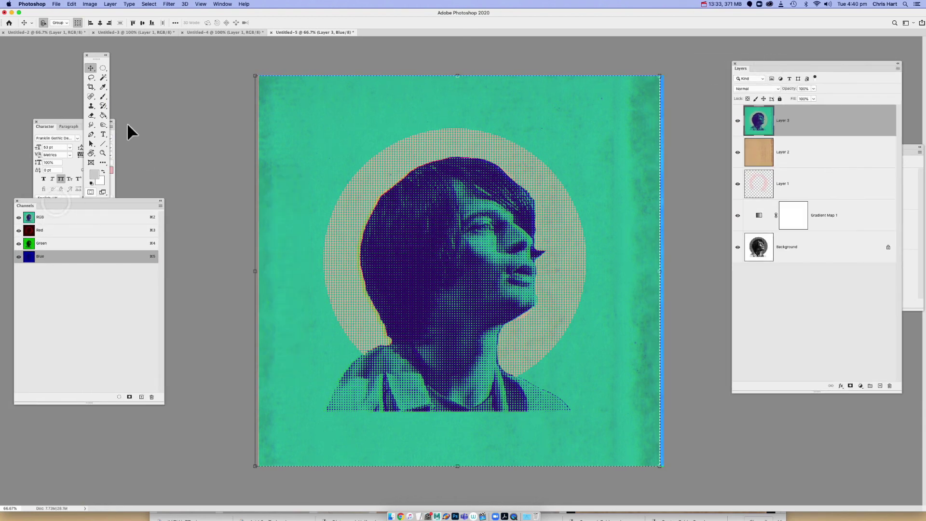
pyautogui.click(91, 88)
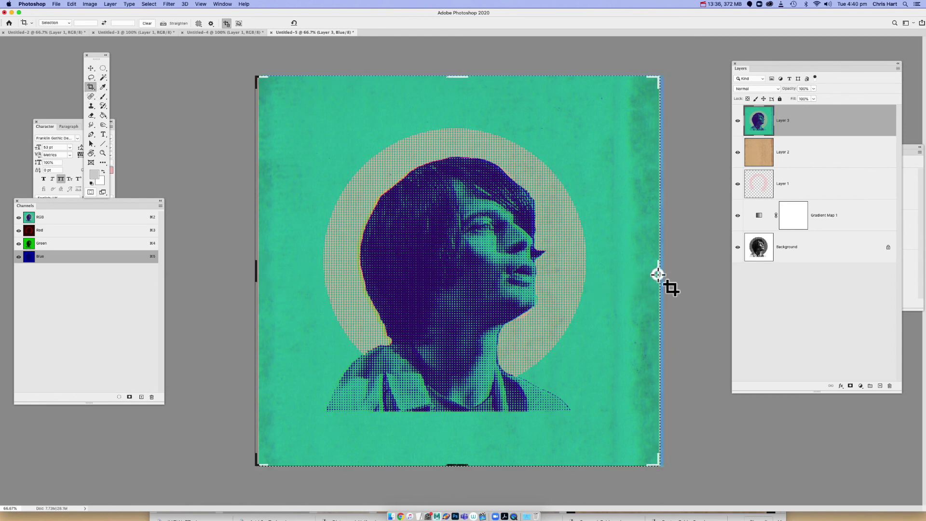
pyautogui.moveTo(657, 274); pyautogui.dragTo(662, 275)
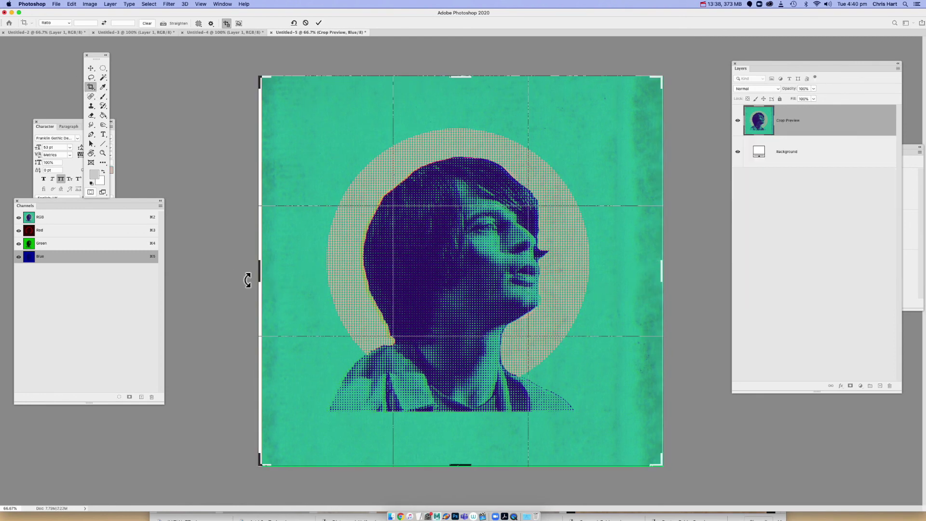
pyautogui.moveTo(259, 274); pyautogui.dragTo(263, 274)
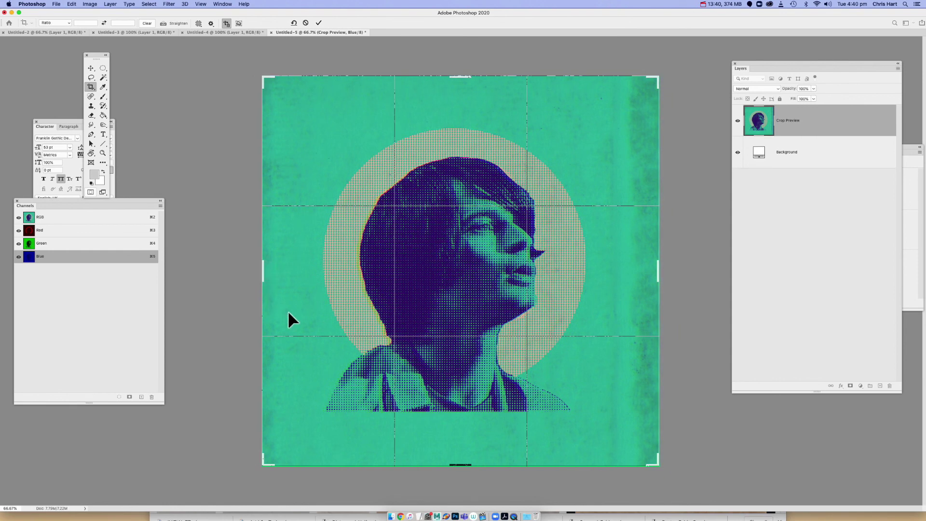
pyautogui.press('Return')
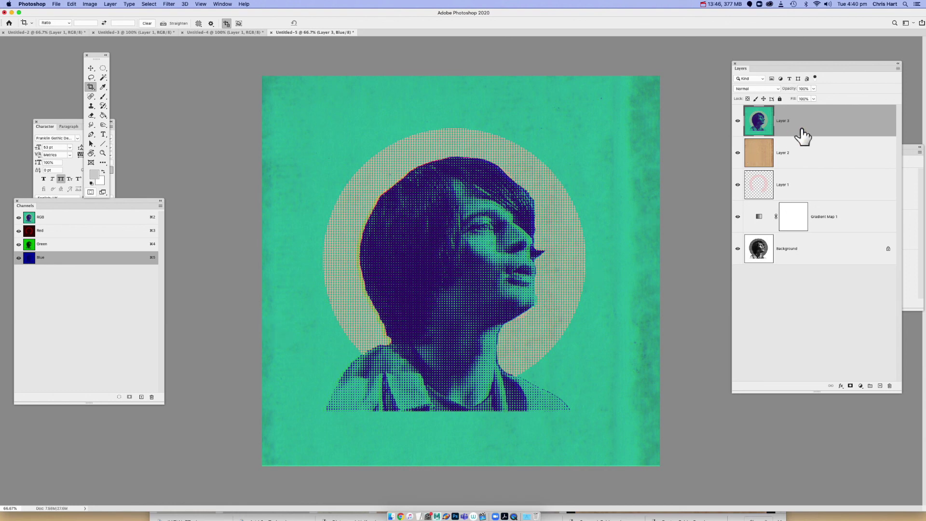
# Invert the Blue channel with Image > Adjustments > Invert
pyautogui.click(91, 4)
pyautogui.moveTo(97, 25)
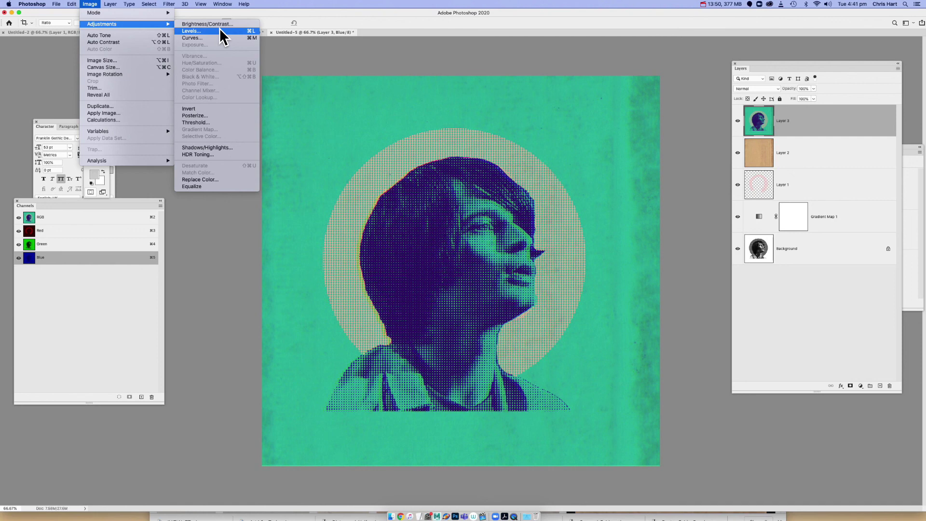
pyautogui.click(232, 108)
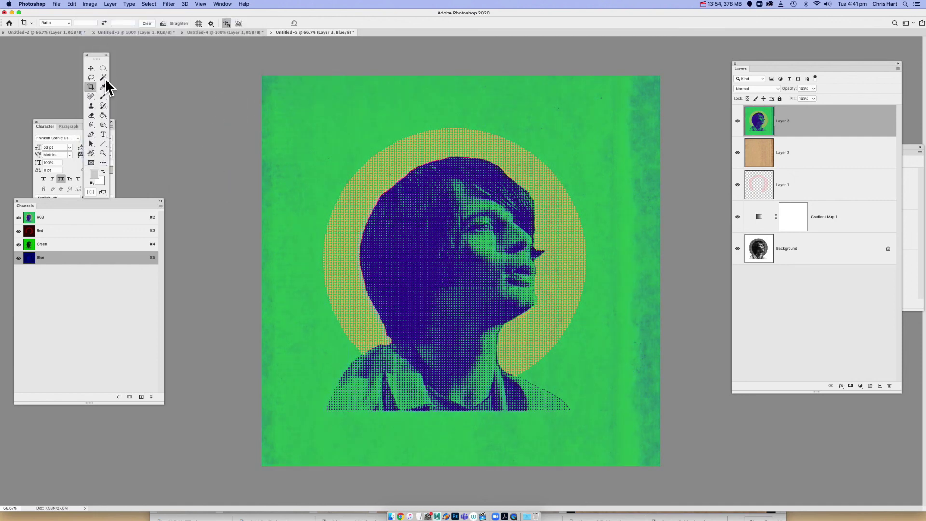
# On the RGB composite, shift Hue/Saturation hue to about -87 for a yellow-green backdrop
pyautogui.click(90, 4)
pyautogui.moveTo(93, 25)
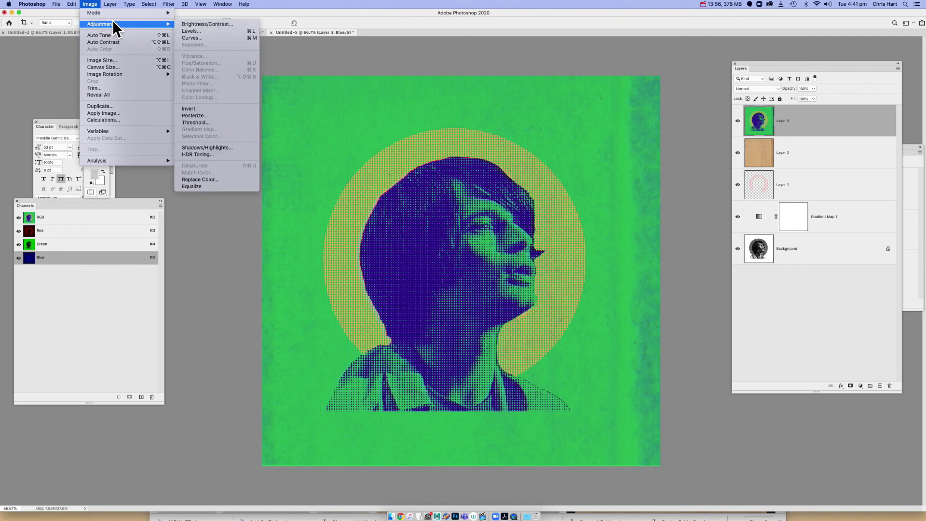
pyautogui.click(377, 60)
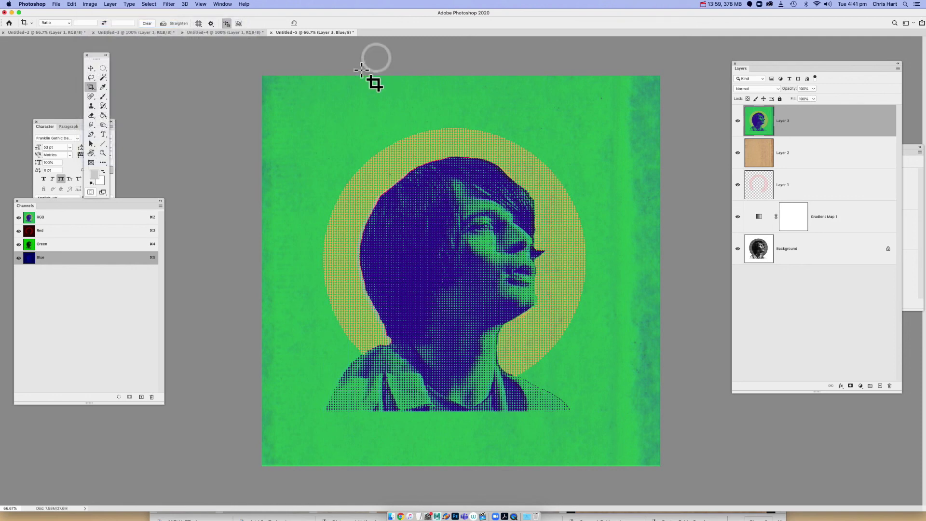
pyautogui.click(78, 218)
pyautogui.click(94, 4)
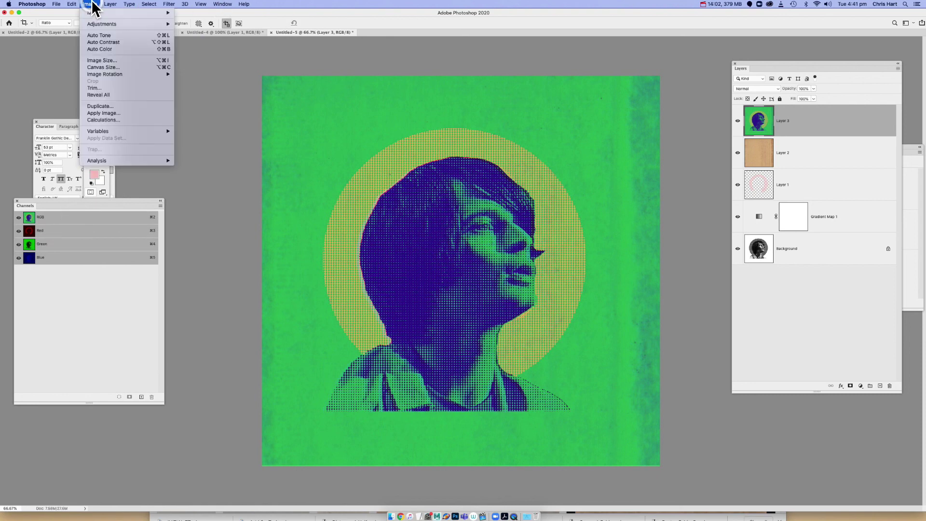
pyautogui.moveTo(97, 23)
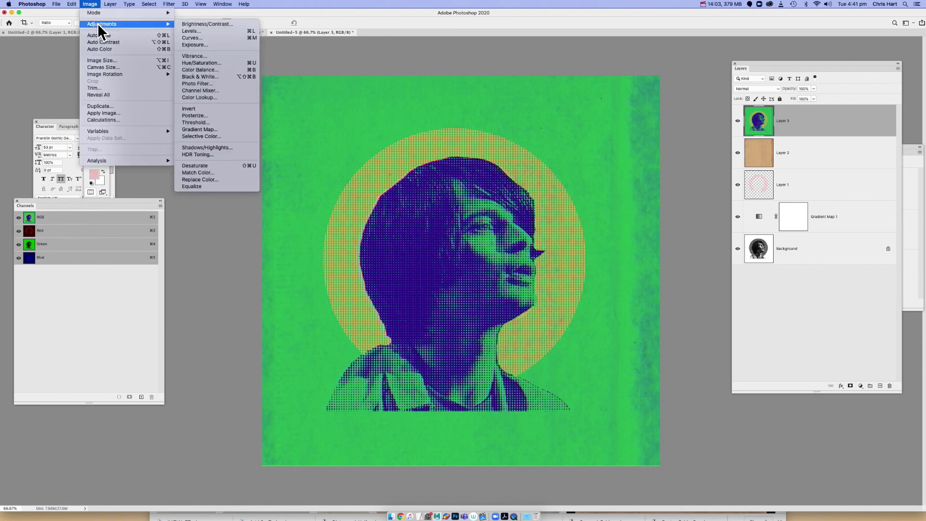
pyautogui.click(211, 64)
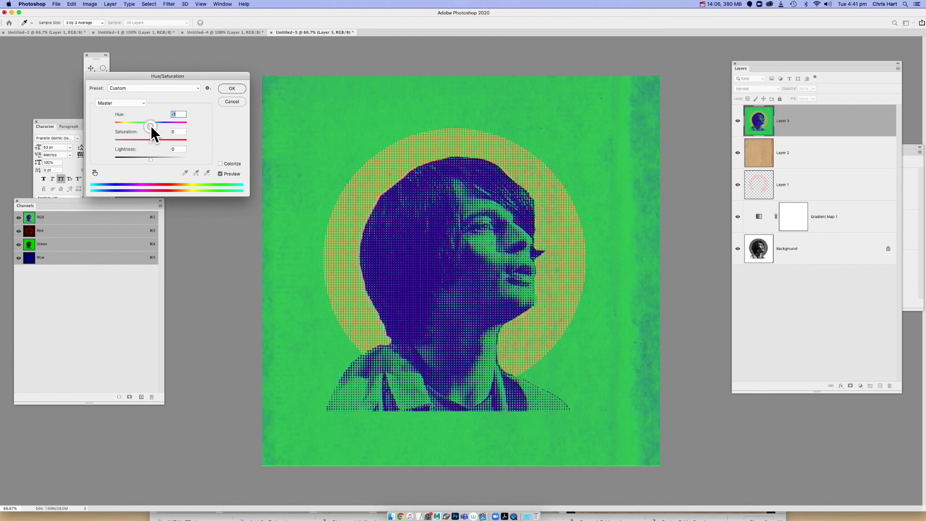
pyautogui.moveTo(151, 124); pyautogui.dragTo(129, 124)
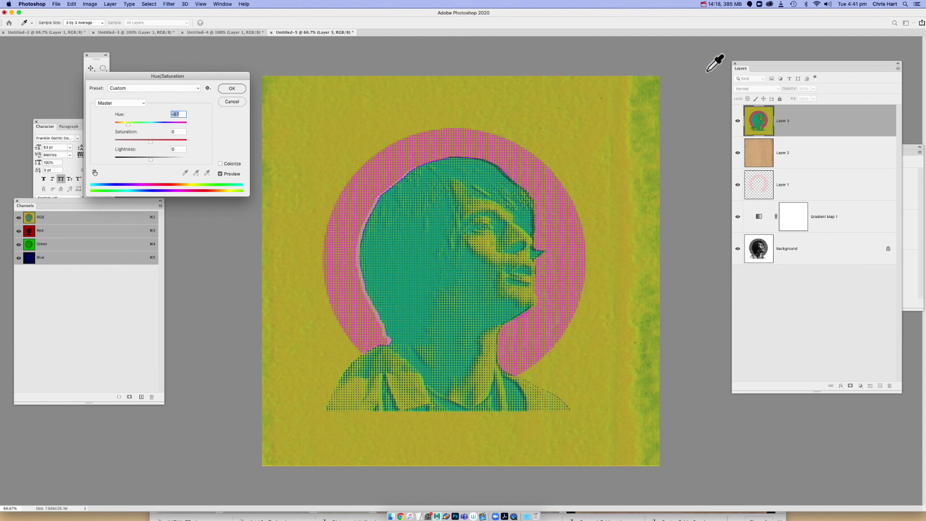
pyautogui.click(704, 4)
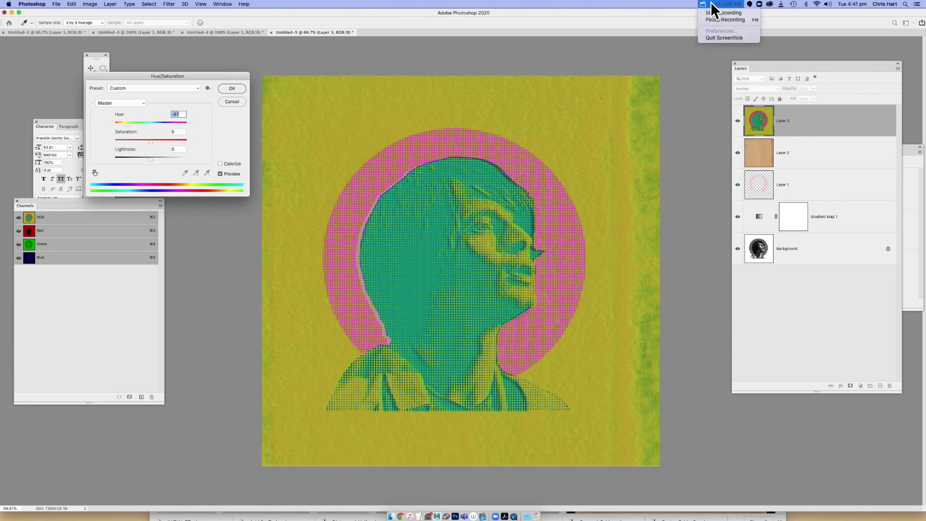